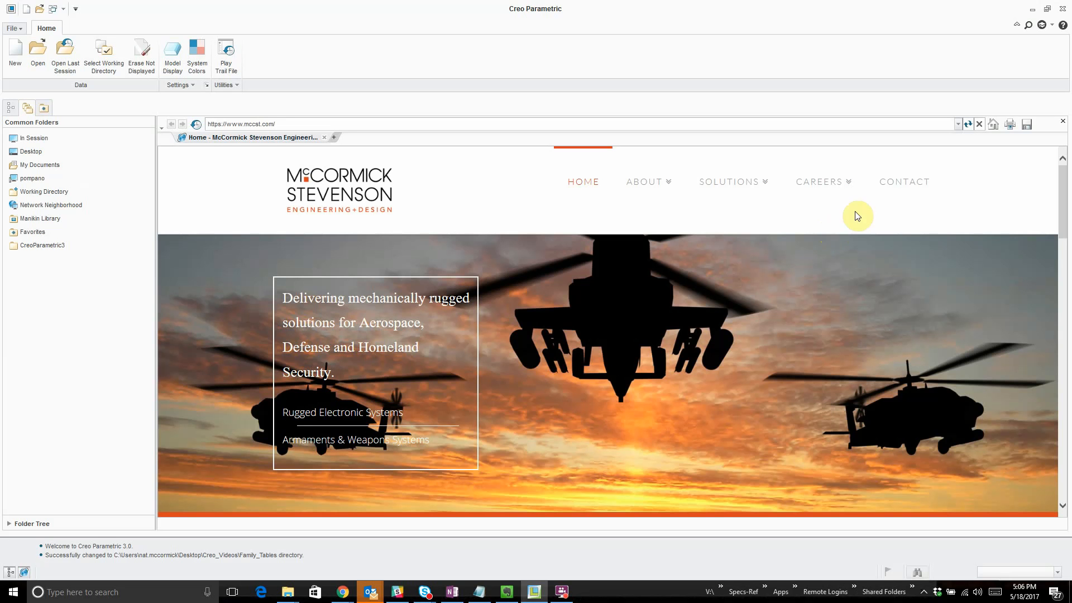
# - Open the part family_table.prt and bring up its Family Table
pyautogui.click(39, 11)
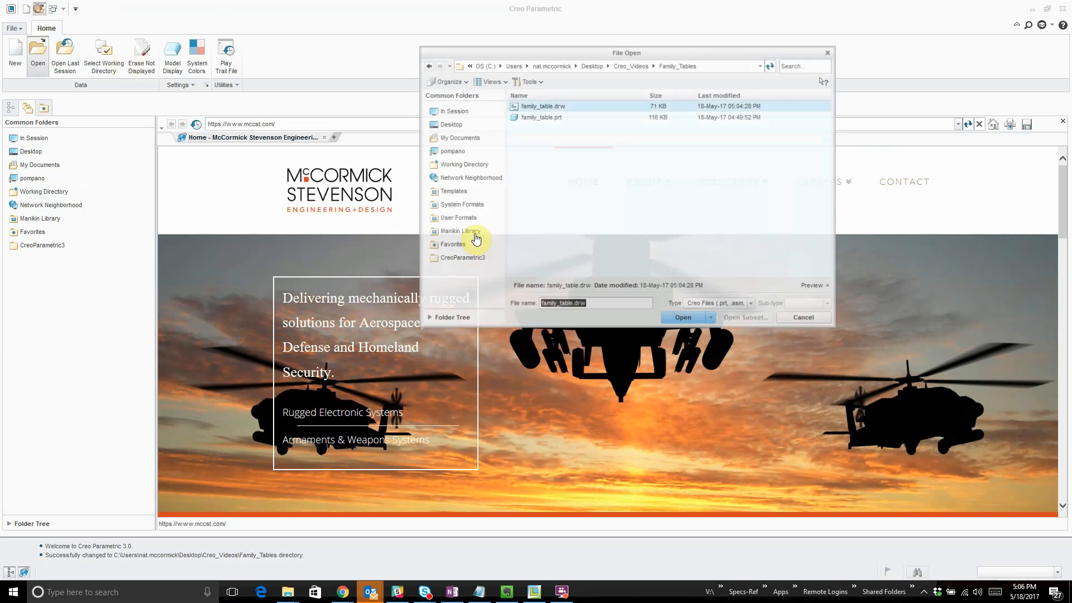
pyautogui.doubleClick(541, 116)
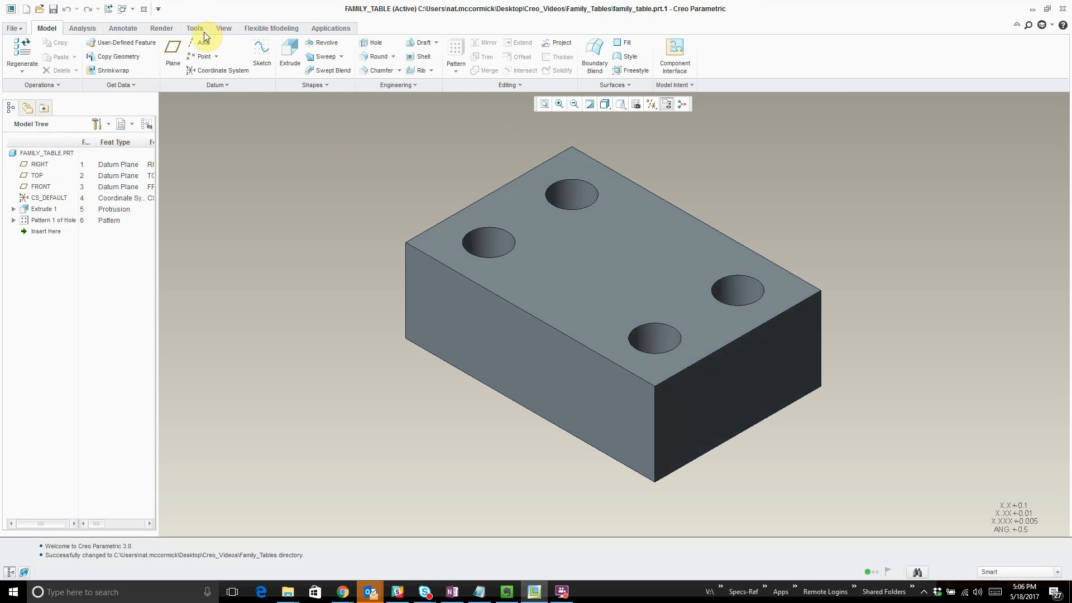
pyautogui.click(200, 30)
pyautogui.click(300, 53)
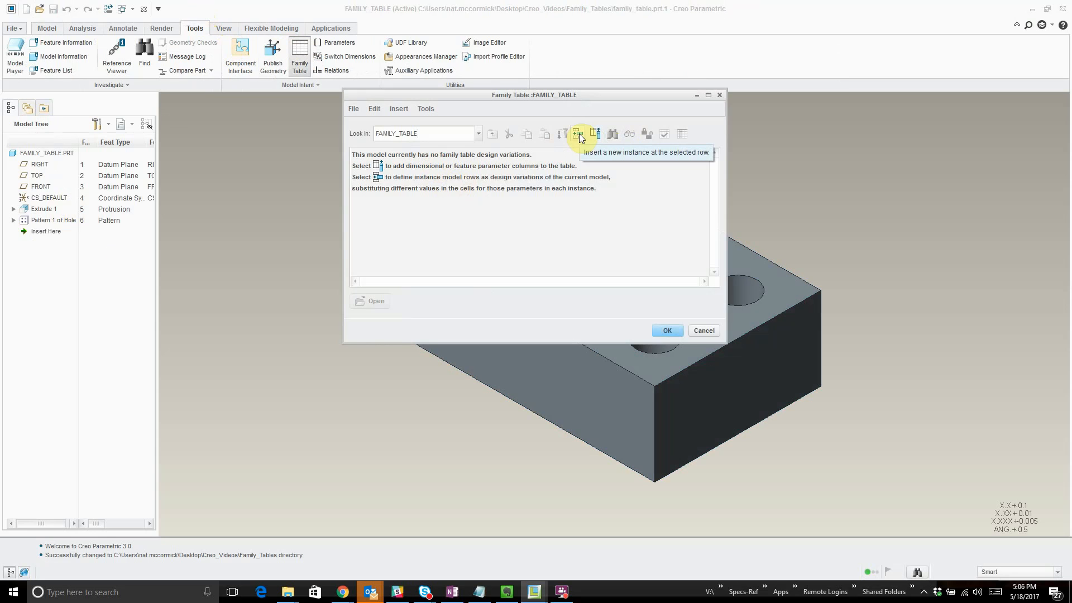
# - Insert three new instance rows in the family table
pyautogui.click(579, 134)
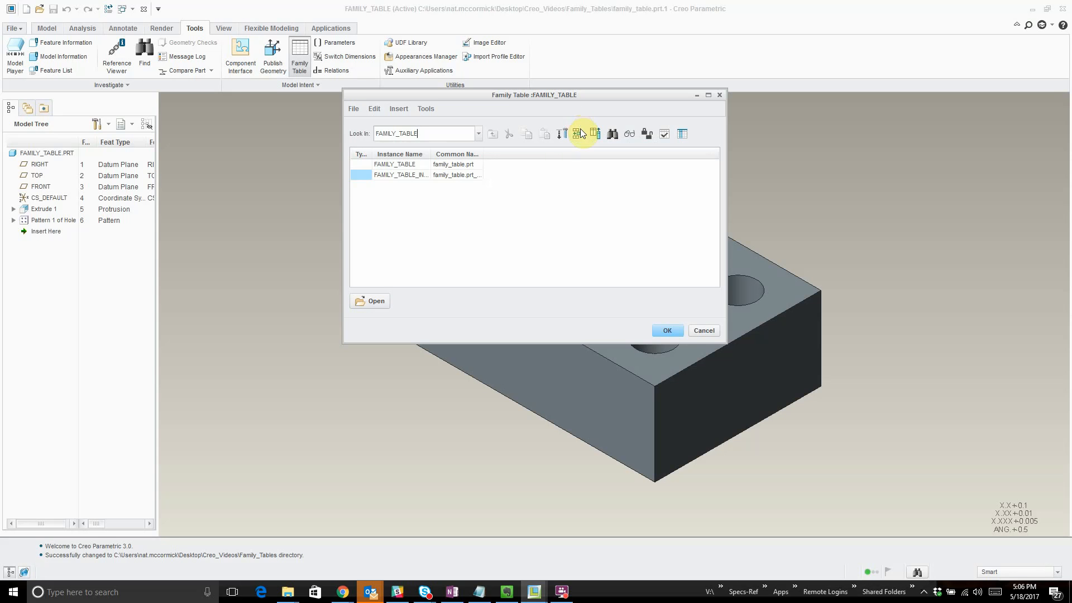
pyautogui.click(576, 136)
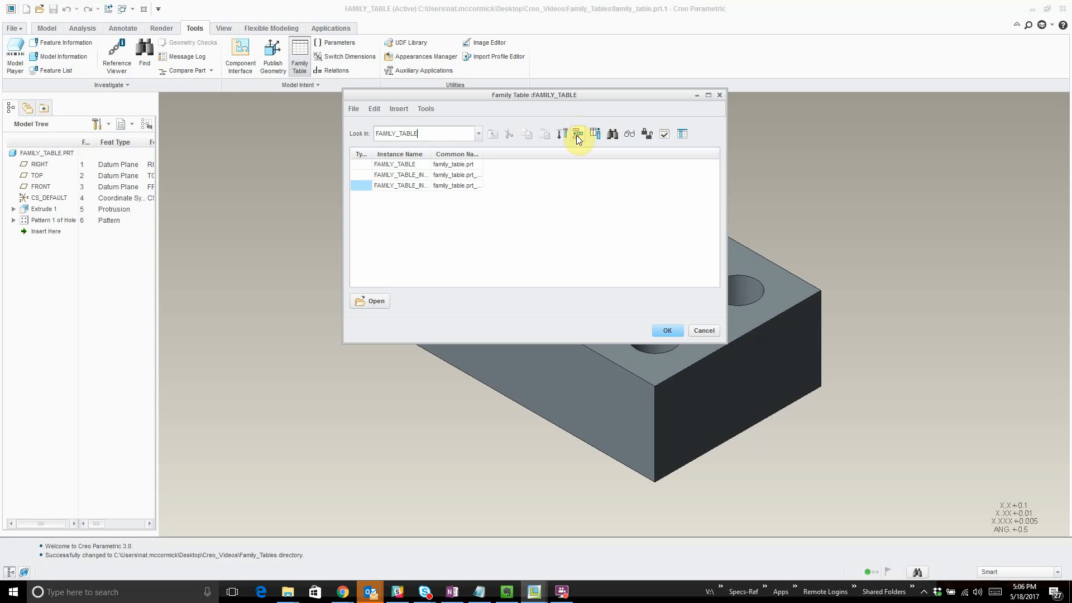
pyautogui.click(576, 135)
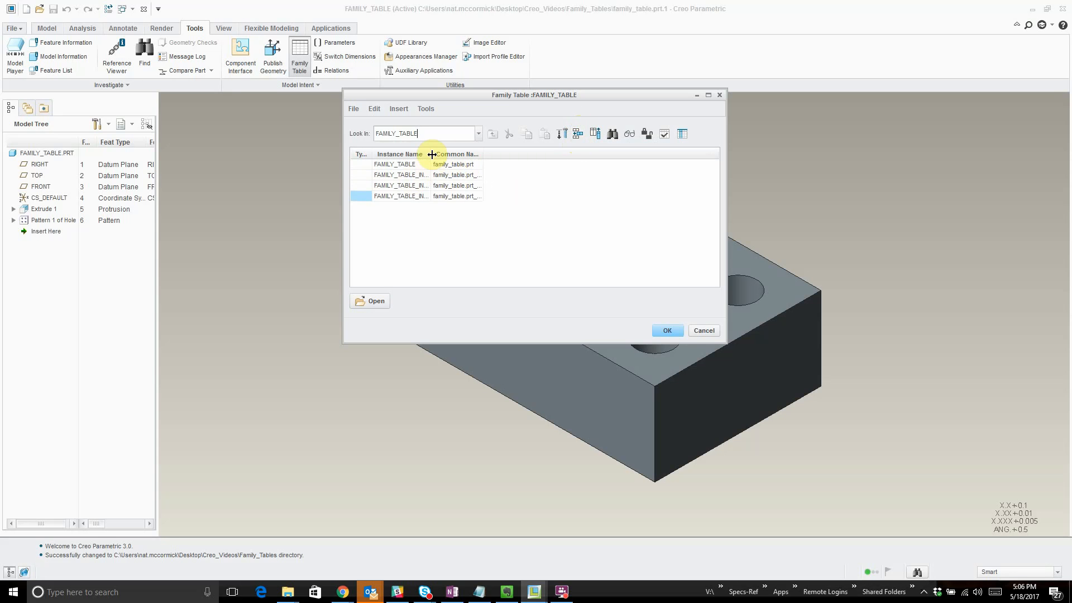
# - Widen the instance name column and rename the three instances A, B and C
pyautogui.moveTo(430, 154); pyautogui.dragTo(478, 154)
pyautogui.doubleClick(434, 175)
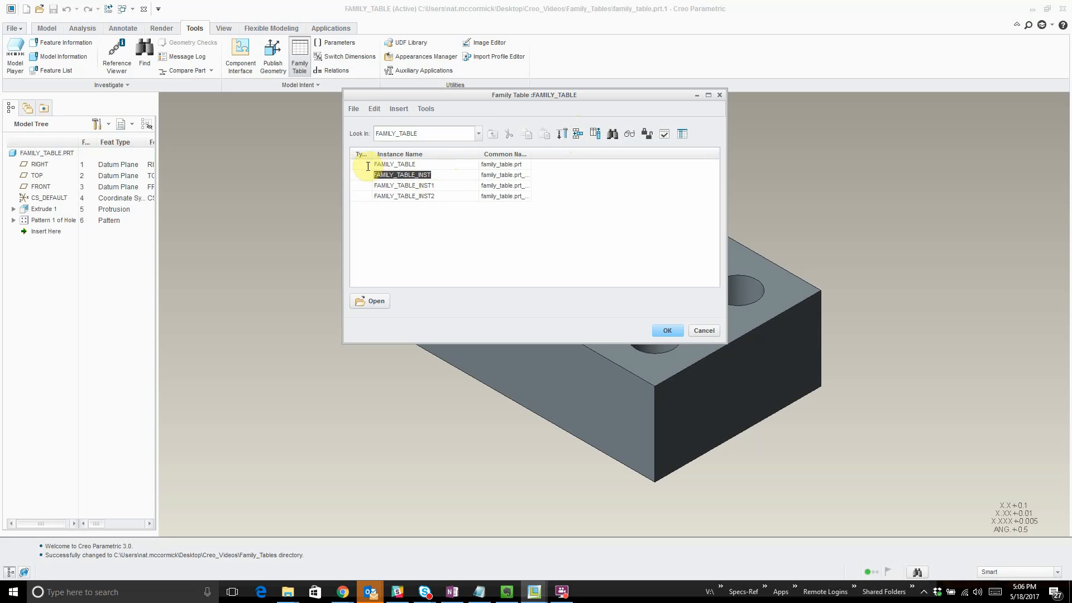
pyautogui.write('A')
pyautogui.click(397, 186)
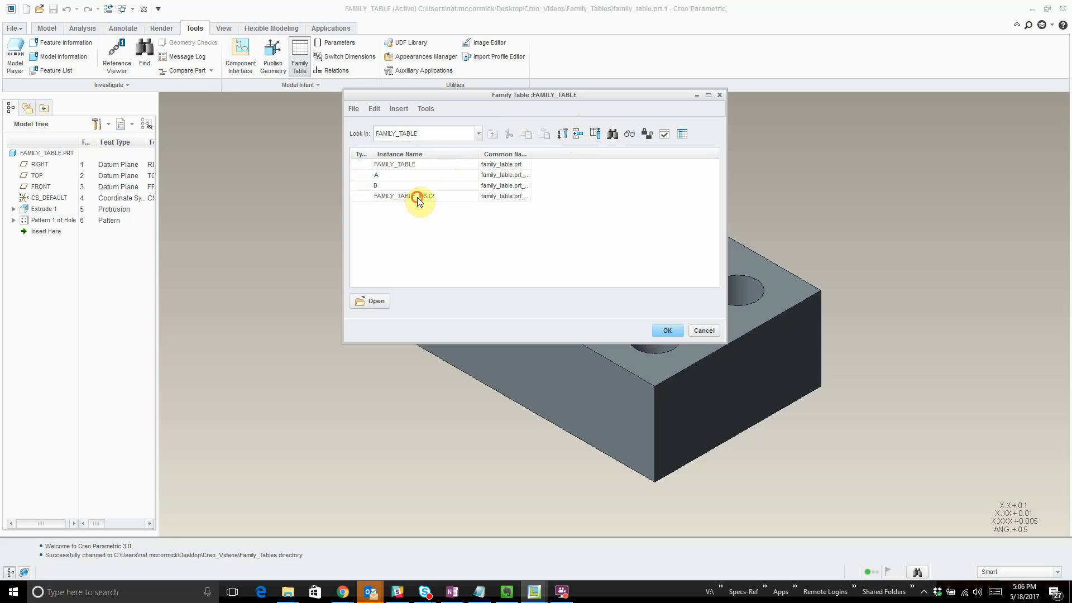
pyautogui.doubleClick(417, 197)
pyautogui.write('C')
# - Add the block's height, width and length dimensions and the hole depth dimension as family table items
pyautogui.click(595, 134)
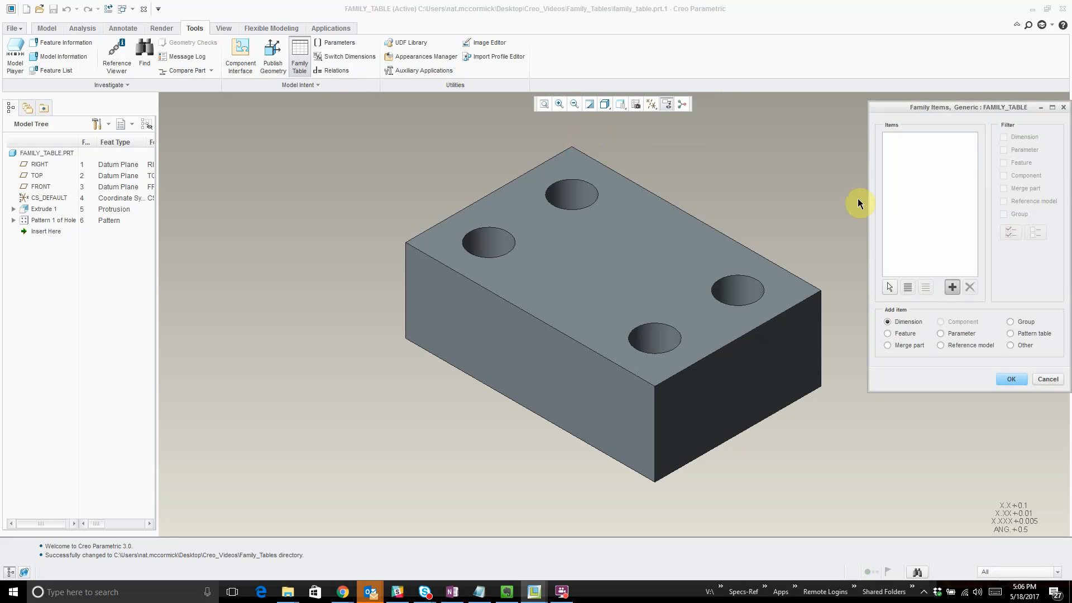
pyautogui.moveTo(968, 116); pyautogui.dragTo(571, 146)
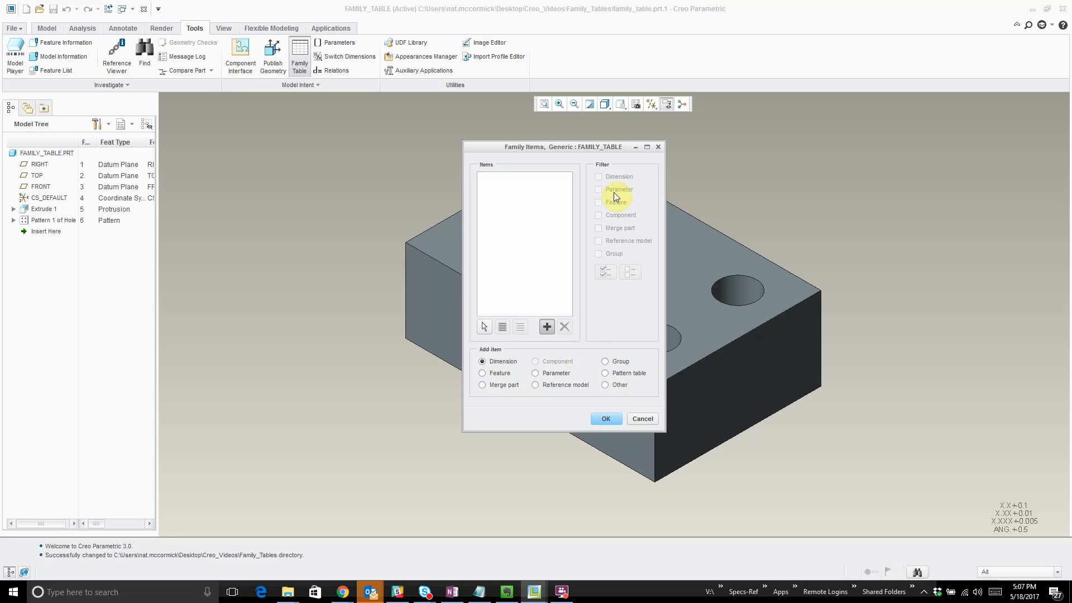
pyautogui.moveTo(598, 146); pyautogui.dragTo(321, 117)
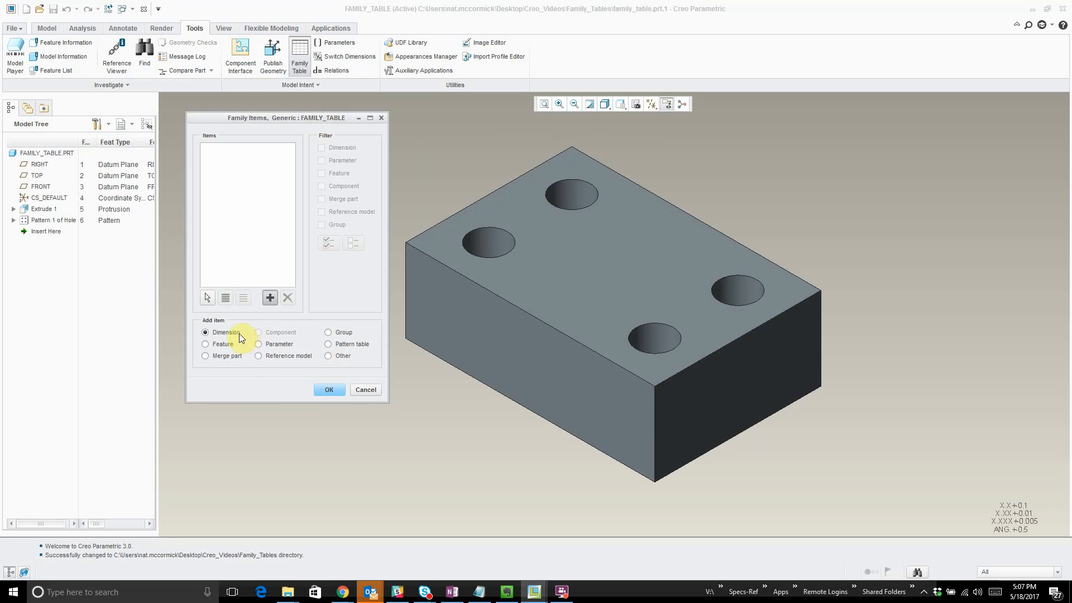
pyautogui.click(641, 324)
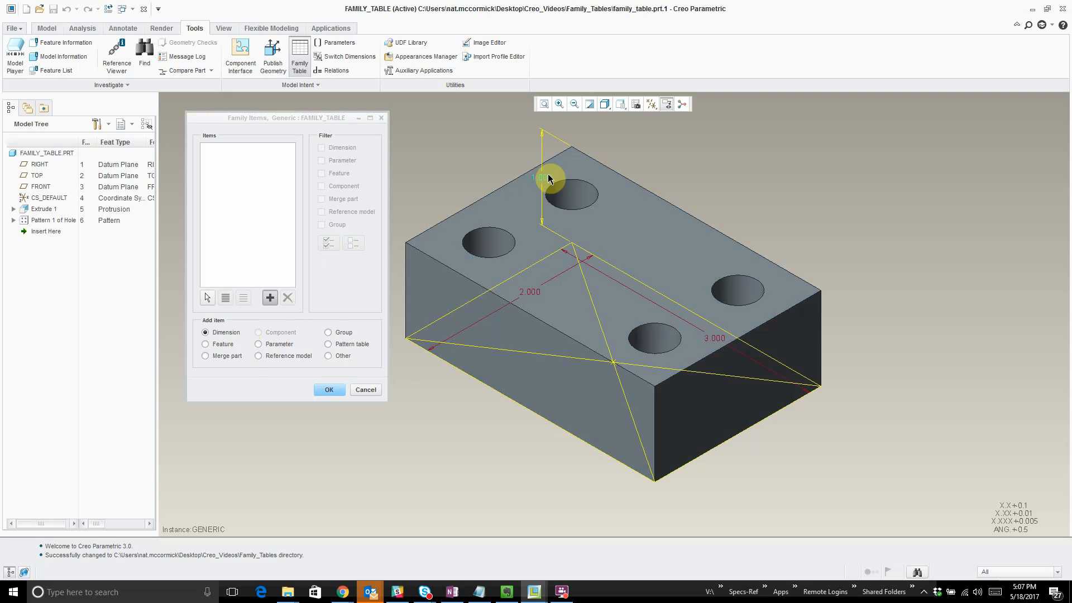
pyautogui.click(546, 175)
pyautogui.click(538, 295)
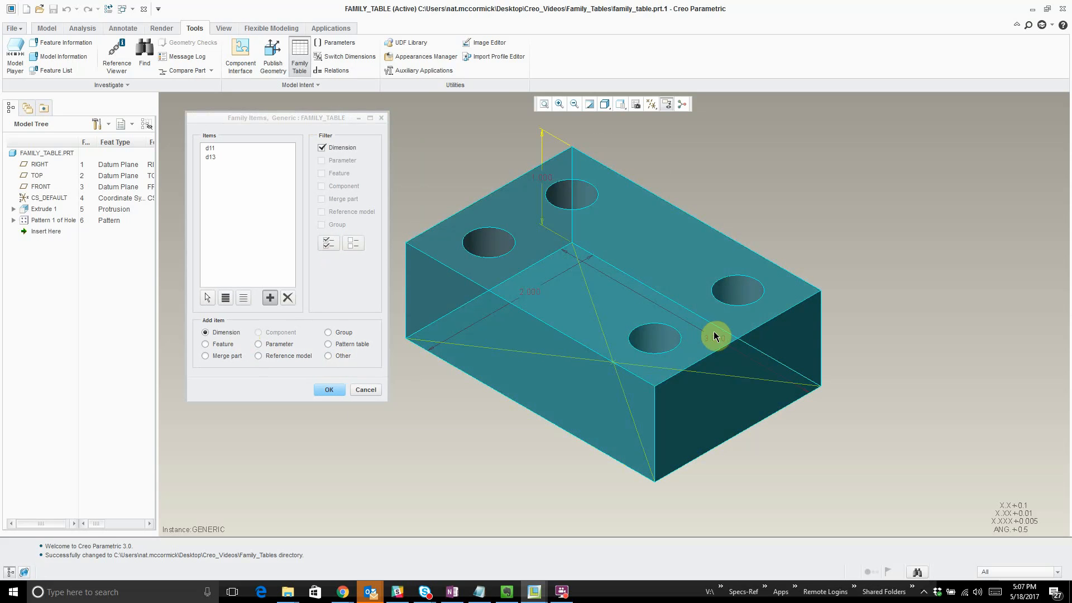
pyautogui.click(716, 340)
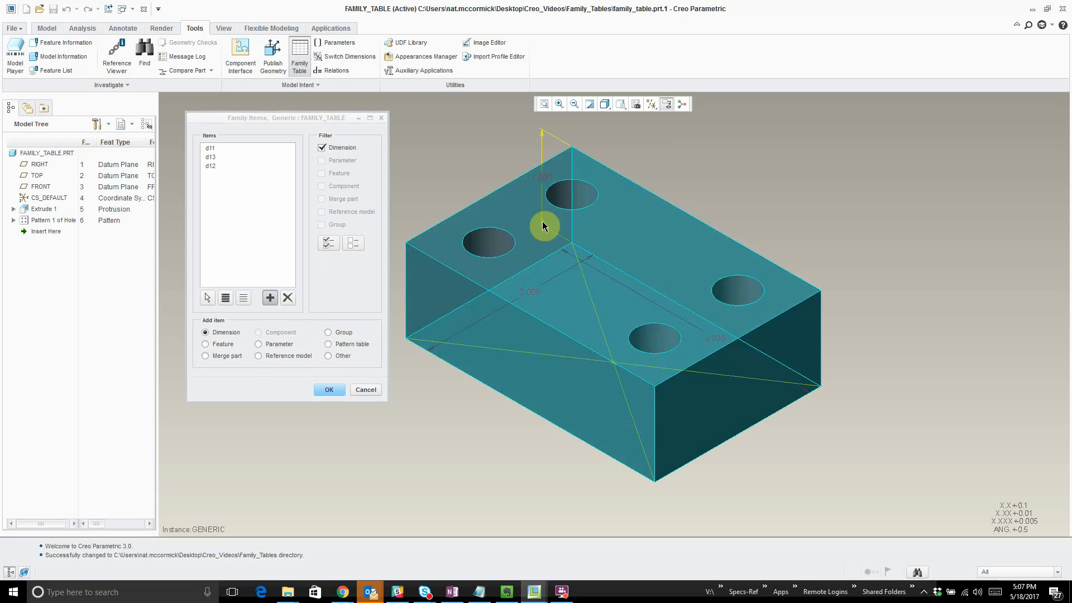
pyautogui.click(558, 217)
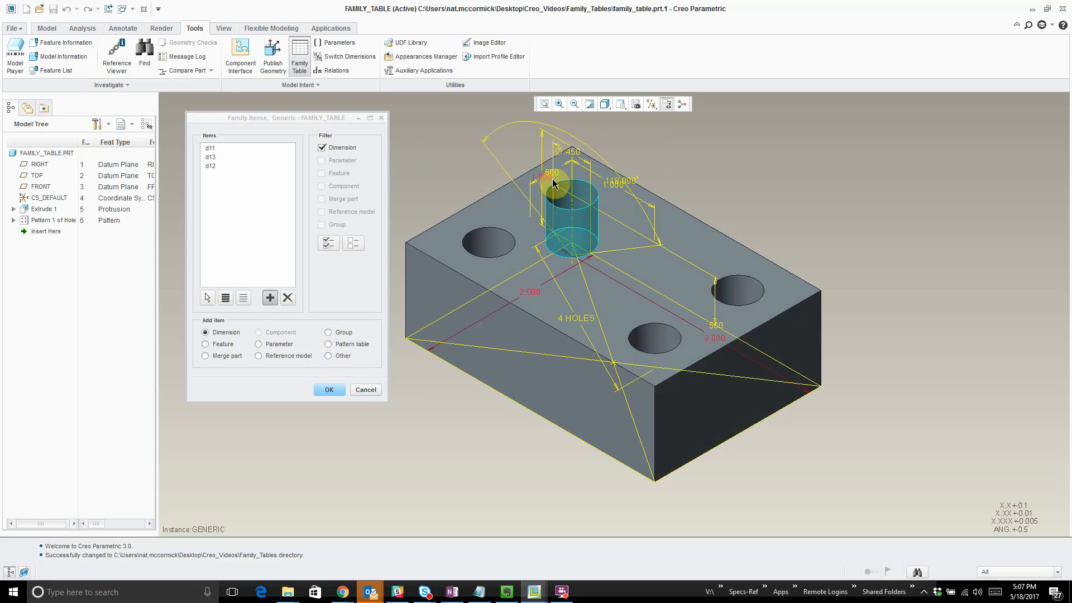
pyautogui.click(717, 326)
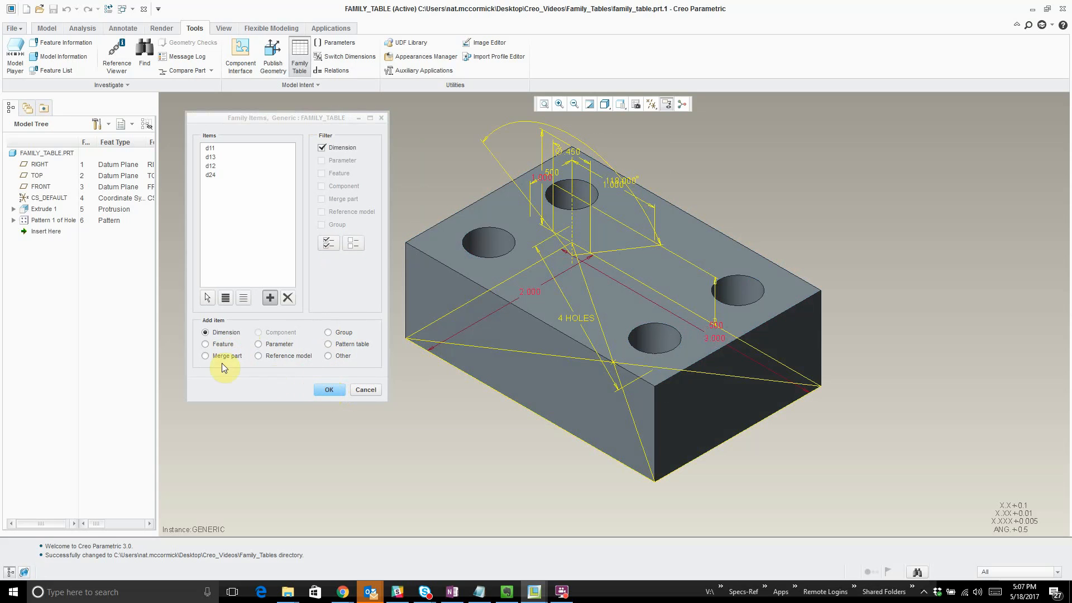
# - Add the DESCRIPTION and FINISH parameters to the family table items
pyautogui.click(258, 343)
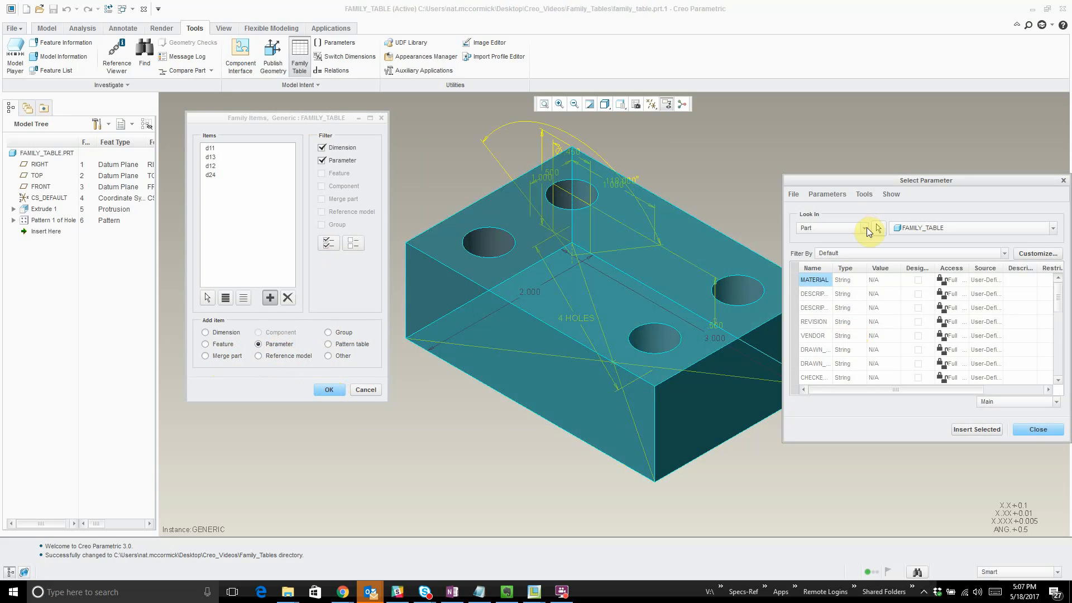
pyautogui.moveTo(781, 277); pyautogui.dragTo(736, 272)
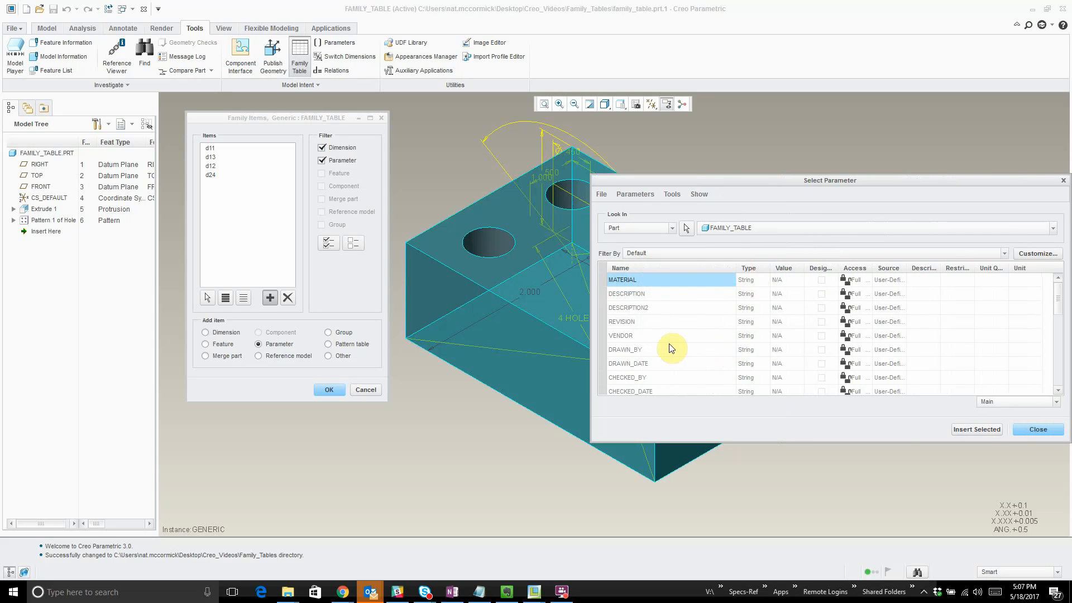
pyautogui.click(643, 299)
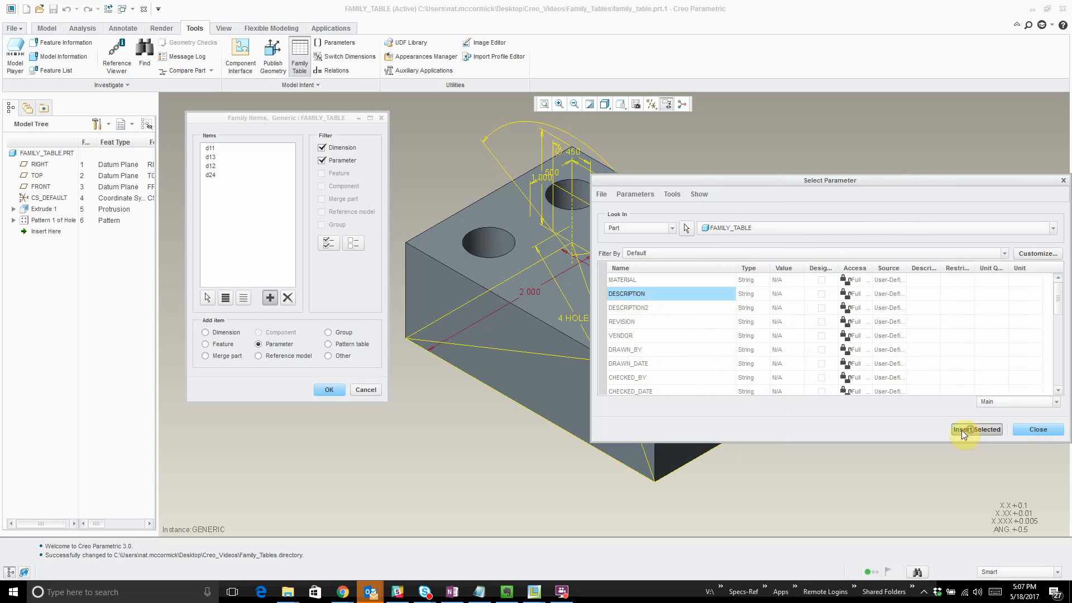
pyautogui.scroll(-5, 679, 360)
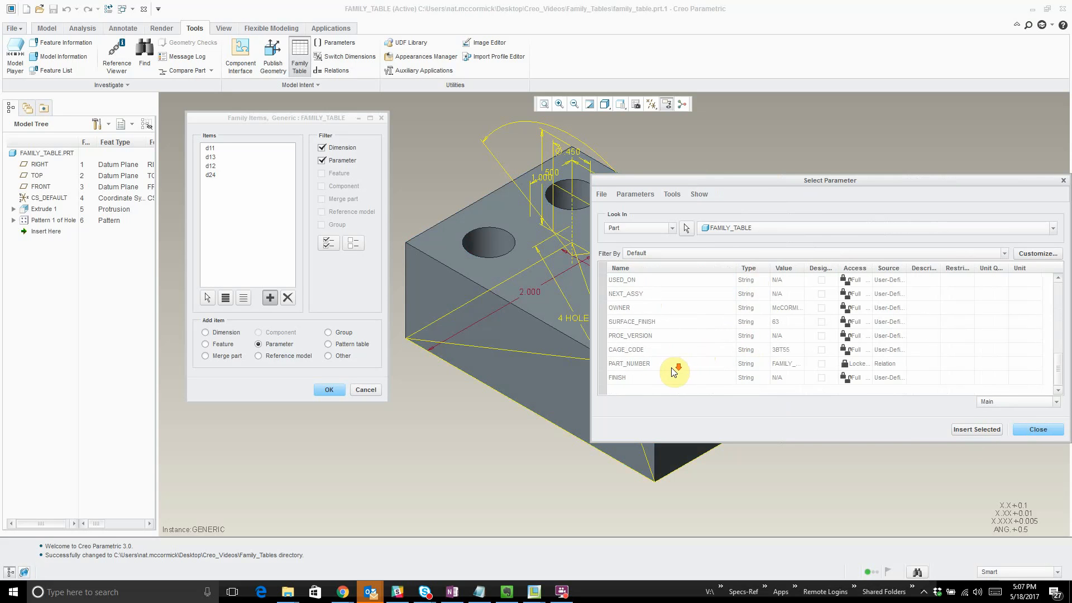
pyautogui.click(628, 378)
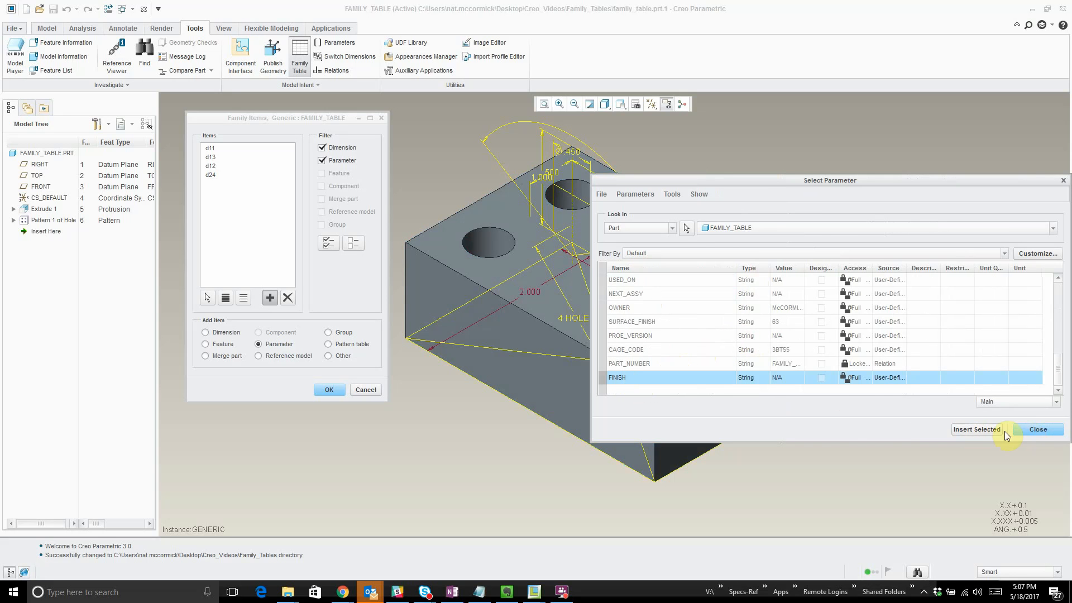
pyautogui.click(981, 428)
pyautogui.click(336, 389)
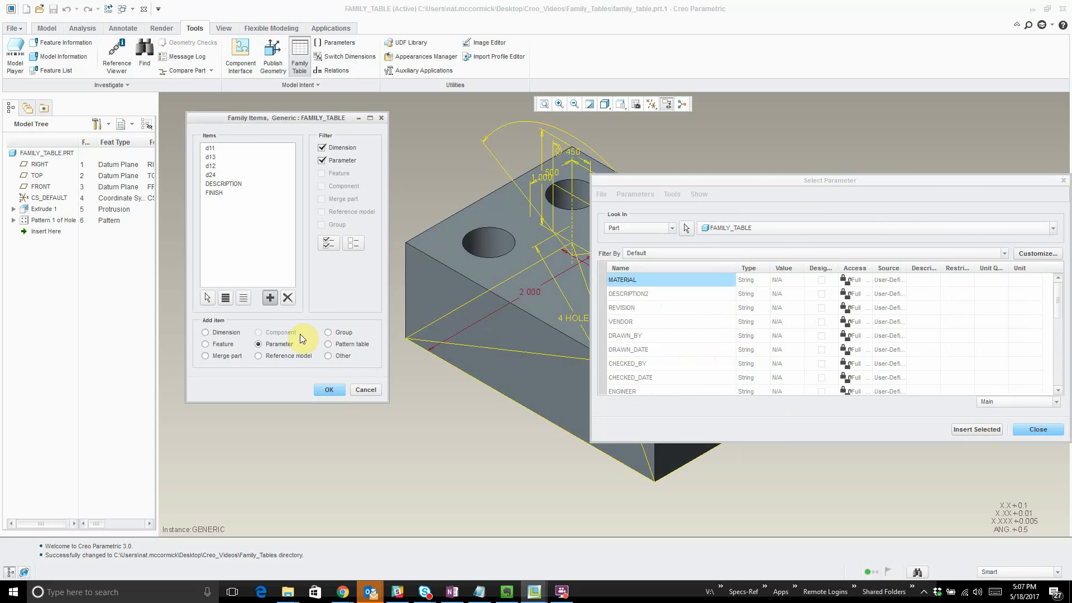
# - Add the pattern table of the hole pattern as a family table item and accept the item list
pyautogui.click(329, 343)
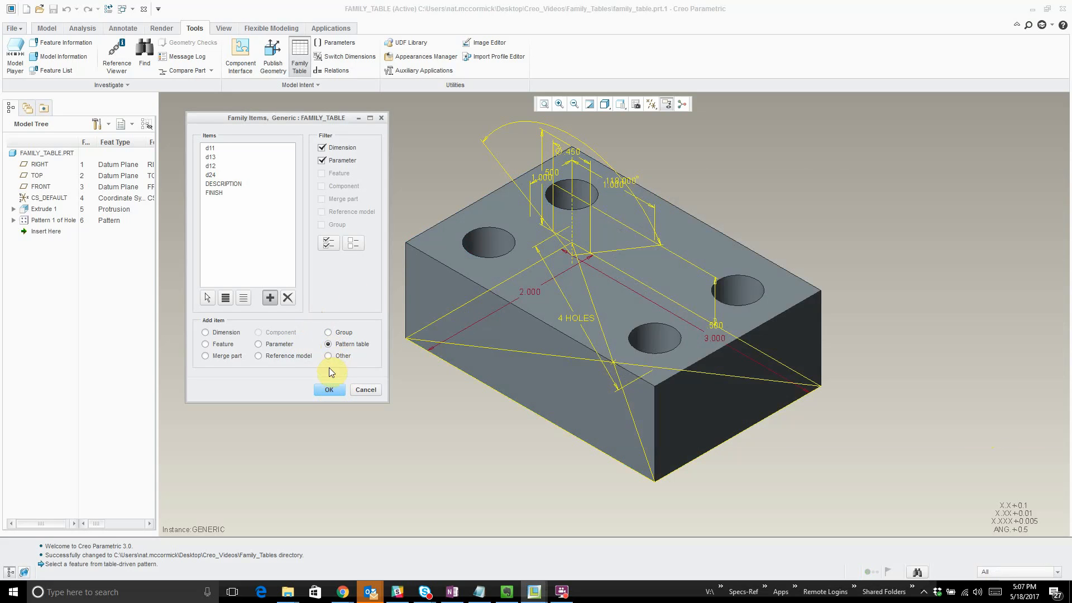
pyautogui.click(54, 221)
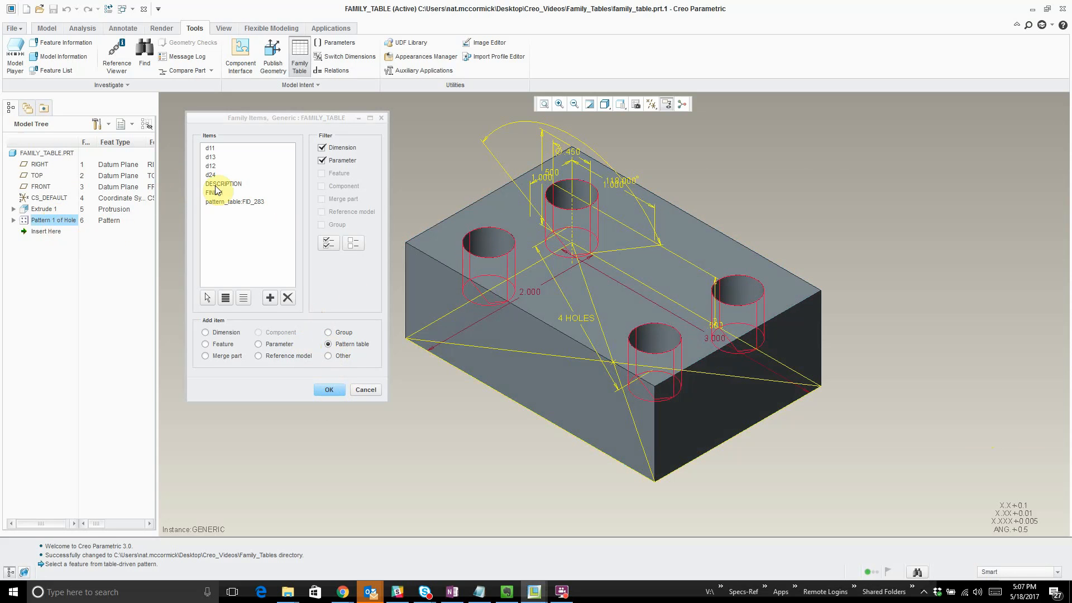
pyautogui.click(326, 391)
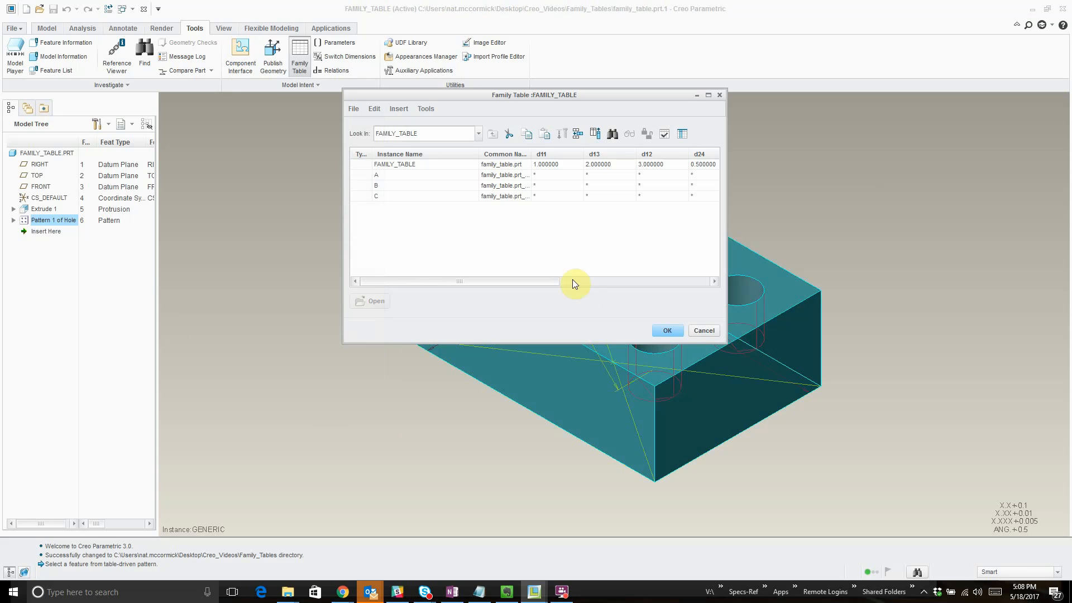
# - Enlarge the Family Table window and set instance A's d11 to 1.25, d13 to 2.25 and d12 to 3
pyautogui.moveTo(615, 96); pyautogui.dragTo(434, 106)
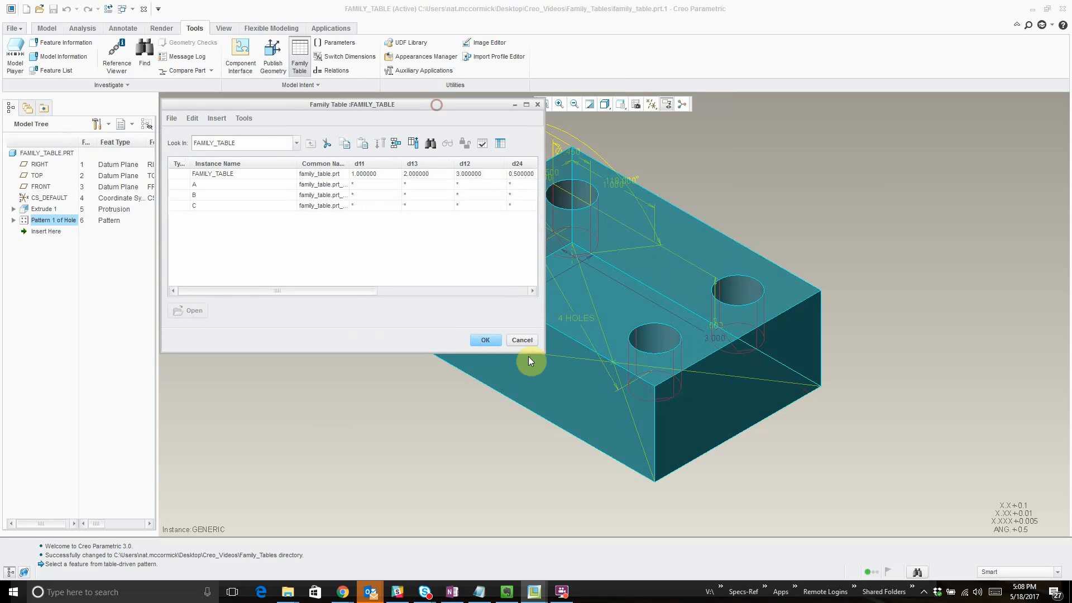
pyautogui.moveTo(544, 353); pyautogui.dragTo(966, 509)
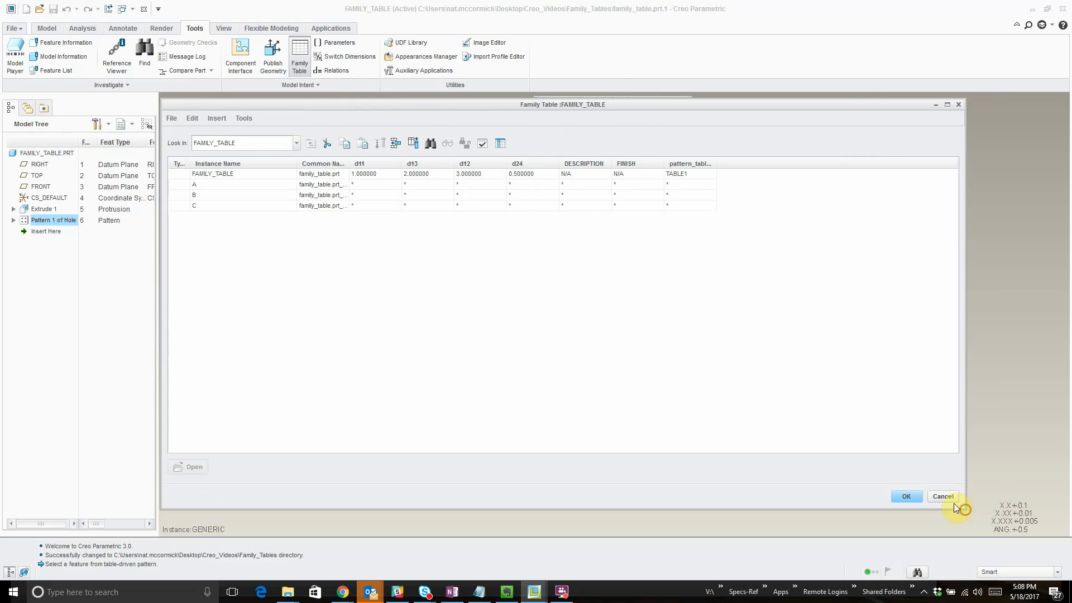
pyautogui.click(367, 185)
pyautogui.click(412, 185)
pyautogui.write('2.25')
pyautogui.click(486, 186)
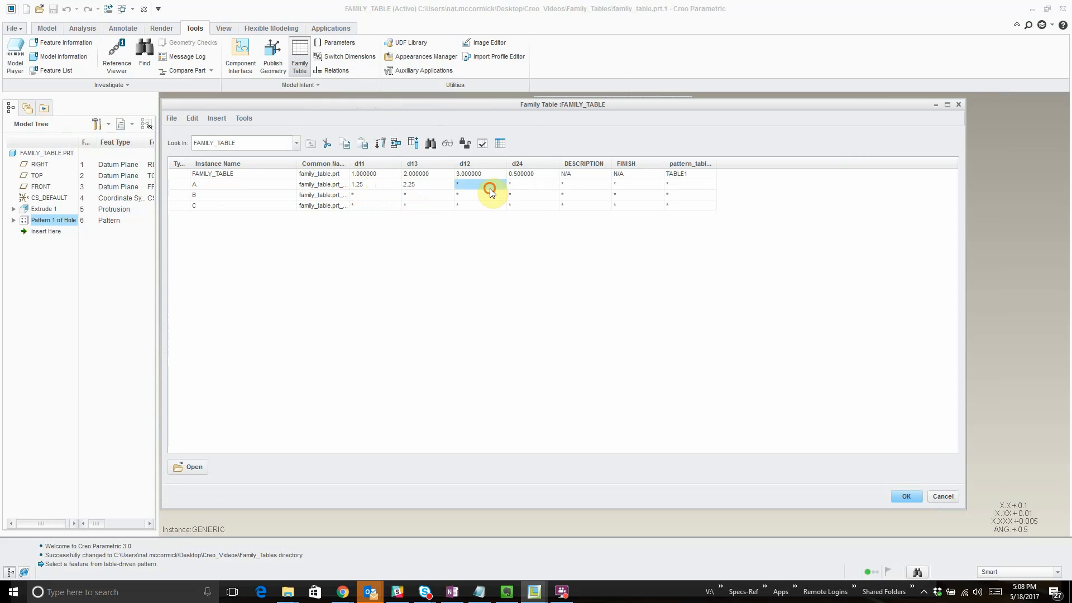
pyautogui.write('3')
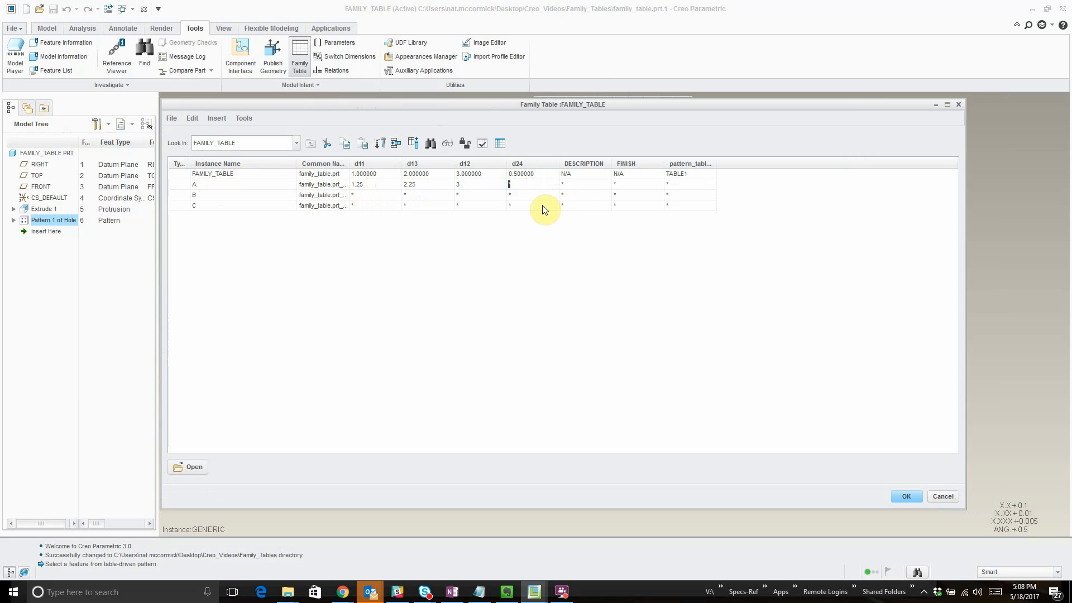
pyautogui.press('Tab')
pyautogui.click(372, 184)
pyautogui.moveTo(422, 186); pyautogui.dragTo(699, 217)
# - Set d12 to 2.5 for instance B and 3.125 for instance C, and C's d13 to 2.5
pyautogui.click(510, 196)
pyautogui.click(479, 196)
pyautogui.write('2.5')
pyautogui.click(466, 206)
pyautogui.write('3.125')
pyautogui.click(437, 207)
pyautogui.write('2.5')
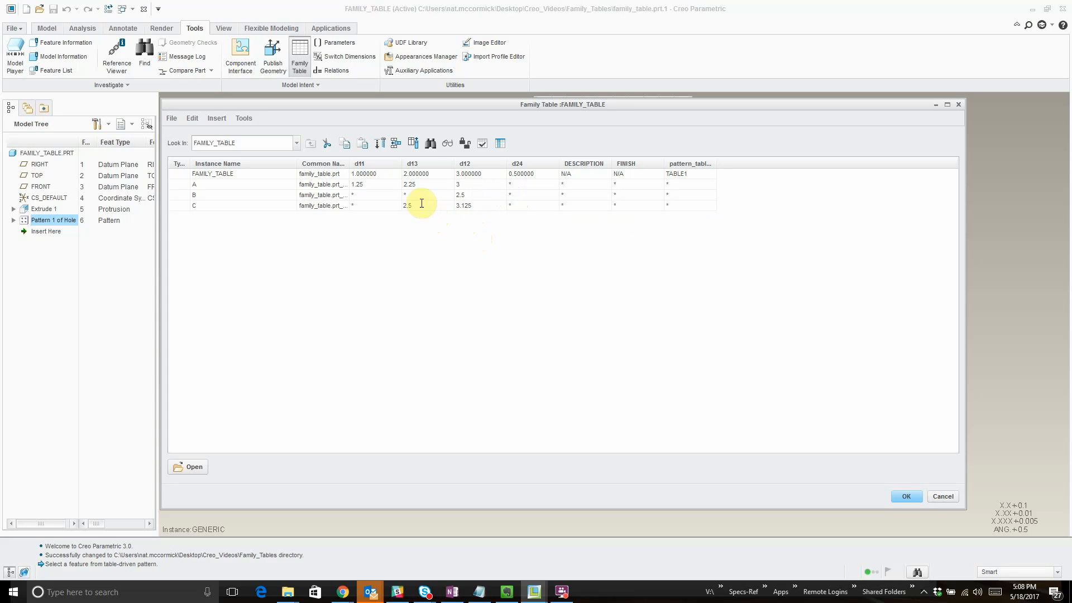
# - Set instance B's d13 to 2.75 and d11 to 1.125, and instance C's d11 to 1.375
pyautogui.click(420, 195)
pyautogui.write('2.75')
pyautogui.click(381, 196)
pyautogui.write('1.125')
pyautogui.click(382, 206)
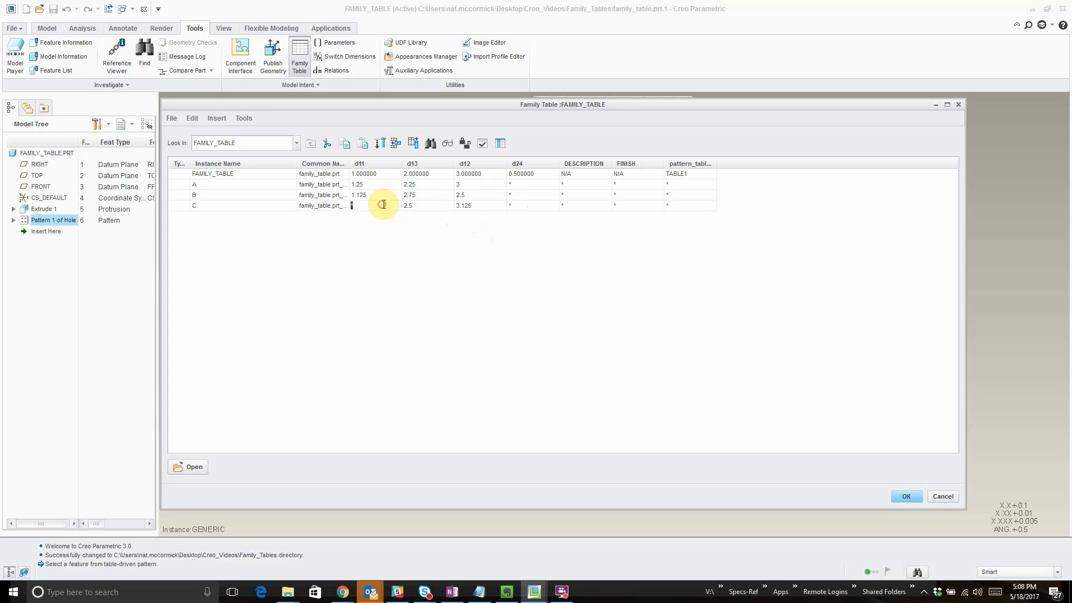
pyautogui.write('1.375')
# - Set d24 to .5 for instances A and B and to .625 for instance C
pyautogui.click(527, 186)
pyautogui.write('.5')
pyautogui.click(517, 195)
pyautogui.write('.5')
pyautogui.click(523, 210)
pyautogui.write('.625')
# - Enter the descriptions A, B and C for the matching instances
pyautogui.click(586, 187)
pyautogui.write('A')
pyautogui.click(580, 197)
pyautogui.write('B')
pyautogui.click(577, 208)
pyautogui.write('C')
# - Enter the finish values A, B and C for the matching instances and accept the family table
pyautogui.click(625, 186)
pyautogui.click(678, 185)
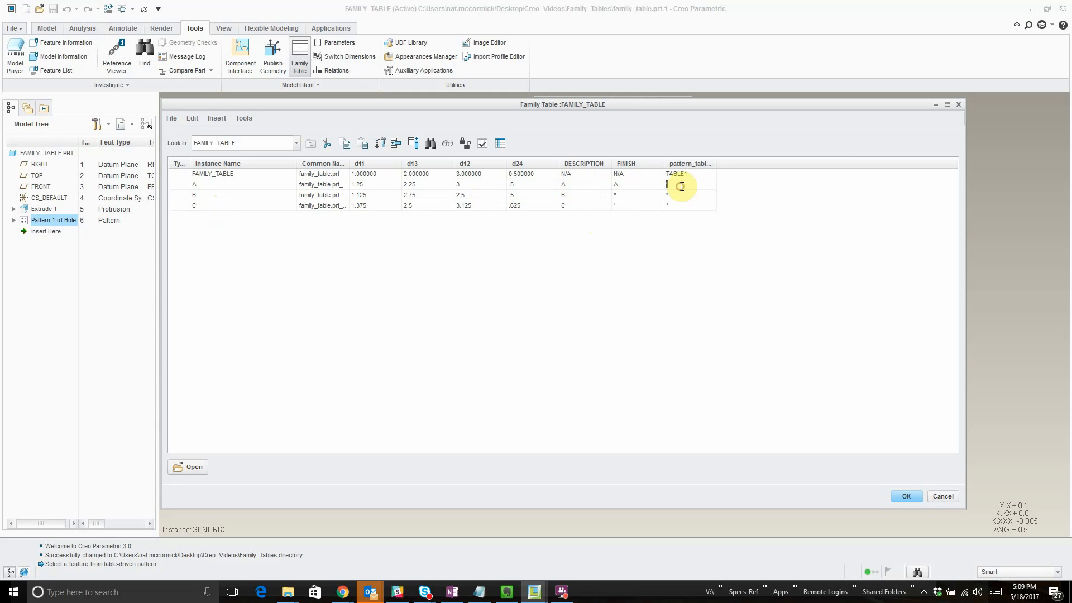
pyautogui.click(630, 195)
pyautogui.write('B')
pyautogui.click(622, 206)
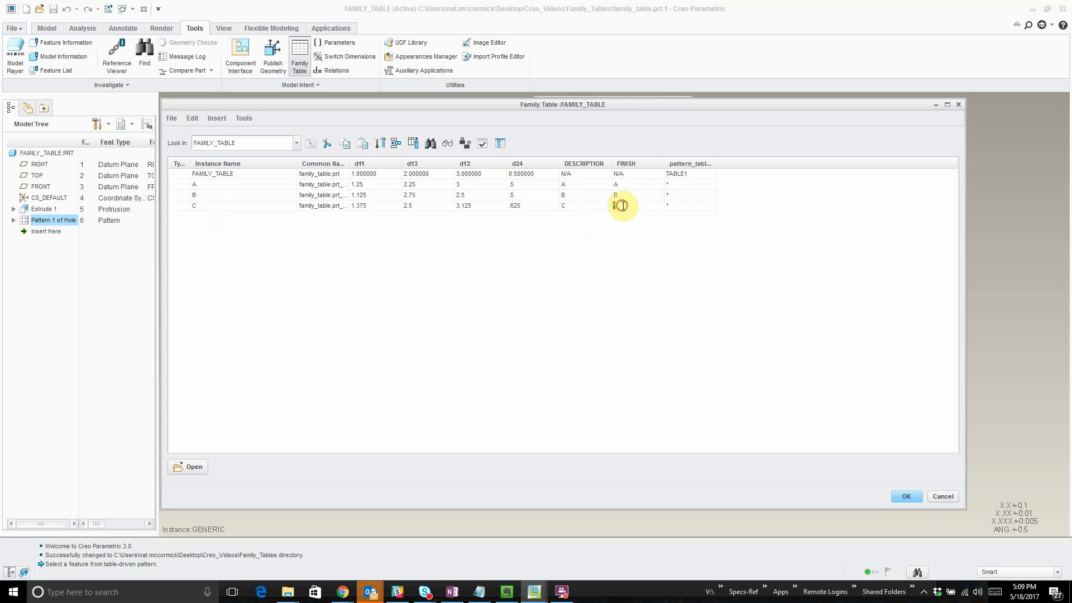
pyautogui.write('C')
pyautogui.click(906, 497)
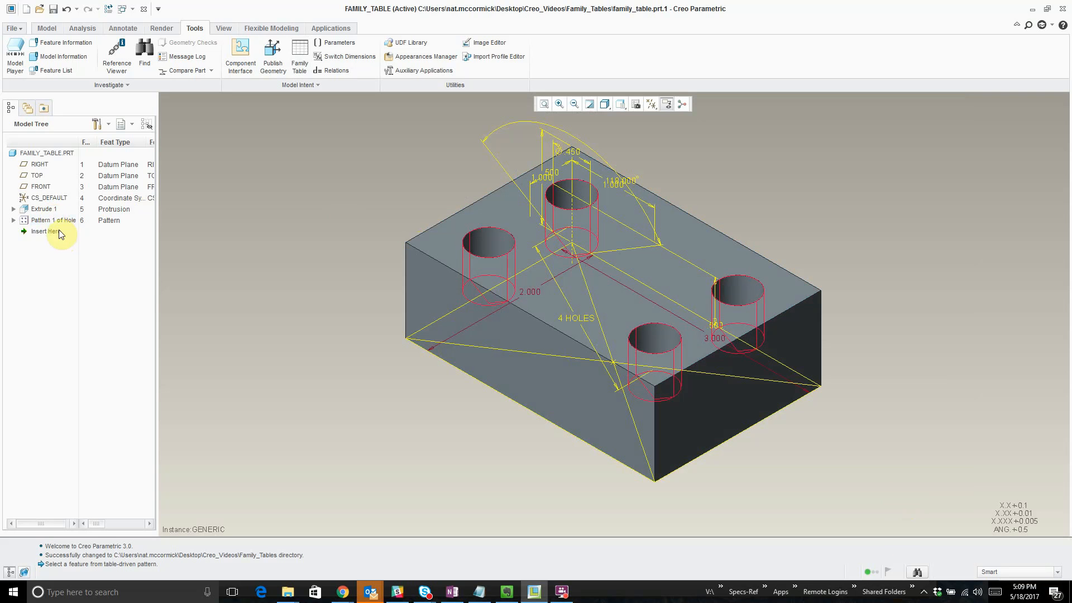
# - Open the hole pattern for redefinition and examine its TABLE1 placement table
pyautogui.rightClick(41, 219)
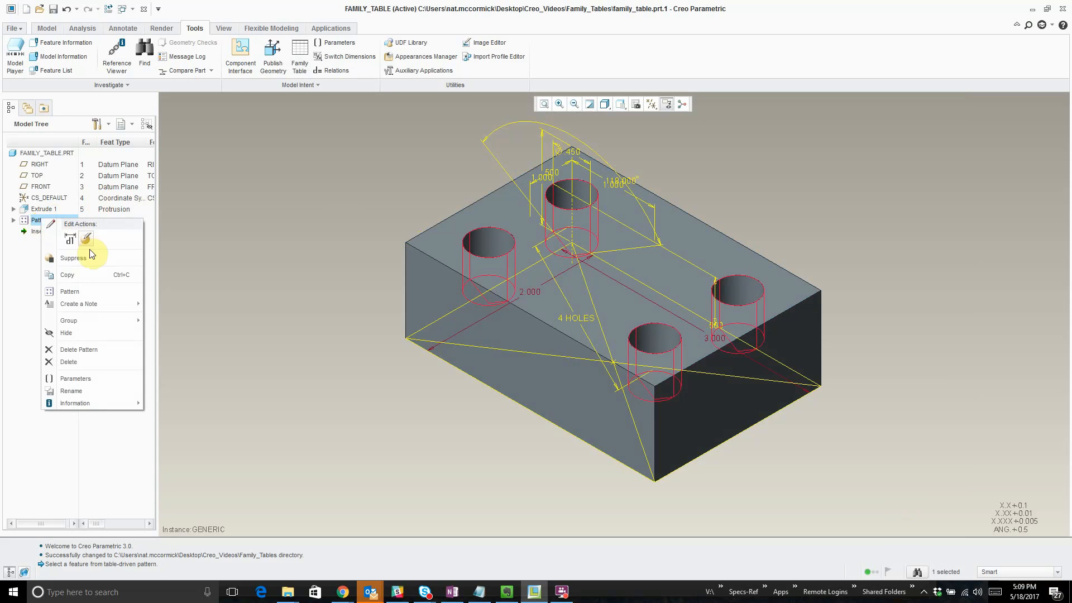
pyautogui.click(85, 240)
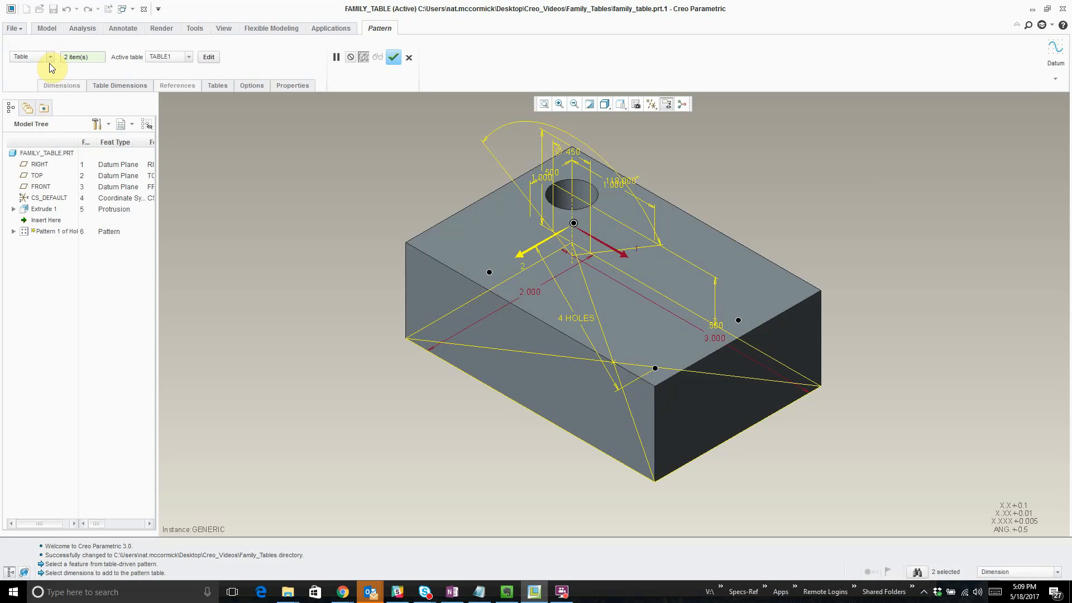
pyautogui.click(590, 105)
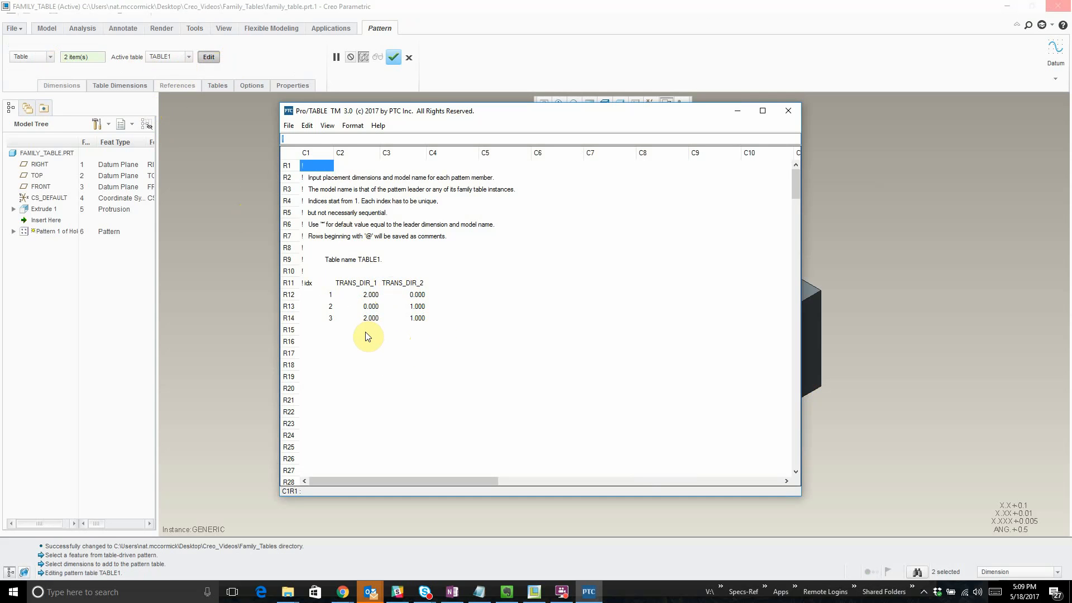
pyautogui.click(789, 111)
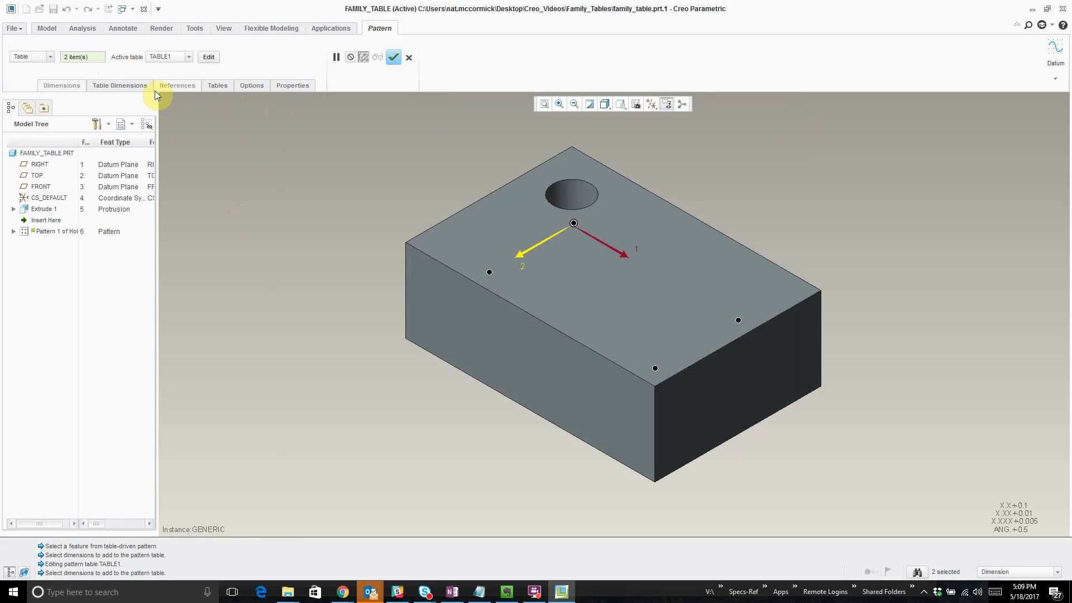
# - Add a second placement table to the hole pattern
pyautogui.click(217, 88)
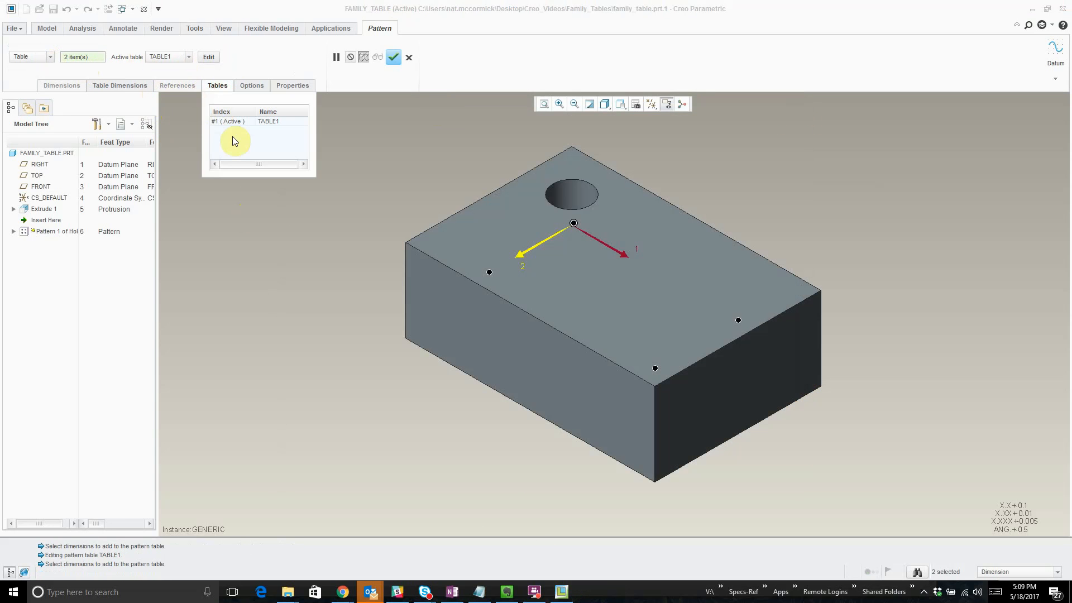
pyautogui.rightClick(283, 144)
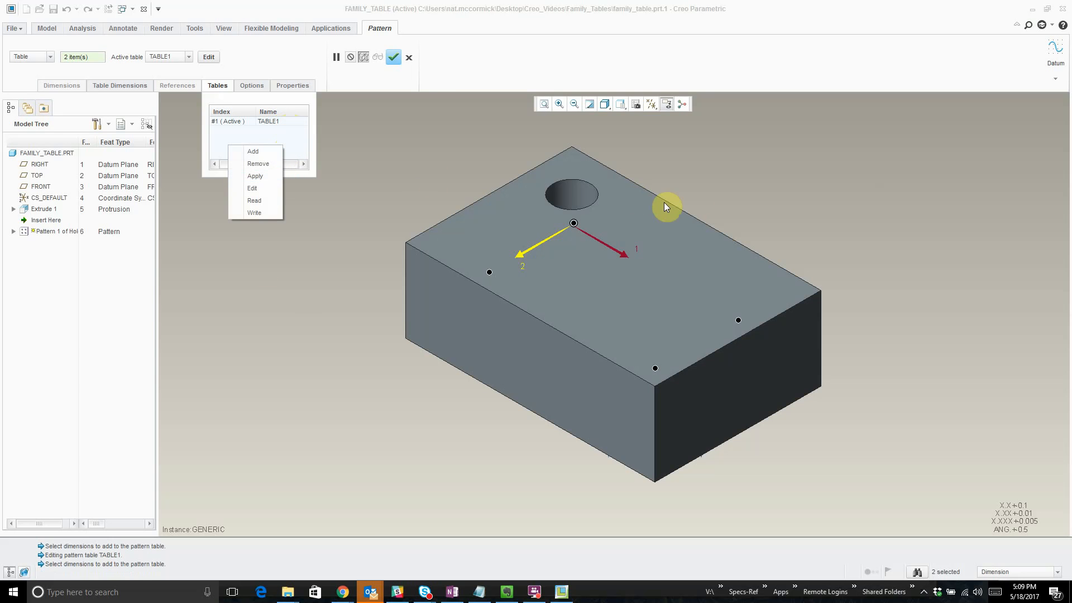
pyautogui.click(469, 167)
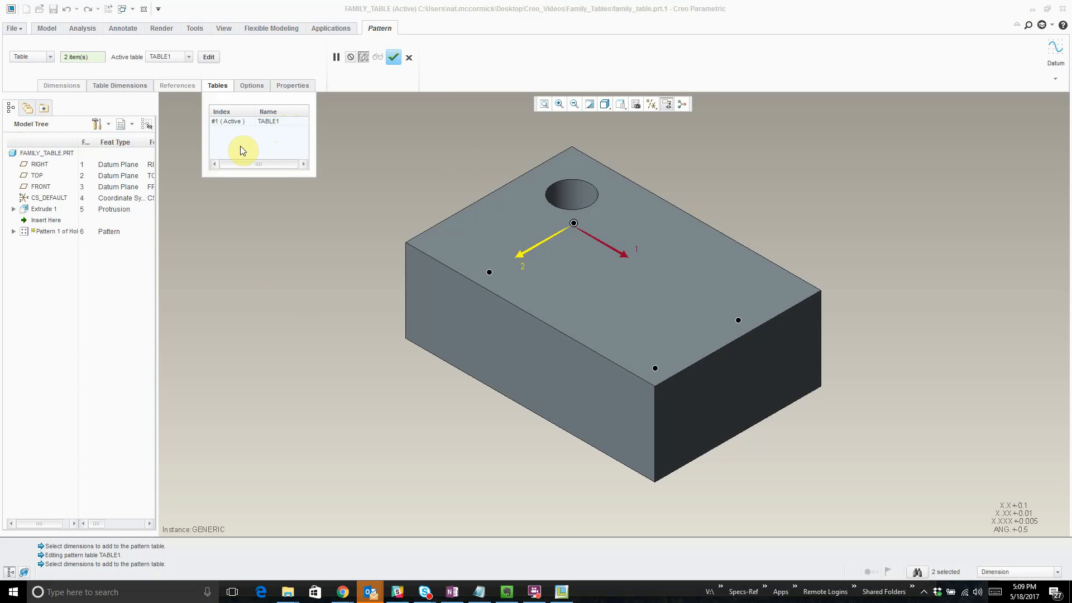
pyautogui.rightClick(257, 144)
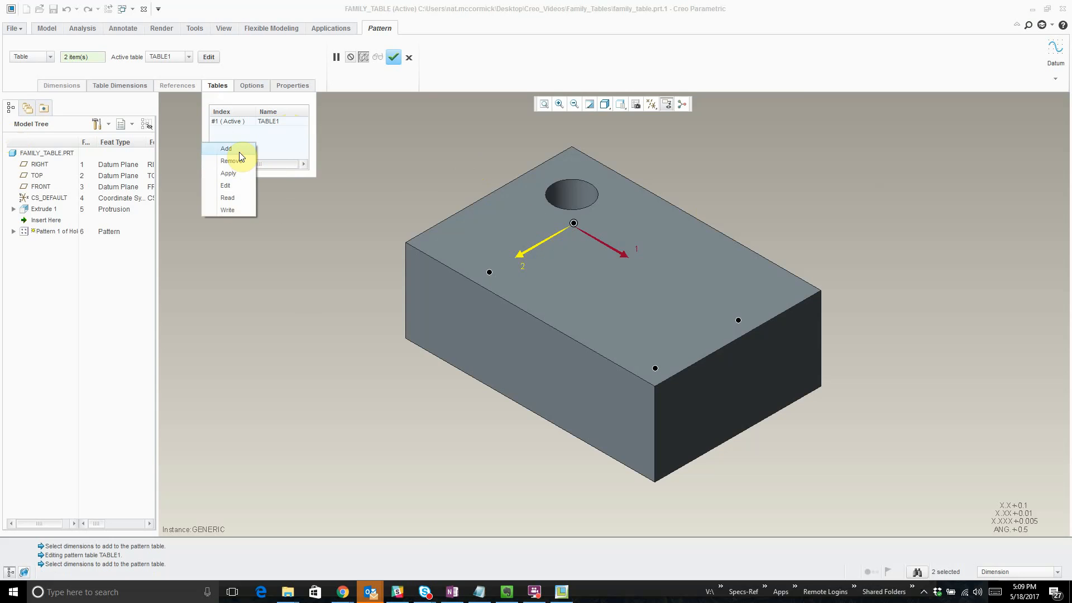
pyautogui.click(239, 151)
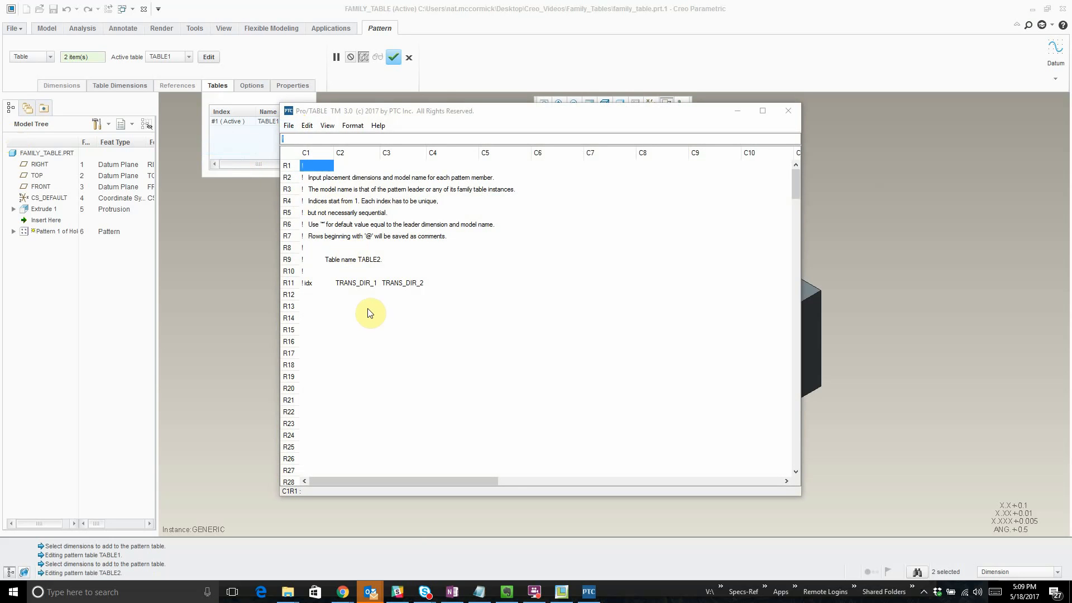
# - Enter TRANS_DIR_1 and TRANS_DIR_2 offsets of 1 and 1, 2 and 3, and 4 and 5 in the new table's first three rows
pyautogui.click(355, 296)
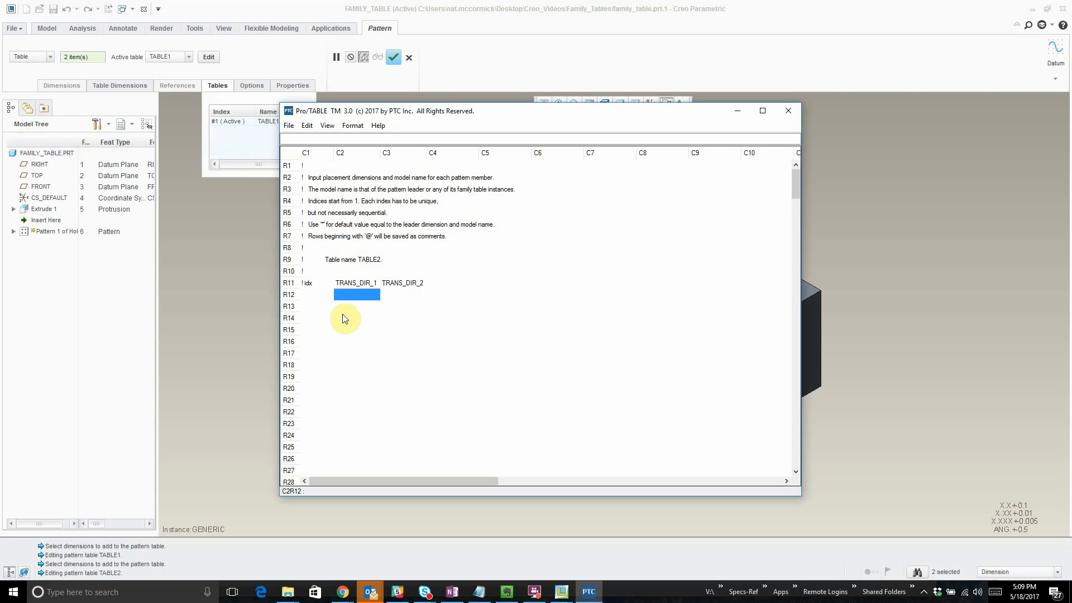
pyautogui.write('1')
pyautogui.click(399, 297)
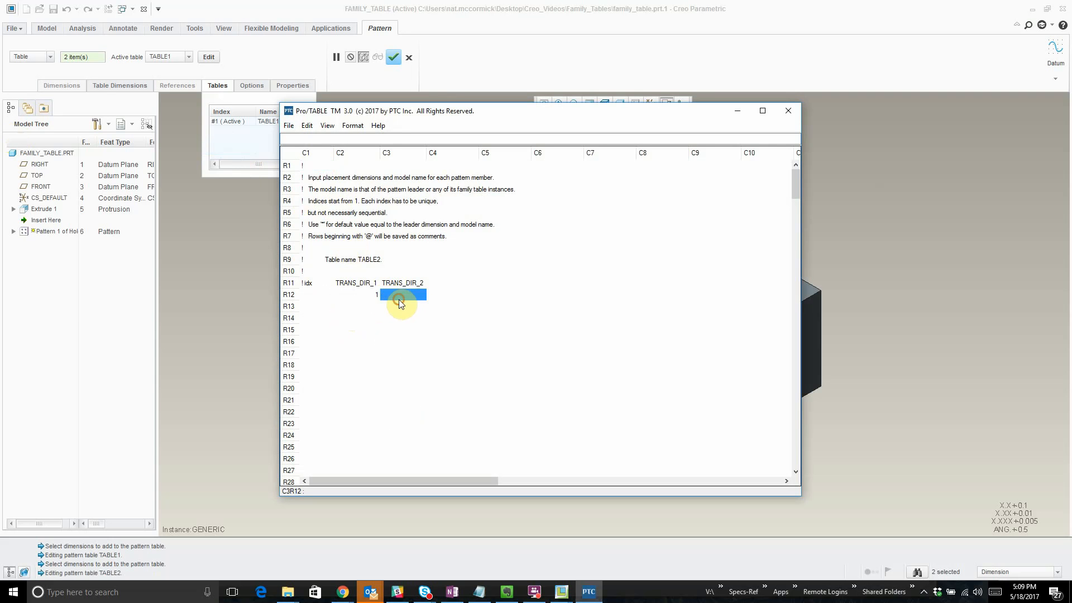
pyautogui.write('1')
pyautogui.click(371, 308)
pyautogui.write('2')
pyautogui.click(408, 308)
pyautogui.write('3')
pyautogui.click(363, 330)
pyautogui.click(376, 318)
pyautogui.write('4')
pyautogui.click(417, 319)
pyautogui.write('5')
# - Index the three pattern members 1, 2 and 3, and close the table editor
pyautogui.click(323, 296)
pyautogui.write('1')
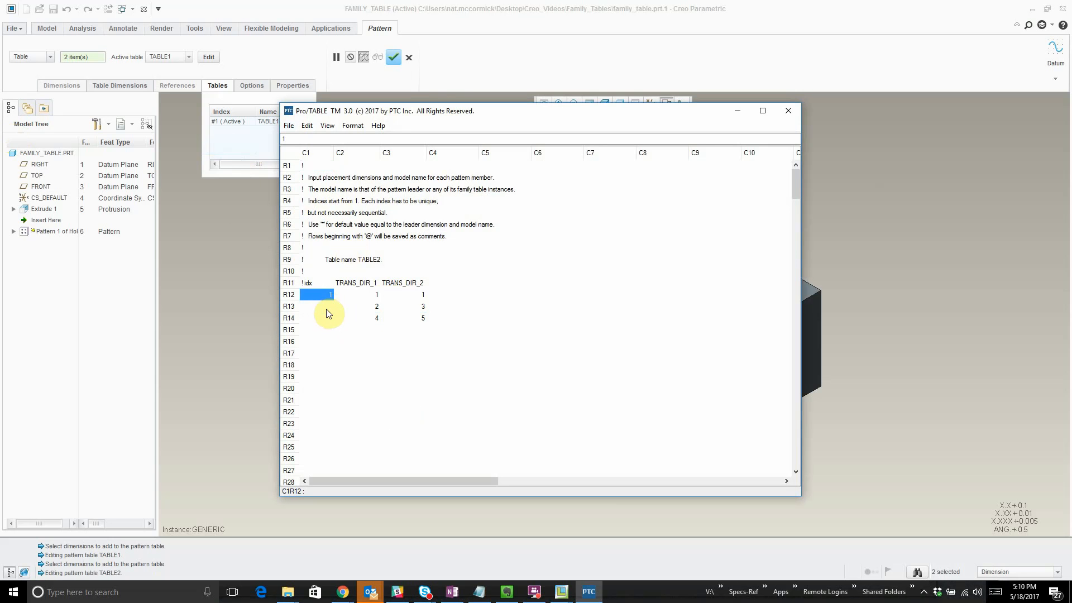
pyautogui.click(352, 354)
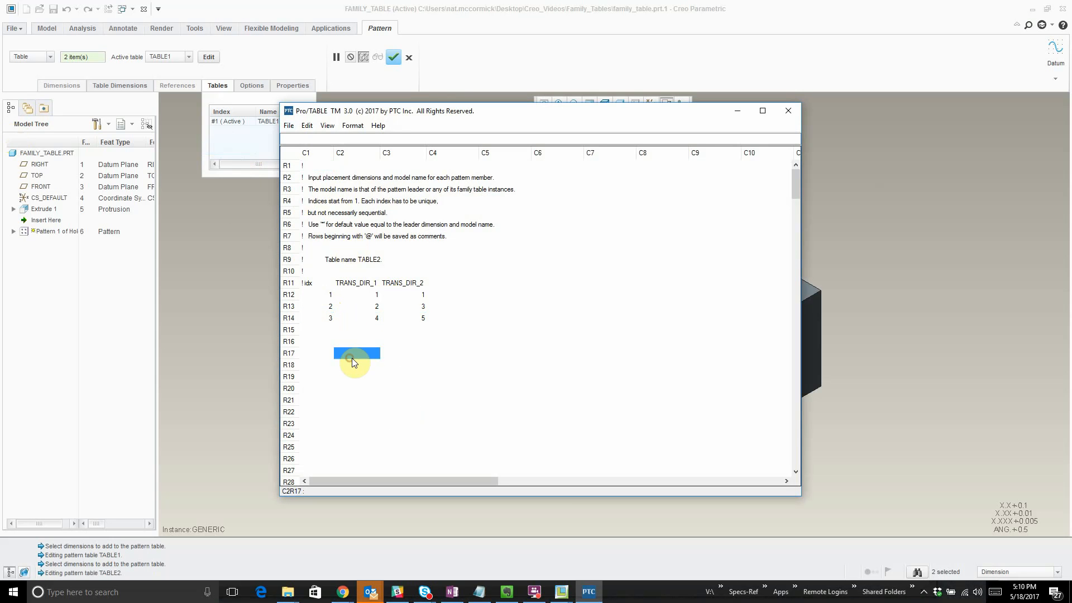
pyautogui.click(289, 125)
pyautogui.click(244, 180)
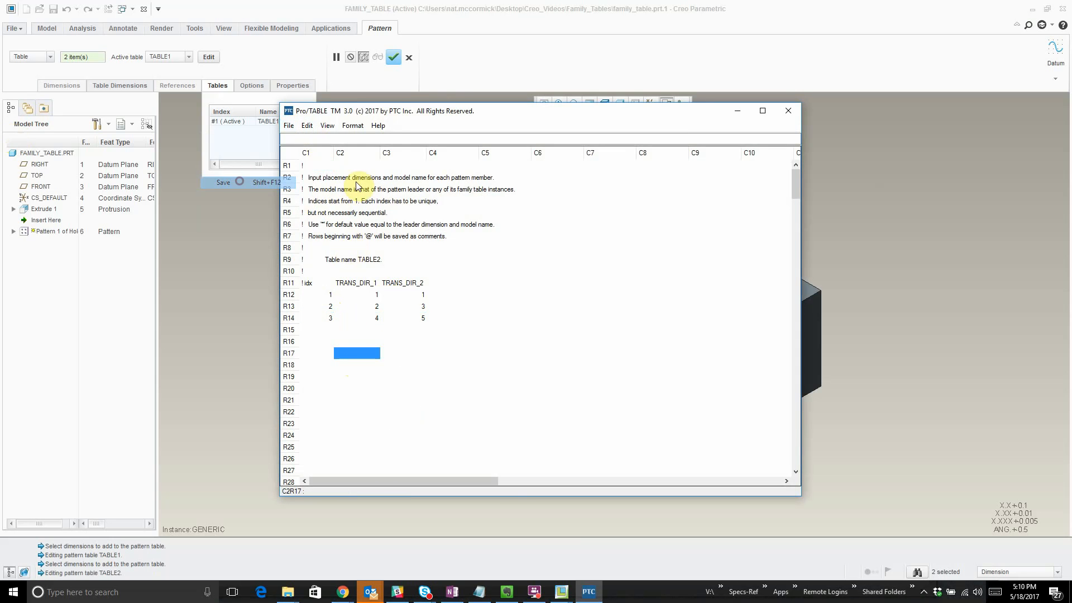
pyautogui.click(788, 111)
pyautogui.click(252, 140)
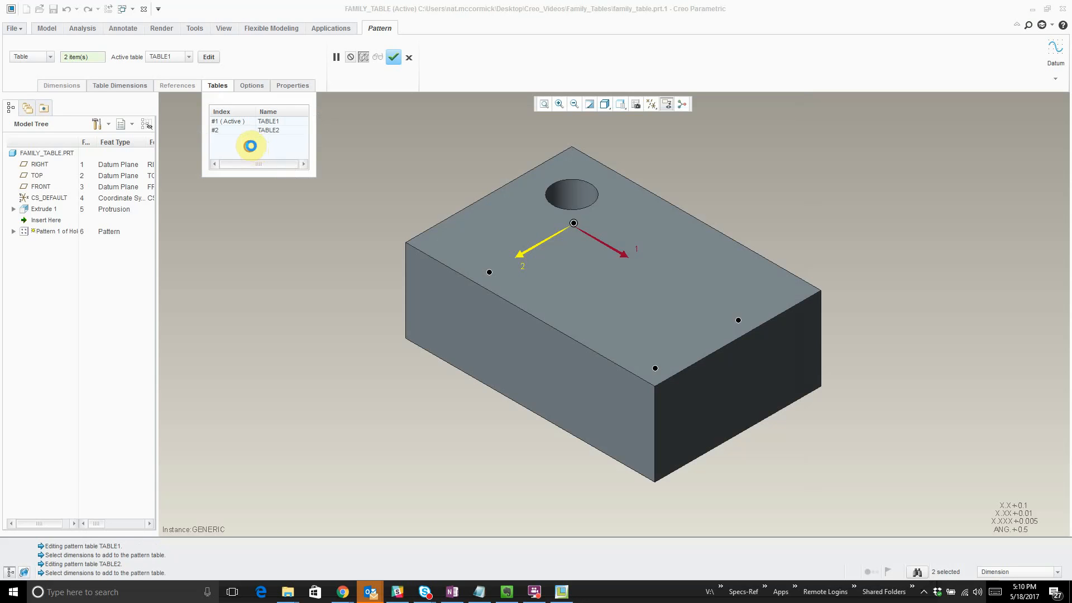
# - Rename the second pattern table B and the first one A
pyautogui.click(282, 131)
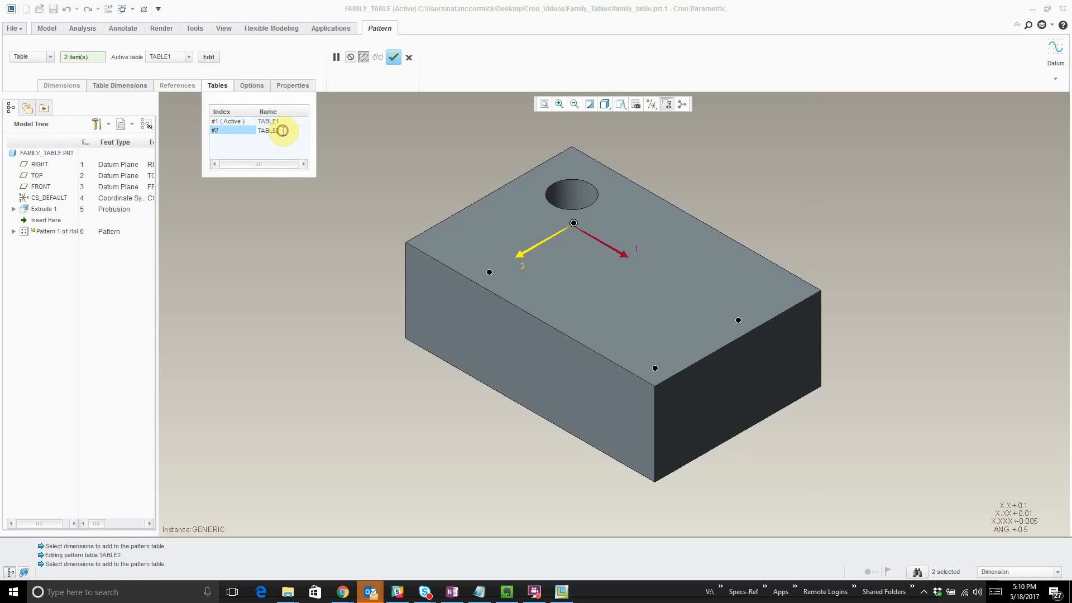
pyautogui.doubleClick(283, 130)
pyautogui.write('B')
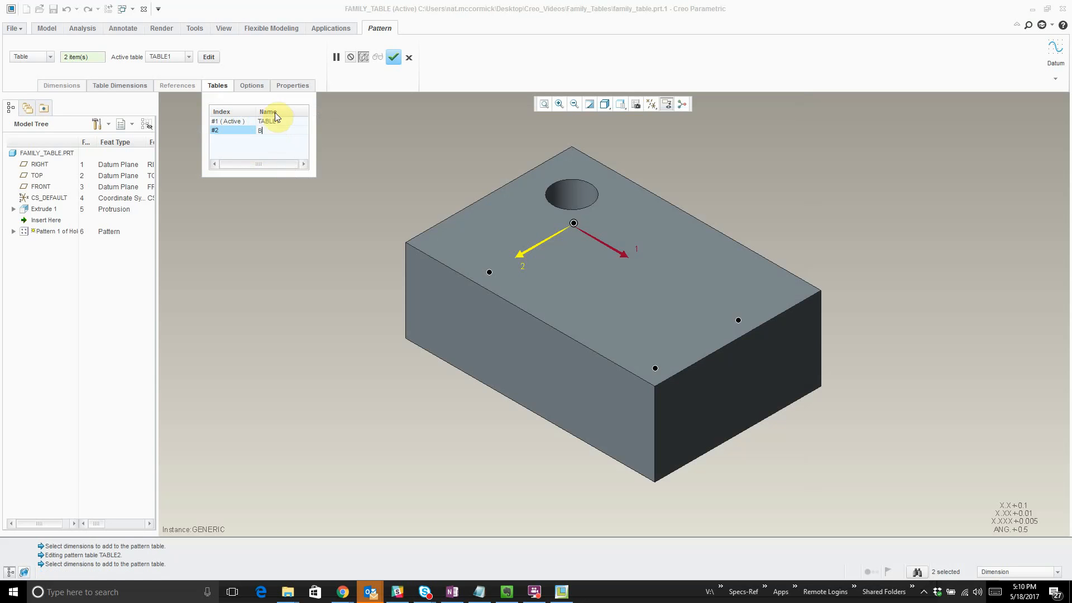
pyautogui.doubleClick(273, 121)
pyautogui.write('A')
pyautogui.click(263, 157)
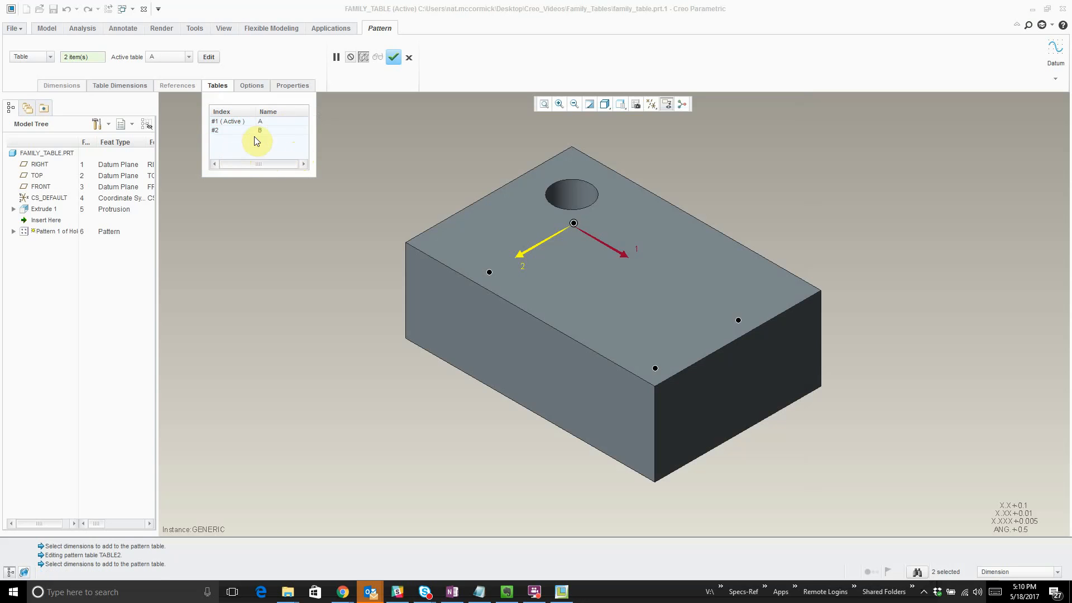
# - Make B the active table of the hole pattern
pyautogui.click(272, 120)
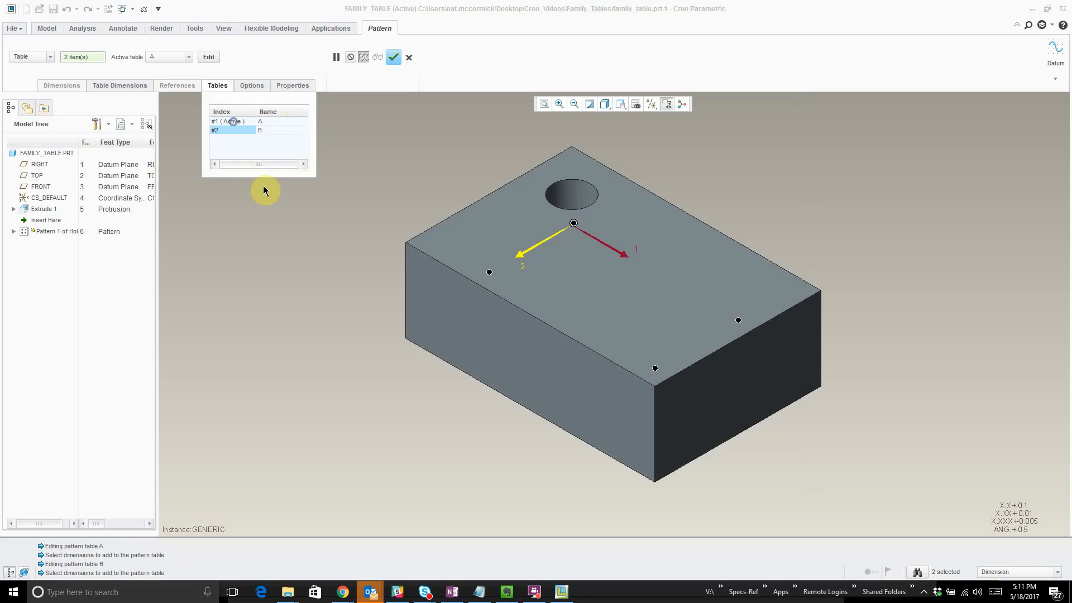
pyautogui.click(276, 132)
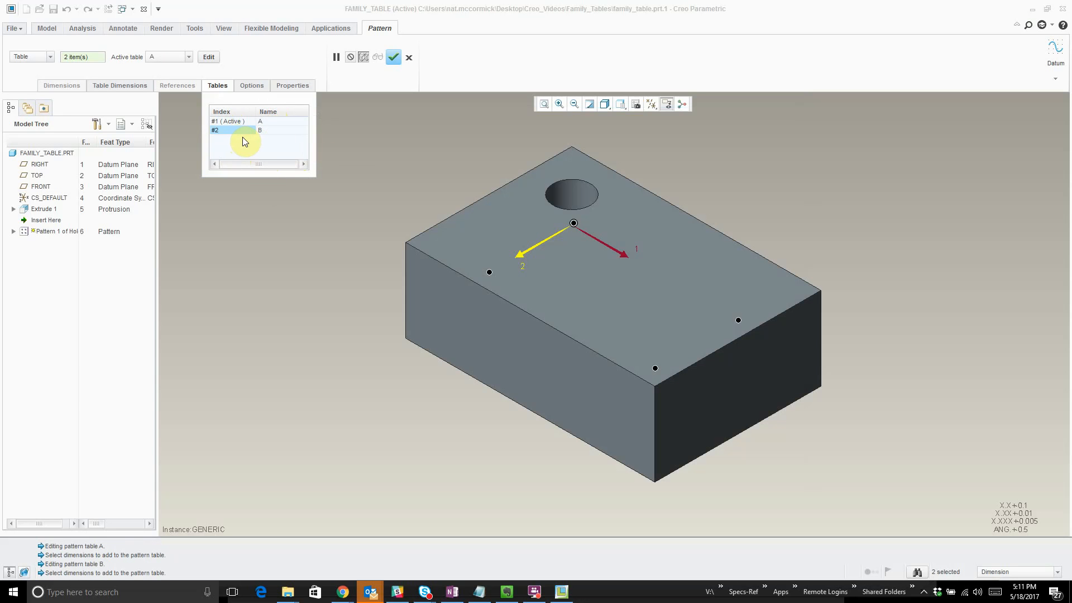
pyautogui.click(174, 56)
pyautogui.click(175, 57)
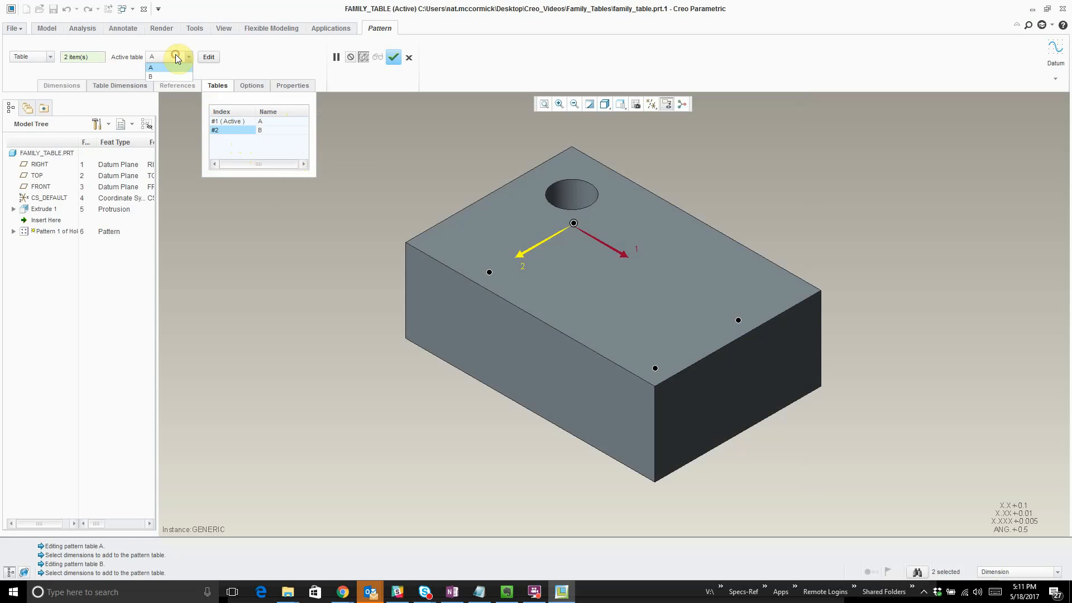
pyautogui.click(163, 77)
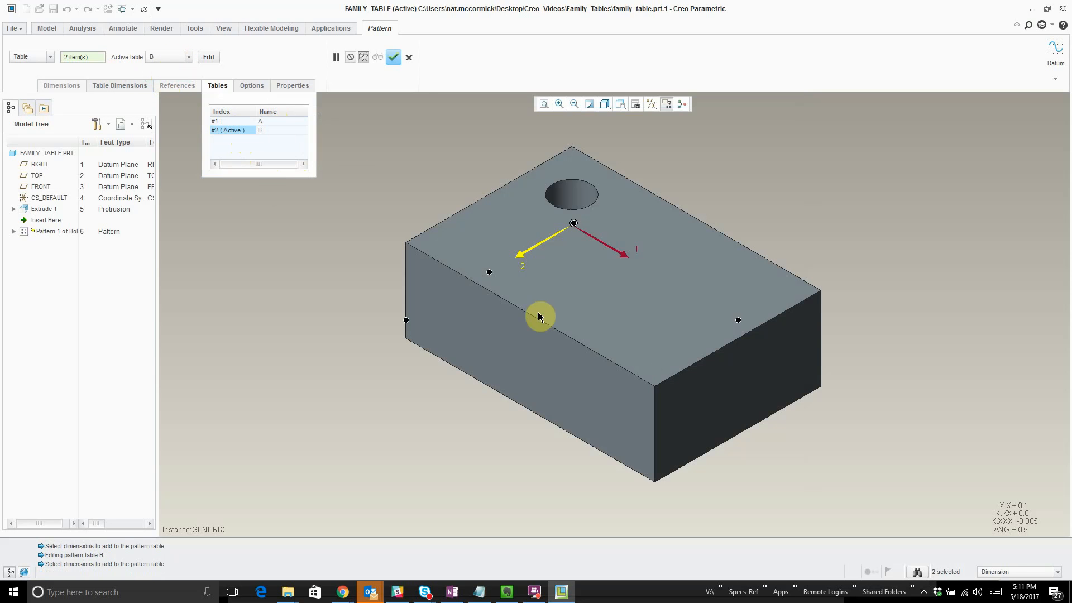
# - Open pattern table B beside the model and examine the third member's TRANS_DIR_1 offset
pyautogui.moveTo(537, 312); pyautogui.dragTo(551, 346, button='middle')
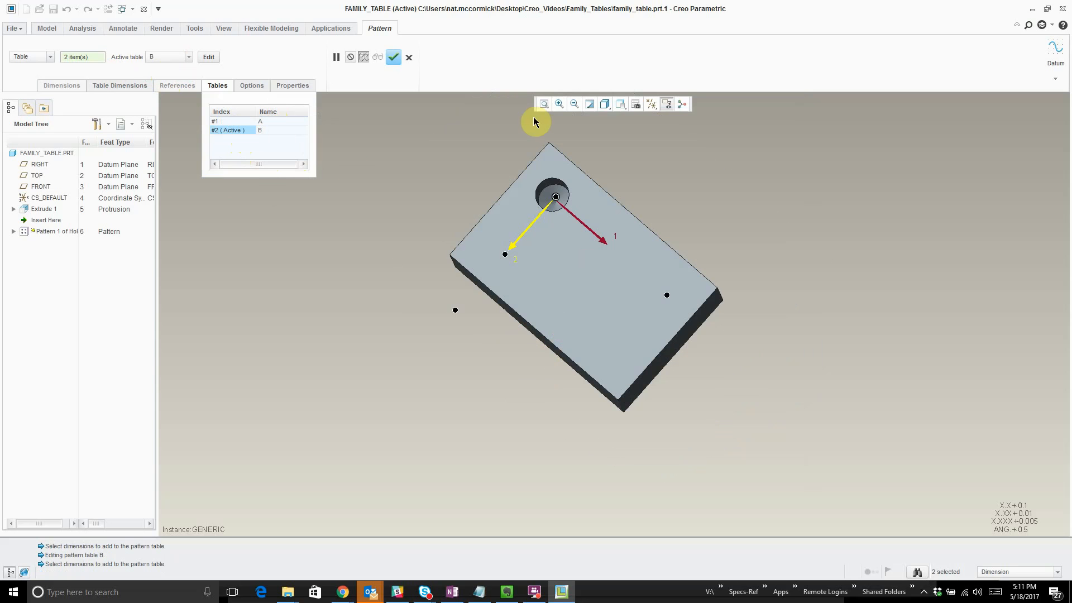
pyautogui.rightClick(272, 133)
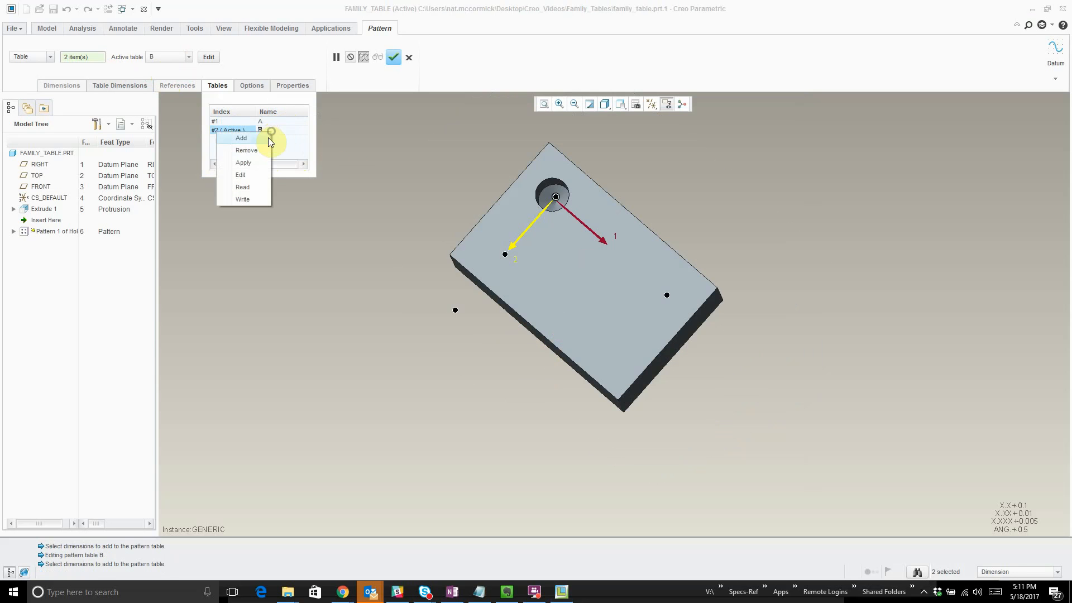
pyautogui.click(254, 175)
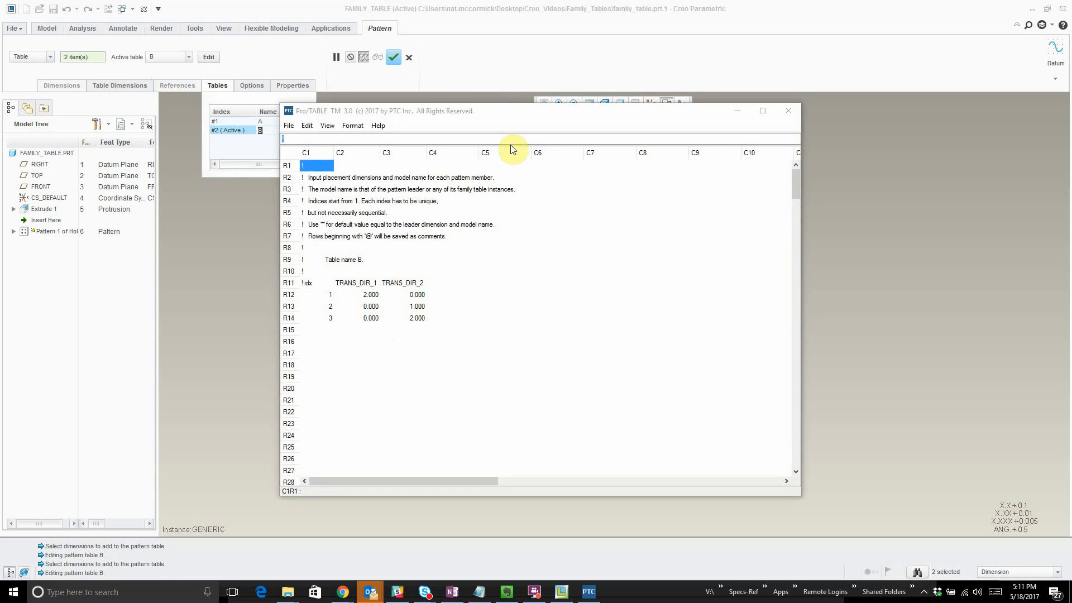
pyautogui.moveTo(539, 114); pyautogui.dragTo(834, 166)
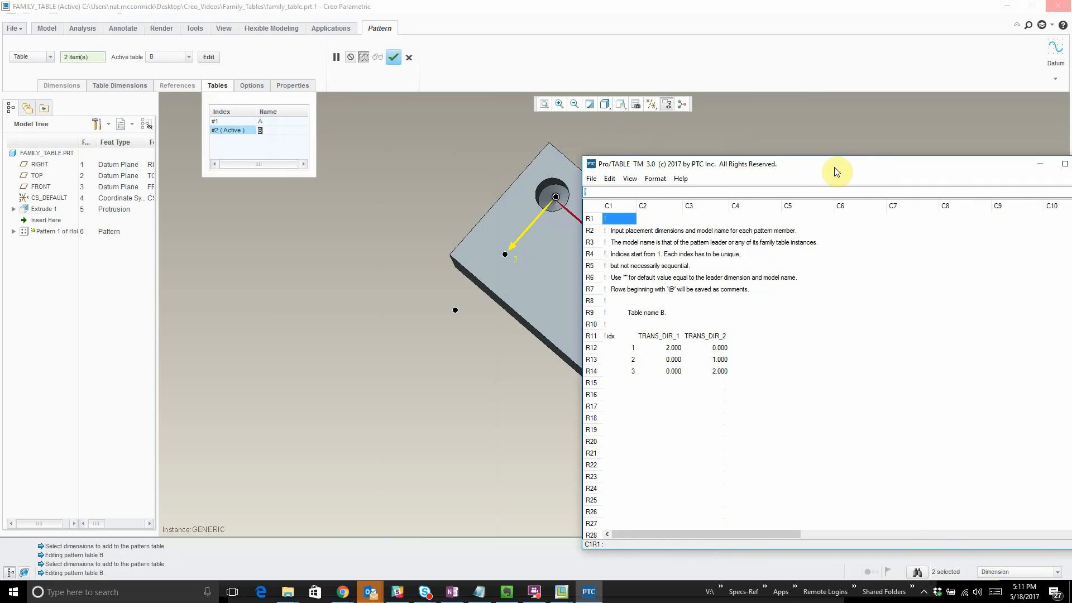
pyautogui.click(675, 373)
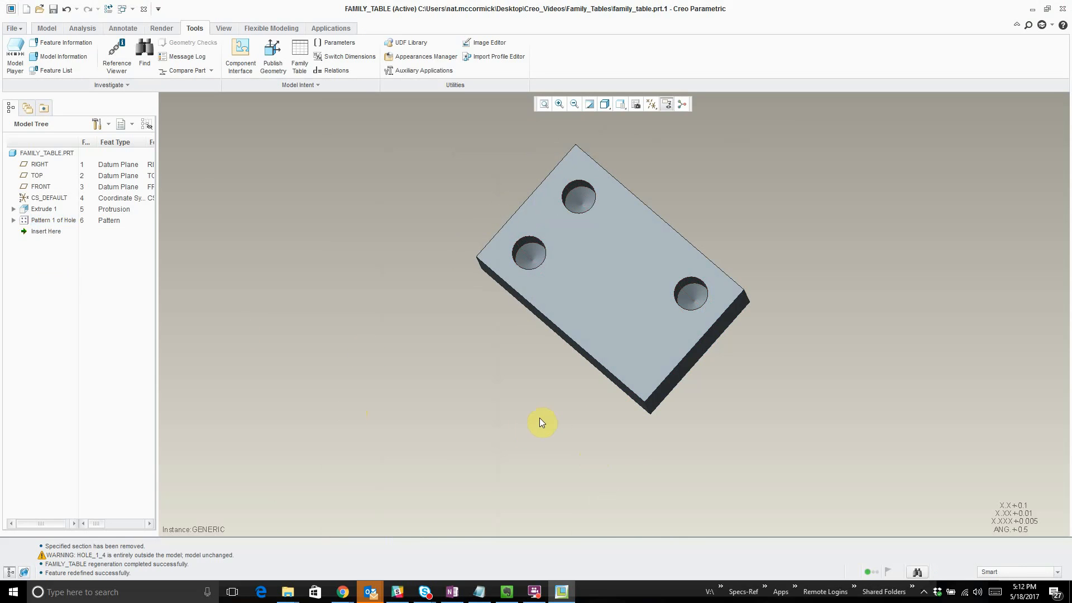
# - In the family table, assign pattern table A to instances A and C, and pattern table B to instance B
pyautogui.click(300, 58)
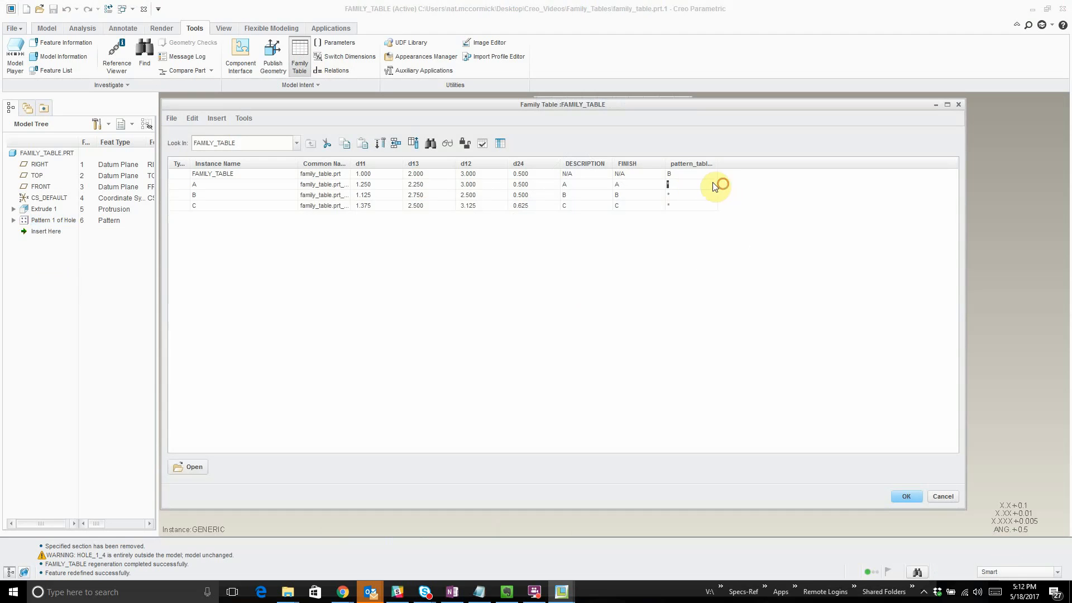
pyautogui.doubleClick(687, 185)
pyautogui.write('A')
pyautogui.doubleClick(683, 195)
pyautogui.write('BA')
# - Set the finish values of instances A, B and C to *
pyautogui.doubleClick(616, 185)
pyautogui.write('*')
pyautogui.click(617, 195)
pyautogui.write('*')
pyautogui.click(640, 232)
pyautogui.click(631, 205)
pyautogui.write('*')
pyautogui.click(635, 278)
# - Set the finish values back to A, B and C for the matching instances and accept the family table
pyautogui.doubleClick(628, 188)
pyautogui.write('A')
pyautogui.click(629, 196)
pyautogui.click(617, 194)
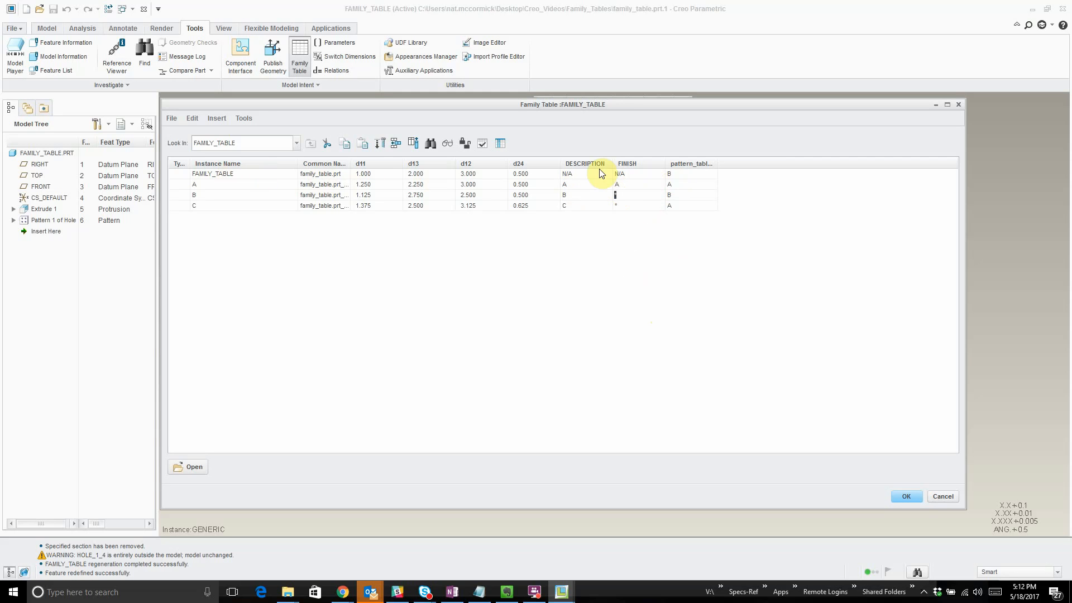
pyautogui.write('B')
pyautogui.click(621, 206)
pyautogui.click(903, 497)
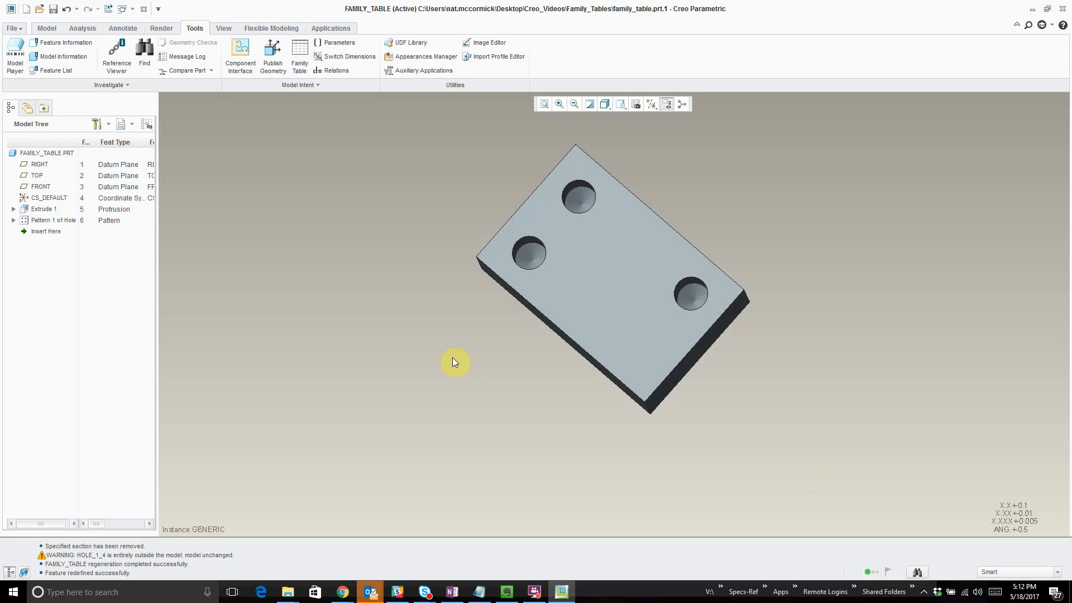
# - Regenerate and save the FAMILY_TABLE part
pyautogui.hotkey('ctrl', 's')
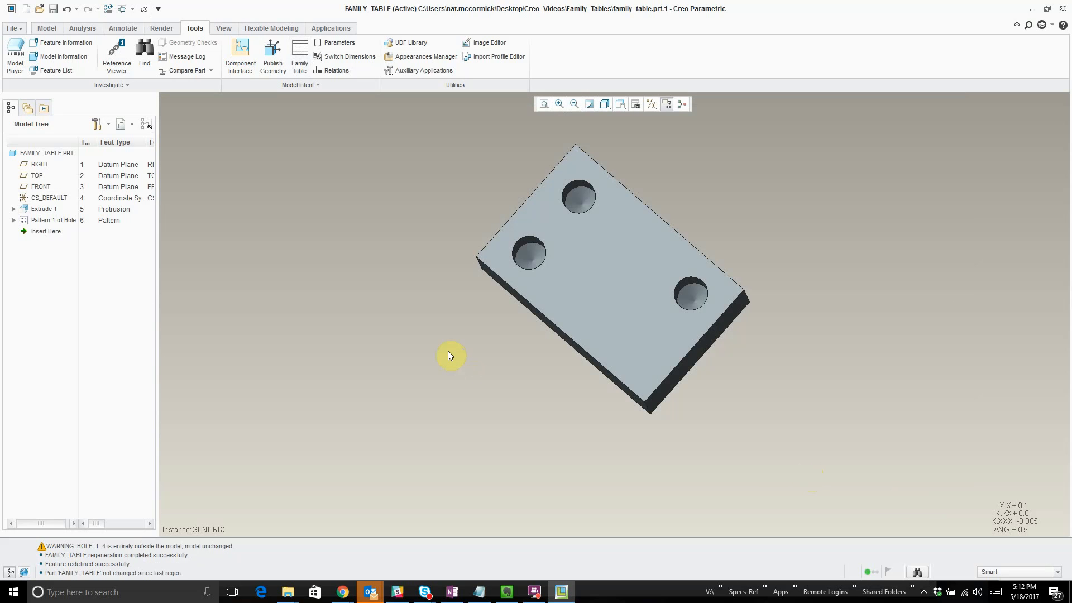
pyautogui.rightClick(45, 151)
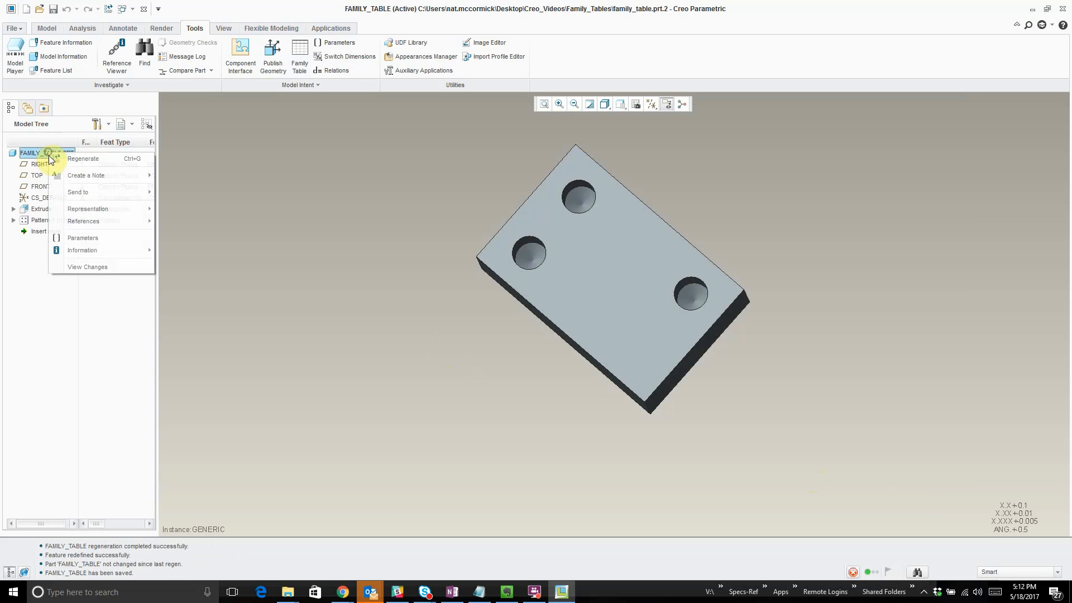
# - Review the instances in the family table, accept it, and regenerate and save the part again
pyautogui.click(301, 63)
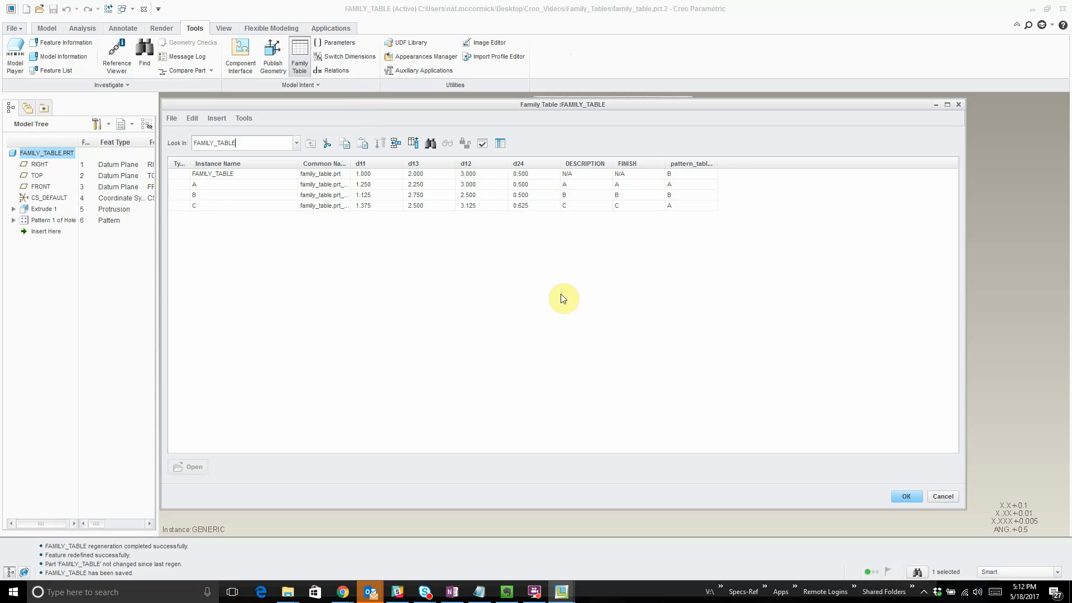
pyautogui.rightClick(214, 191)
pyautogui.click(229, 188)
pyautogui.click(906, 496)
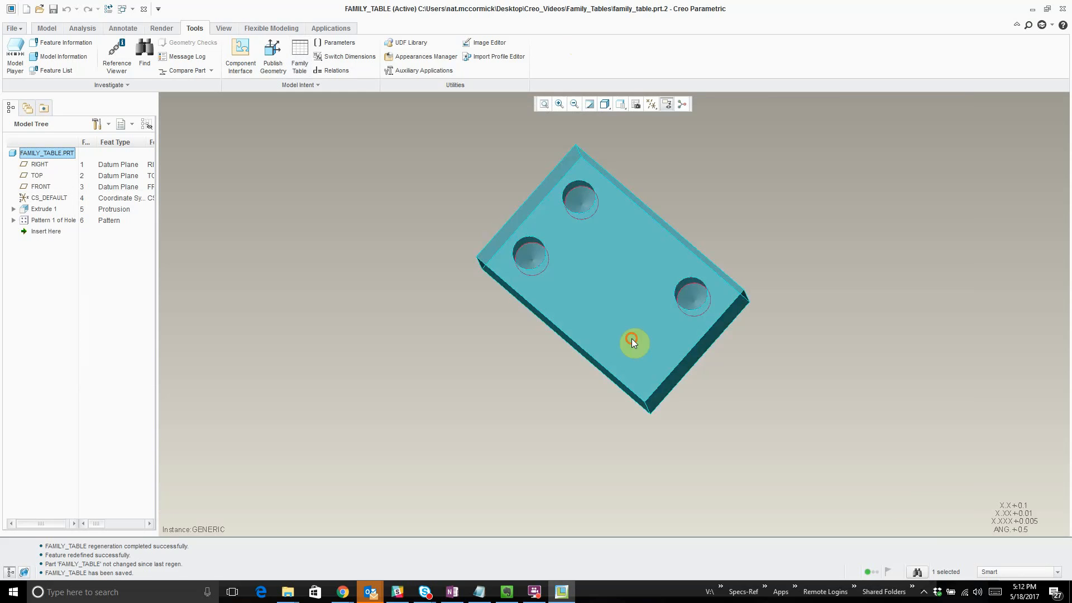
pyautogui.hotkey('ctrl', 'g')
pyautogui.hotkey('ctrl', 's')
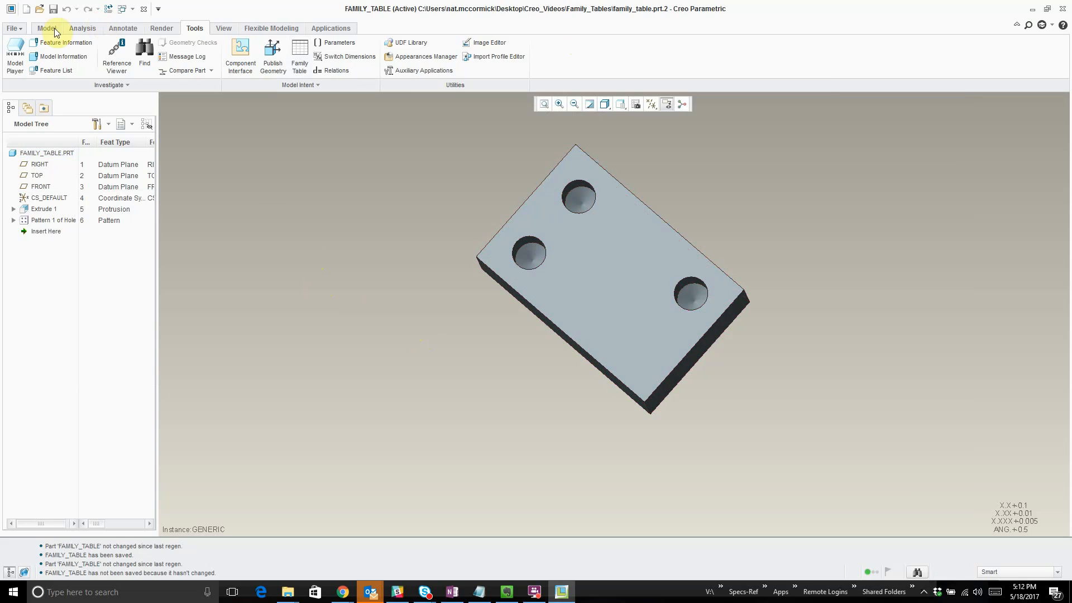
# - Open instance B of the family_table.prt part in its own window
pyautogui.click(39, 8)
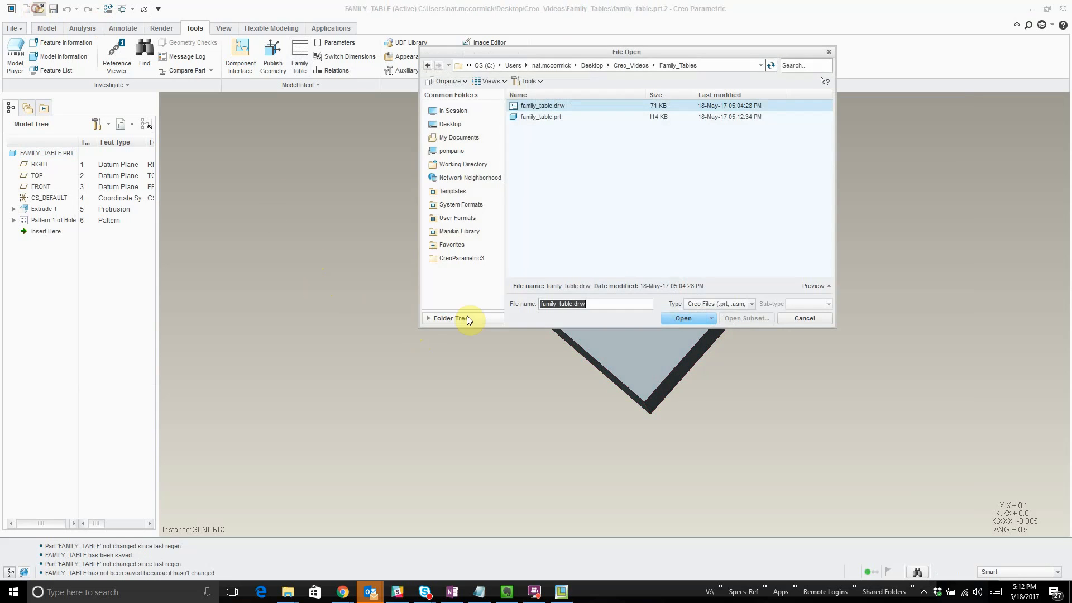
pyautogui.doubleClick(560, 117)
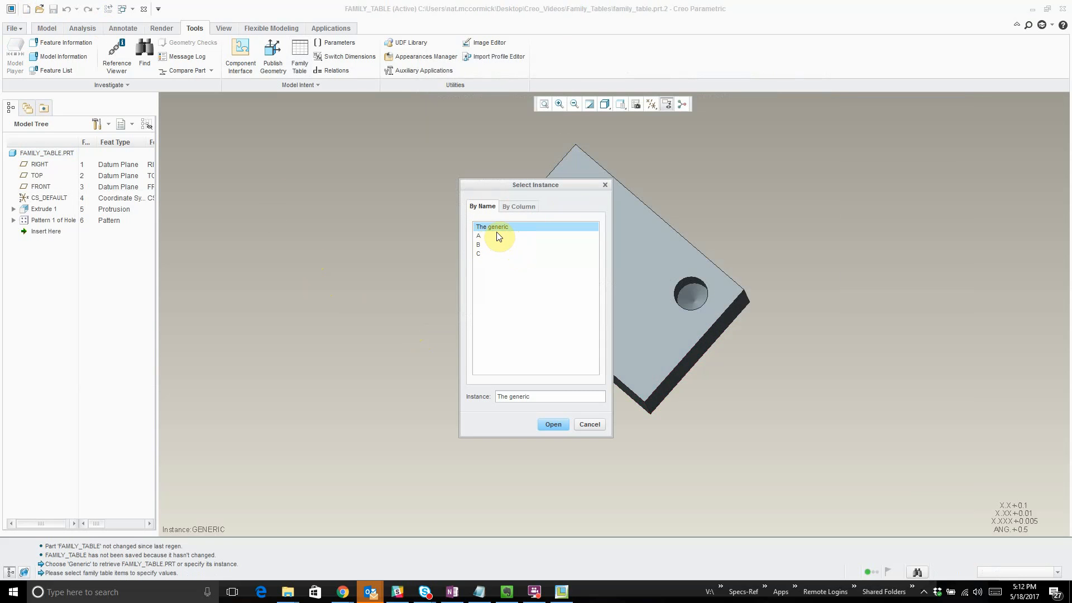
pyautogui.doubleClick(488, 246)
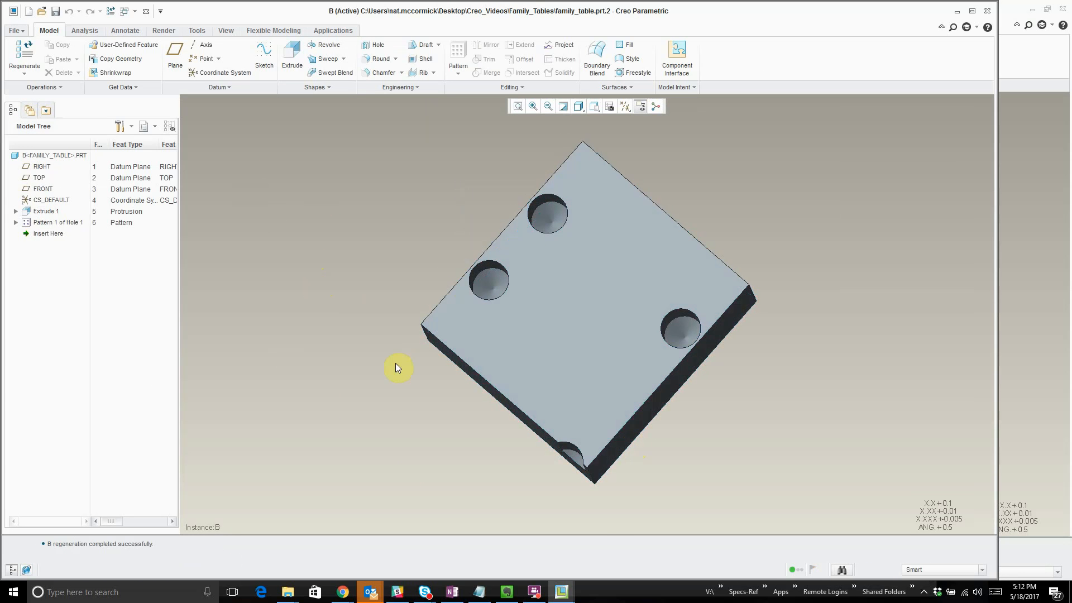
# - Inspect the family table belonging to instance B, cancel it without changes, and close the instance window
pyautogui.click(210, 29)
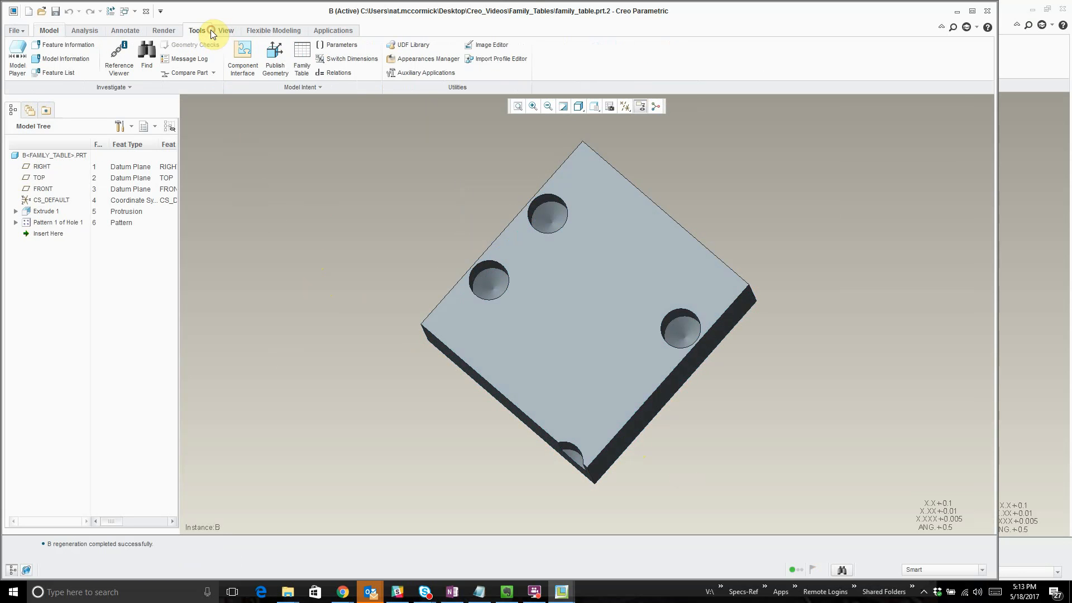
pyautogui.click(304, 55)
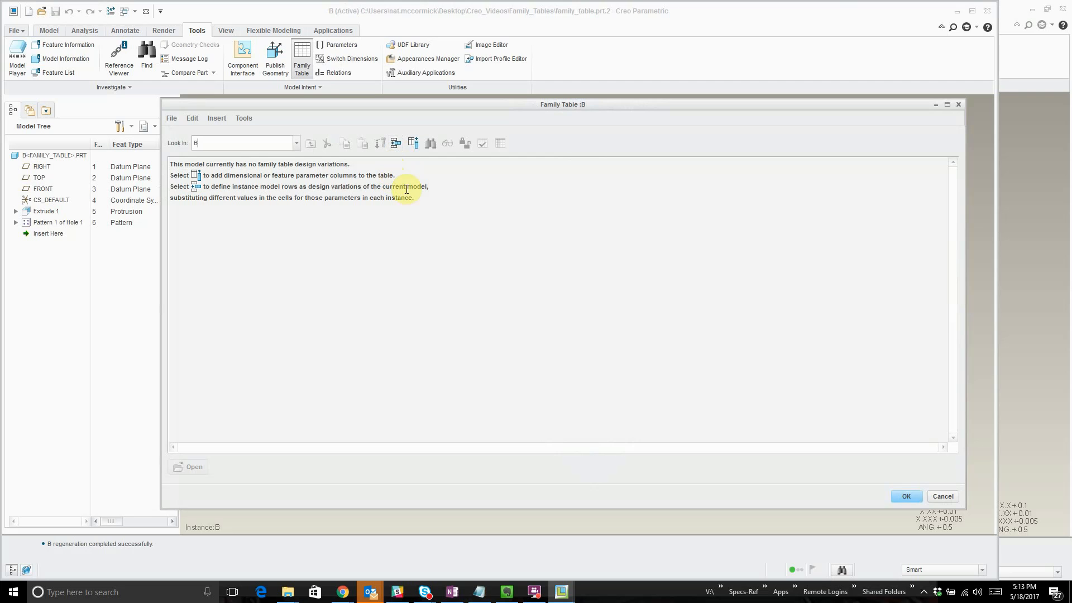
pyautogui.click(942, 497)
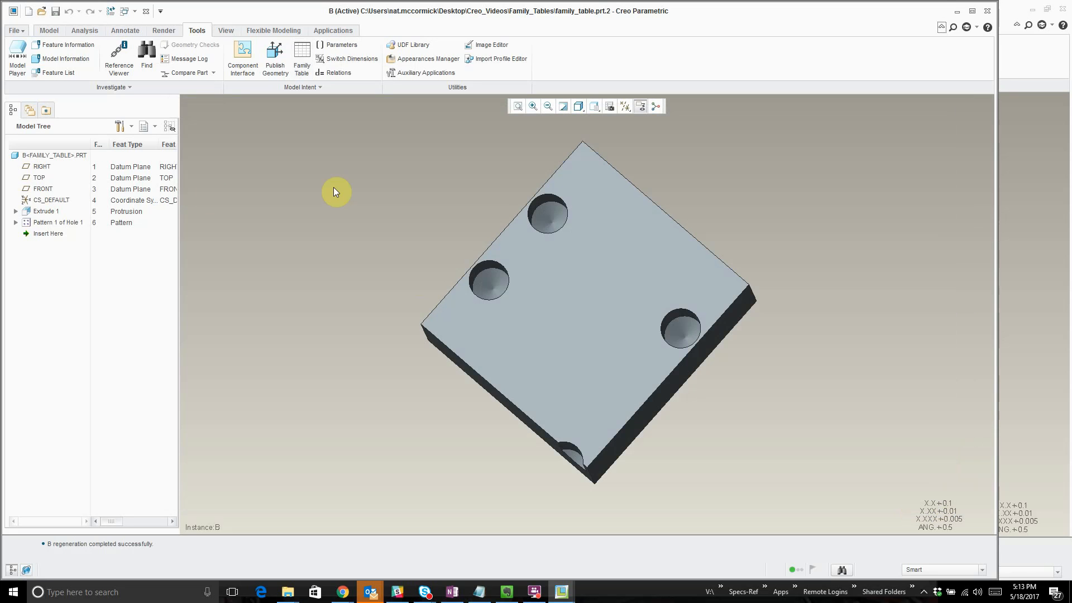
pyautogui.click(146, 11)
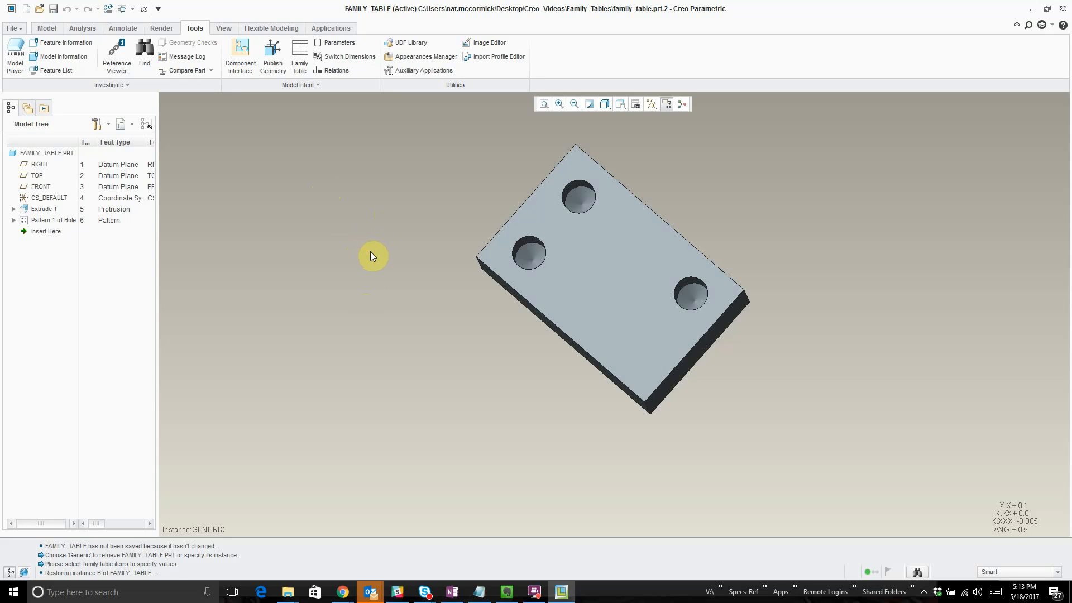
# - Save the generic FAMILY_TABLE part and return the model to its default orientation
pyautogui.hotkey('ctrl', 's')
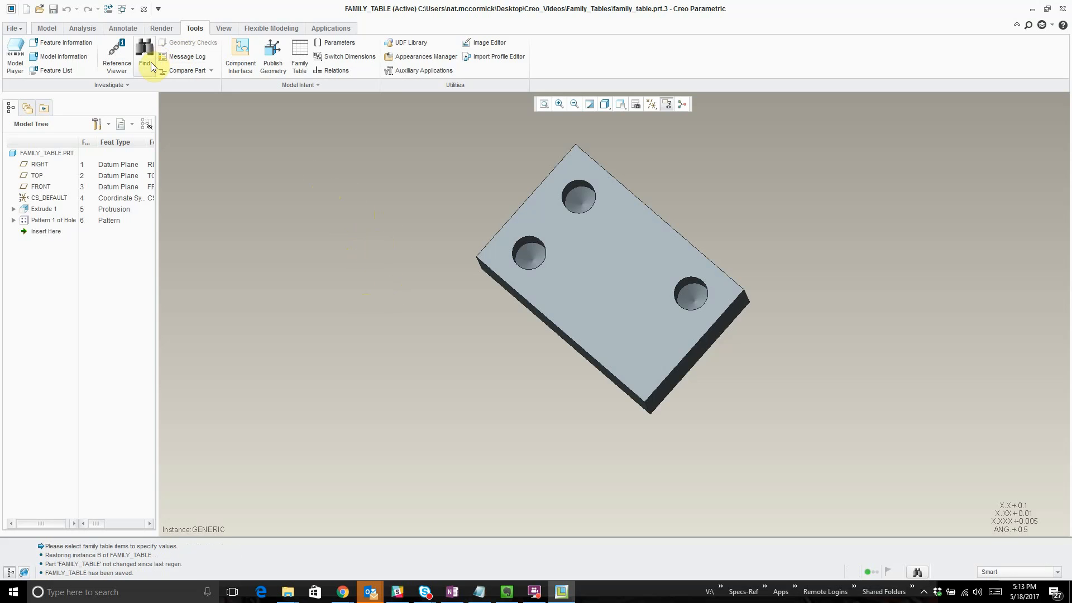
pyautogui.click(381, 255)
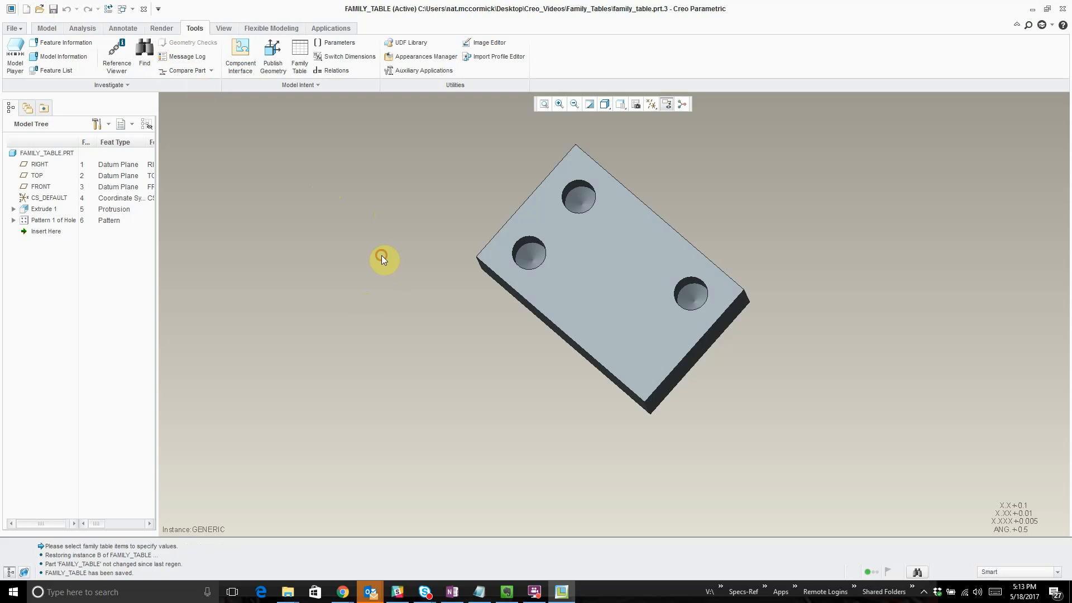
pyautogui.hotkey('ctrl', 'd')
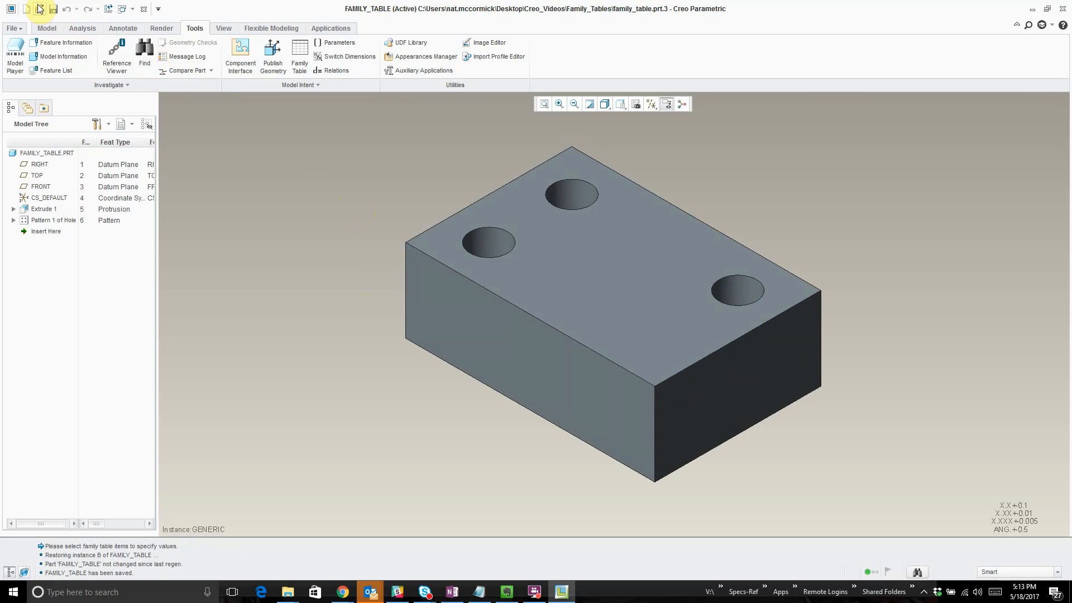
# - Open the drawing family_table.drw and place a 2x2 table in the empty area beside the model view
pyautogui.click(40, 8)
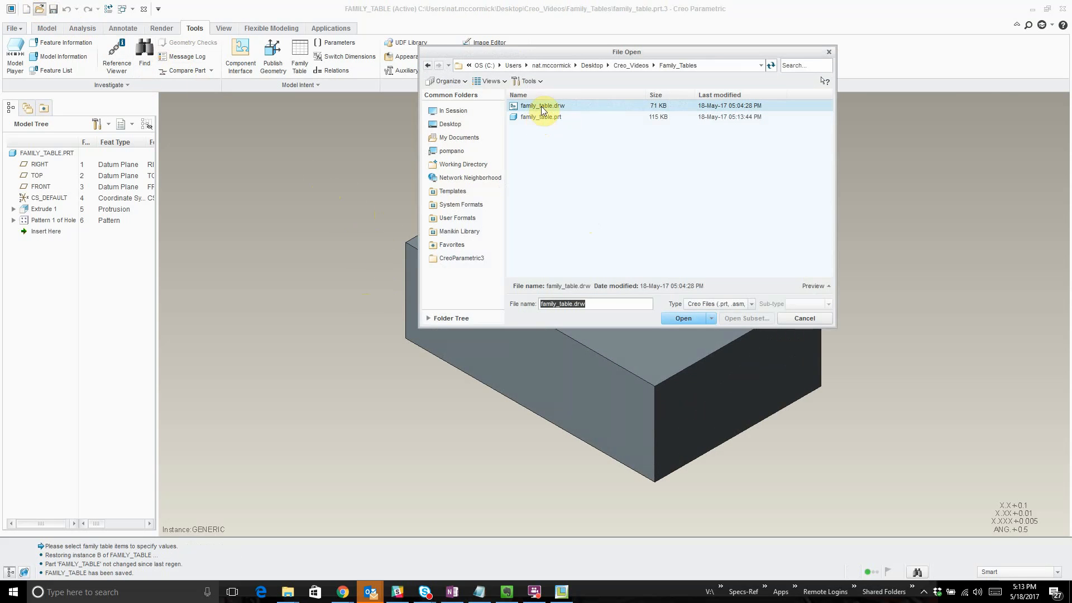
pyautogui.doubleClick(542, 106)
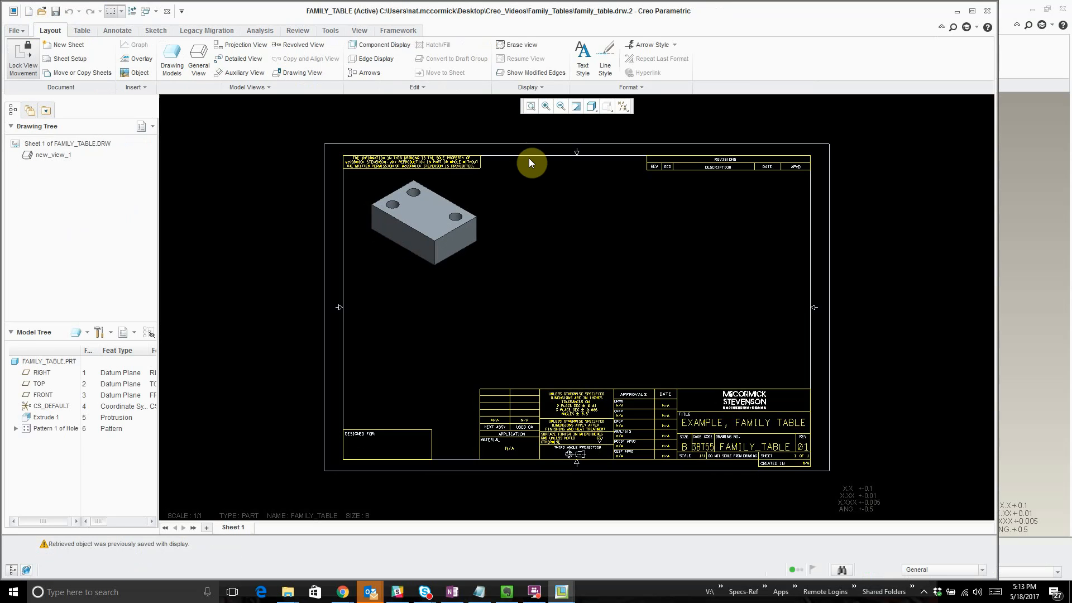
pyautogui.click(82, 30)
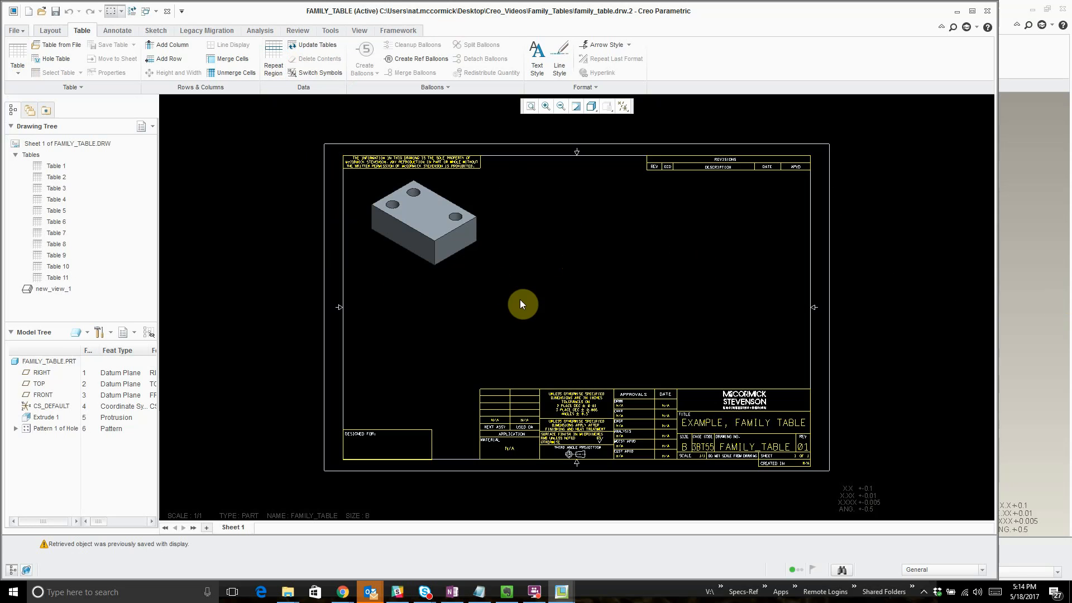
pyautogui.click(15, 71)
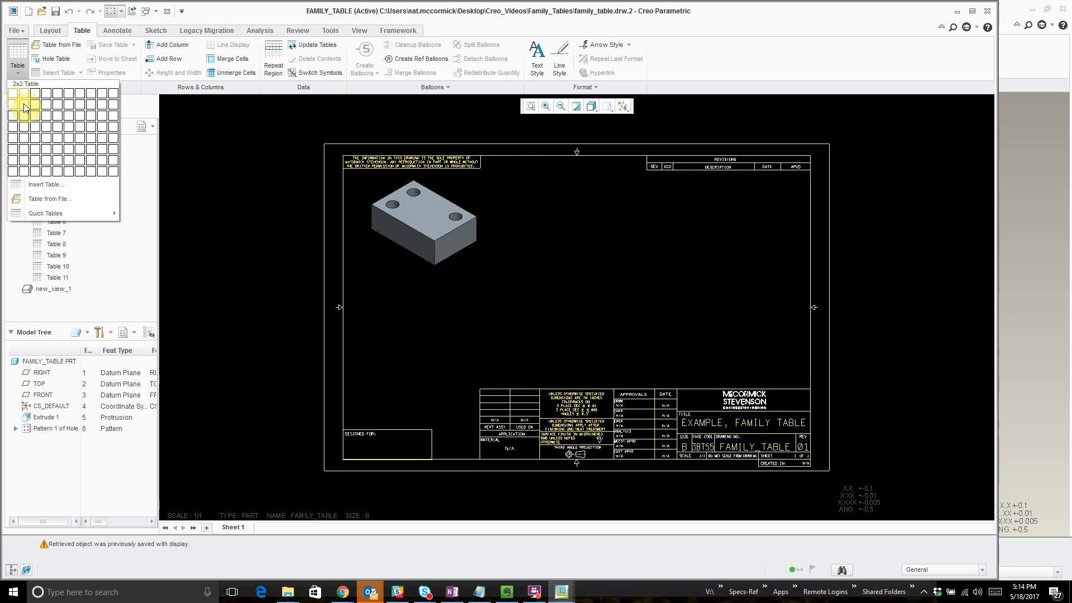
pyautogui.click(24, 108)
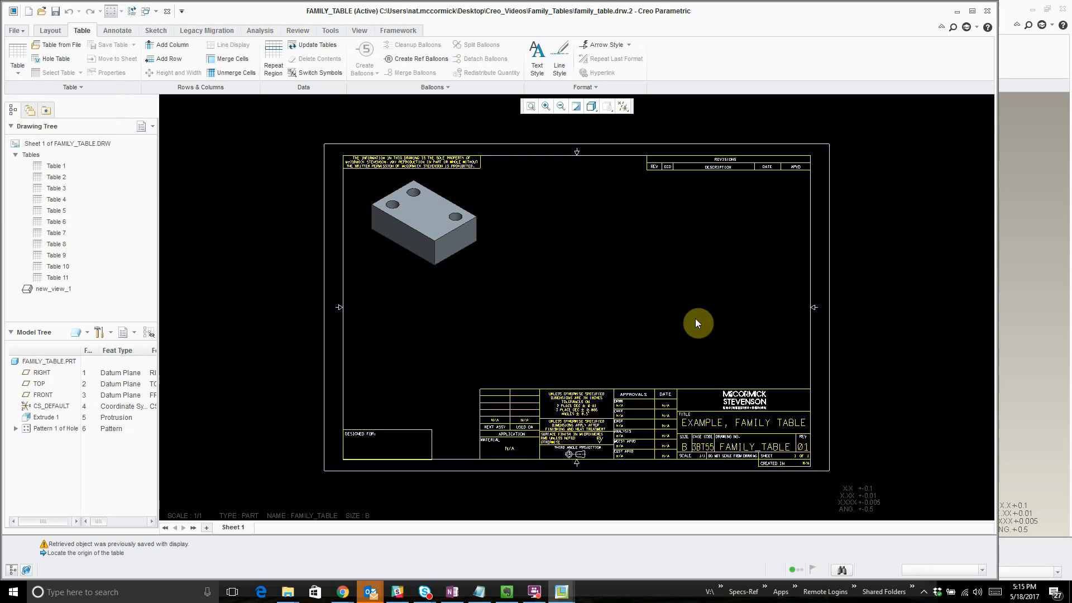
pyautogui.click(559, 241)
pyautogui.scroll(-5, 722, 279)
pyautogui.click(728, 292)
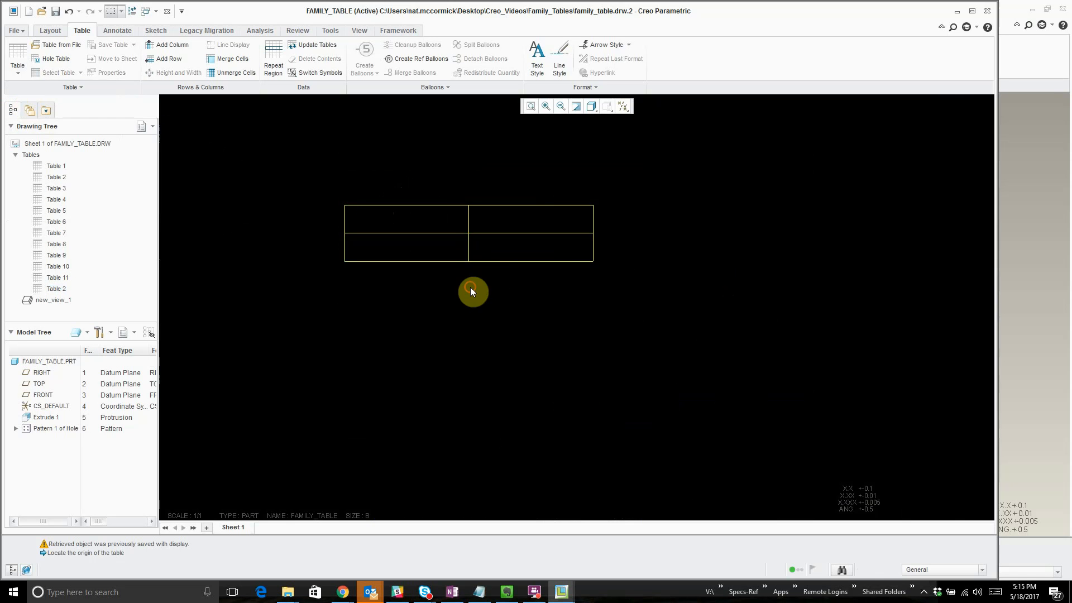
# - Add a simple repeat region spanning both cells of the new table's lower row and switch the table symbols
pyautogui.click(279, 53)
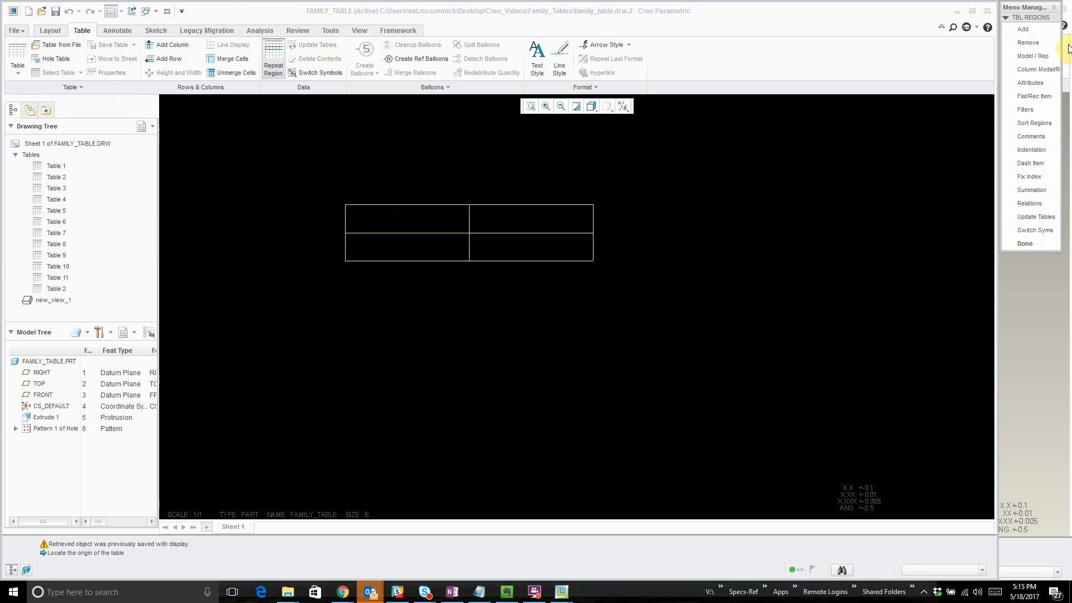
pyautogui.click(1043, 30)
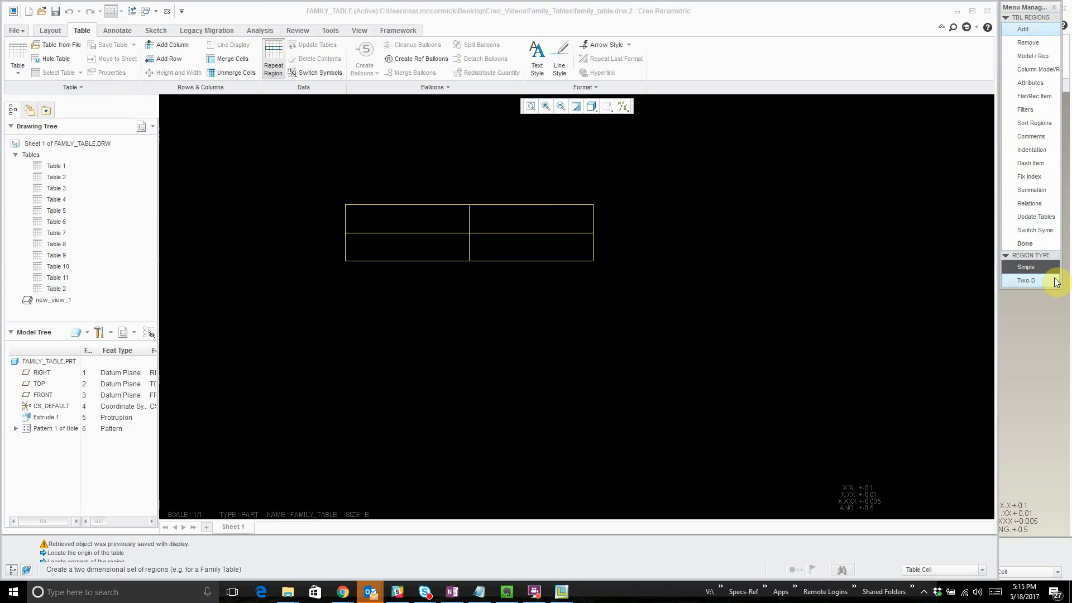
pyautogui.click(1049, 271)
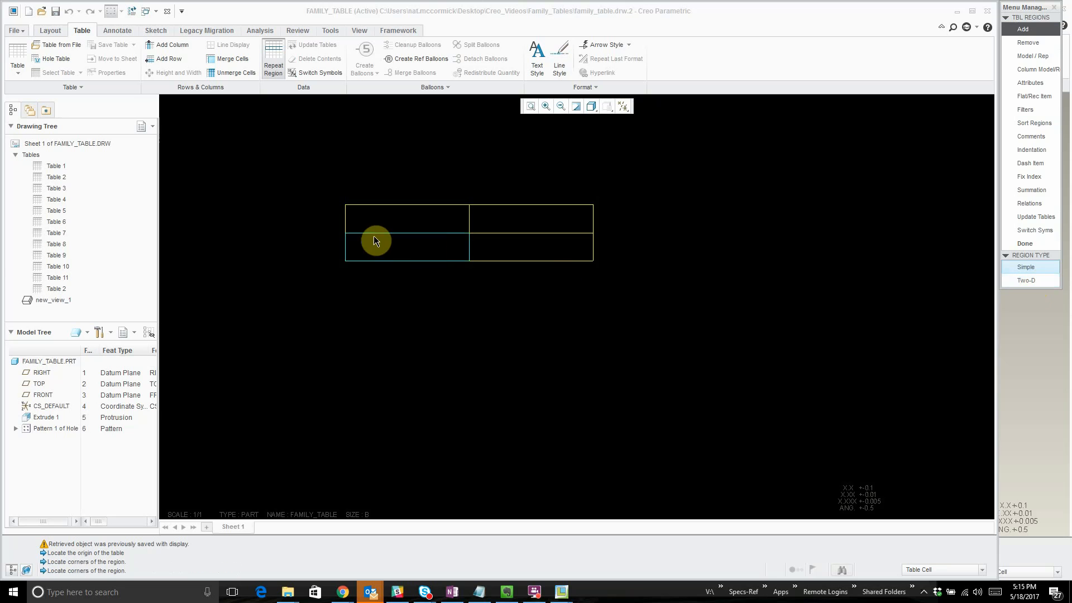
pyautogui.click(357, 245)
pyautogui.click(578, 258)
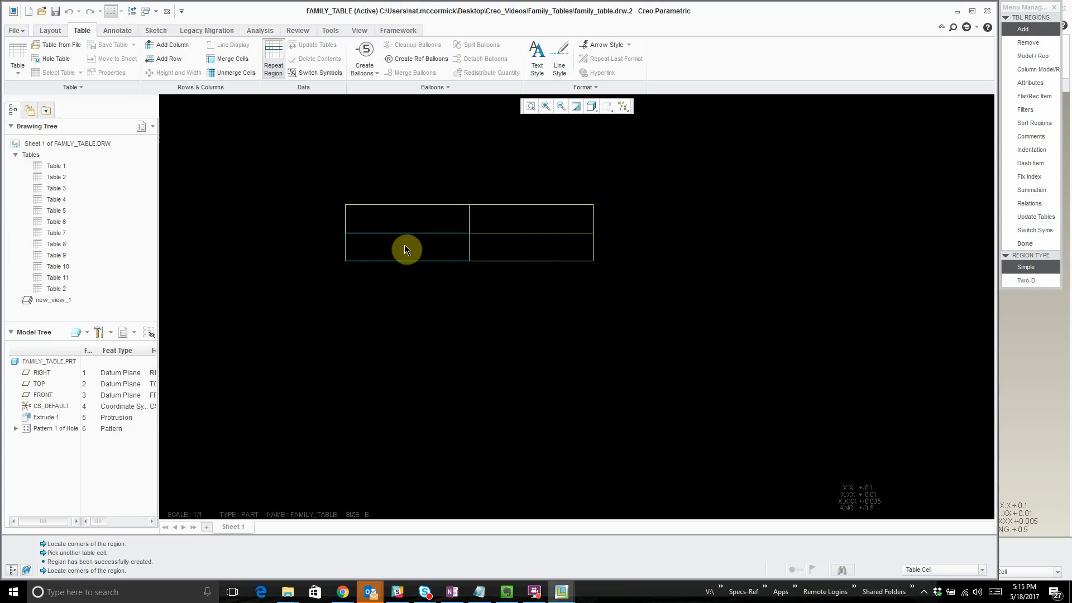
pyautogui.click(358, 242)
pyautogui.click(1044, 230)
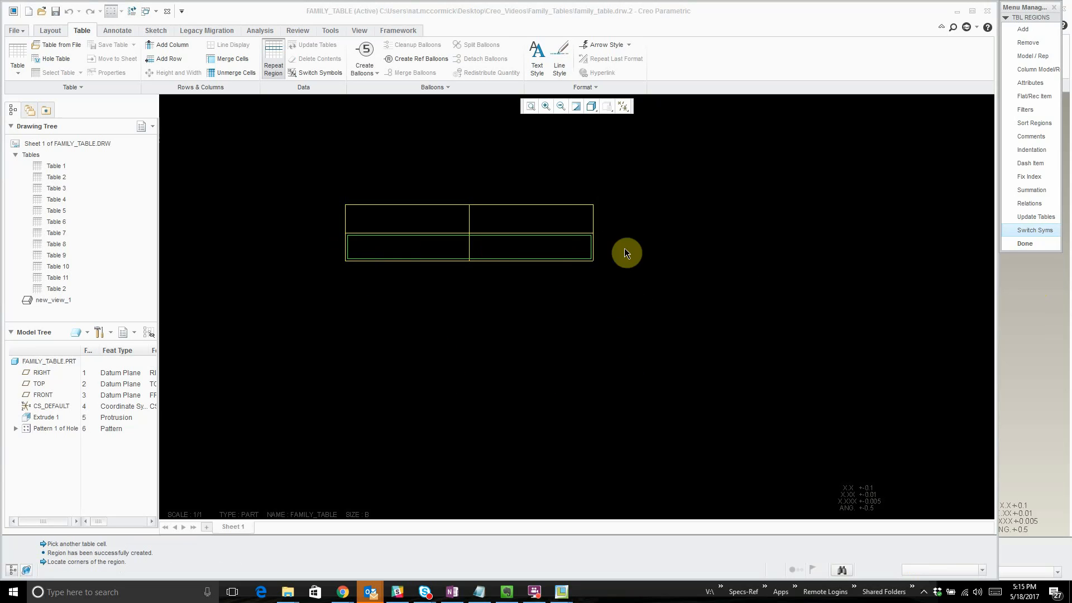
# - Add a second simple repeat region covering only the lower-right cell, nested inside the lower-row region
pyautogui.click(1035, 35)
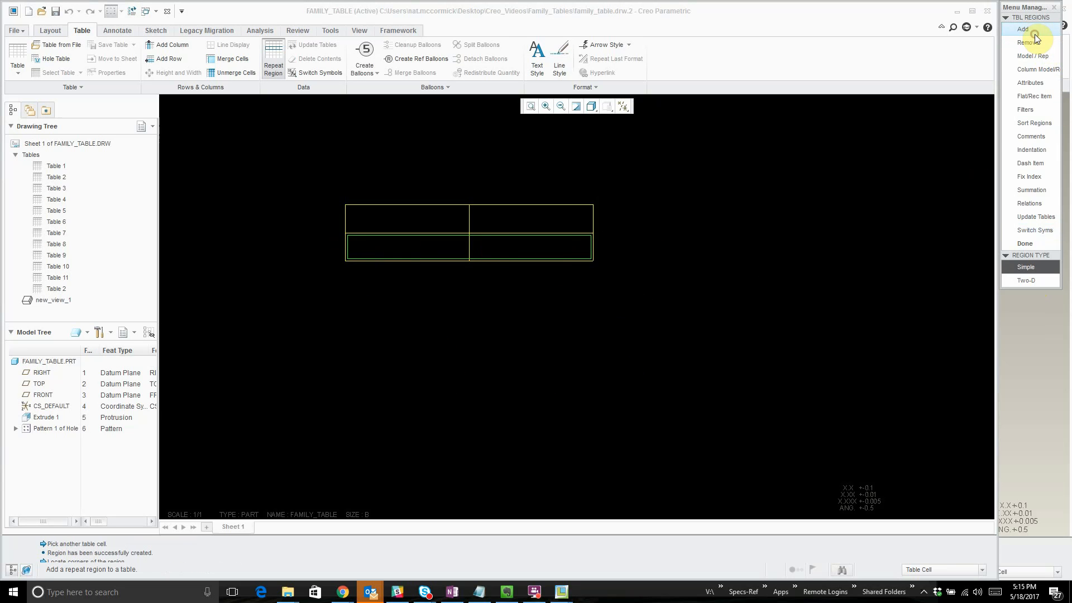
pyautogui.click(1030, 264)
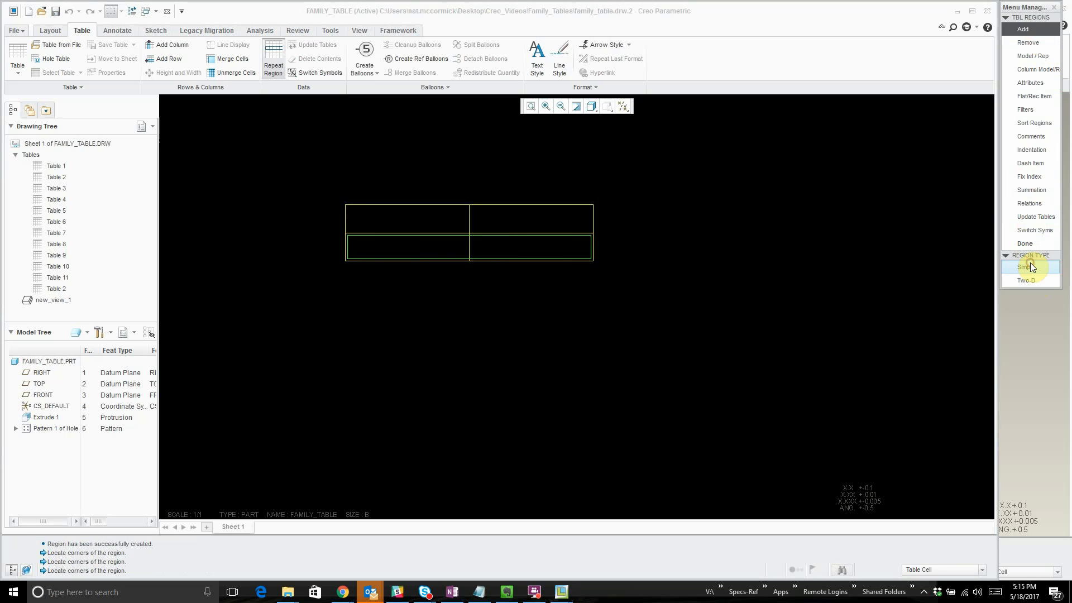
pyautogui.click(489, 245)
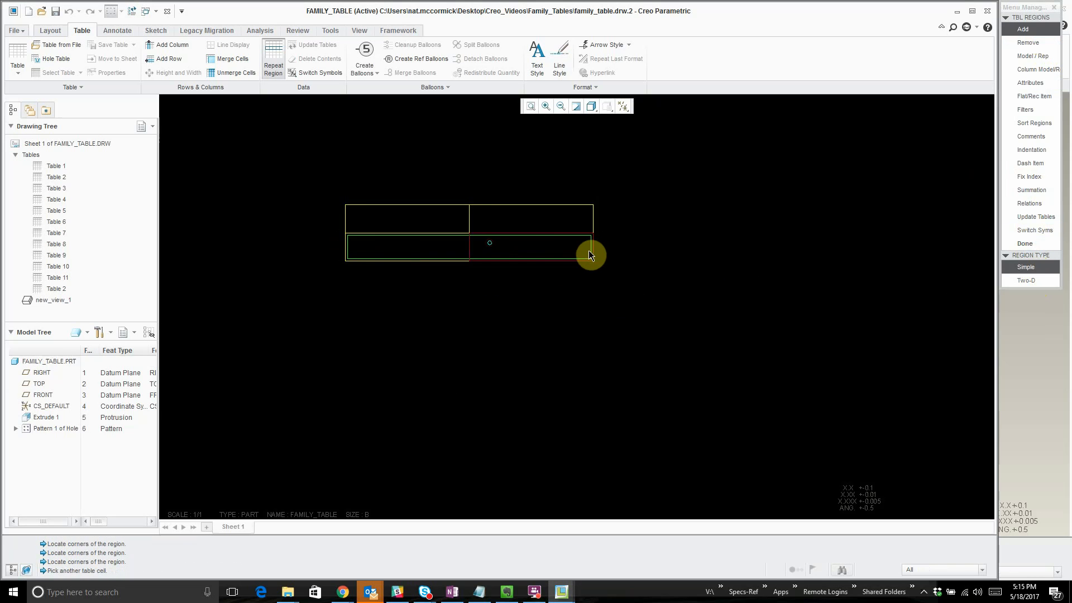
pyautogui.click(588, 250)
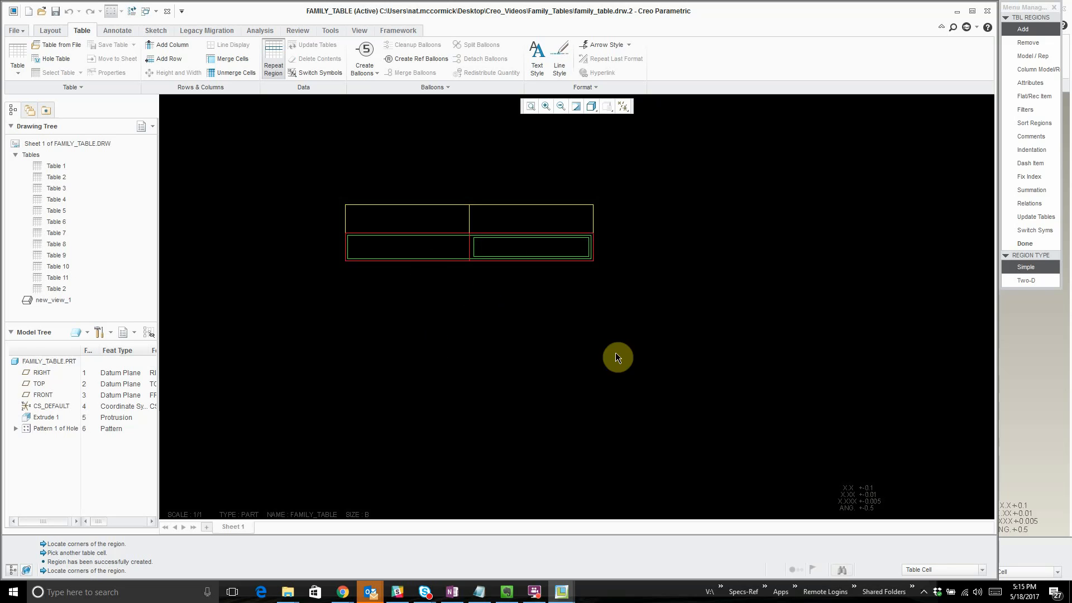
pyautogui.click(781, 250)
pyautogui.scroll(2, 735, 291)
pyautogui.scroll(-2, 664, 284)
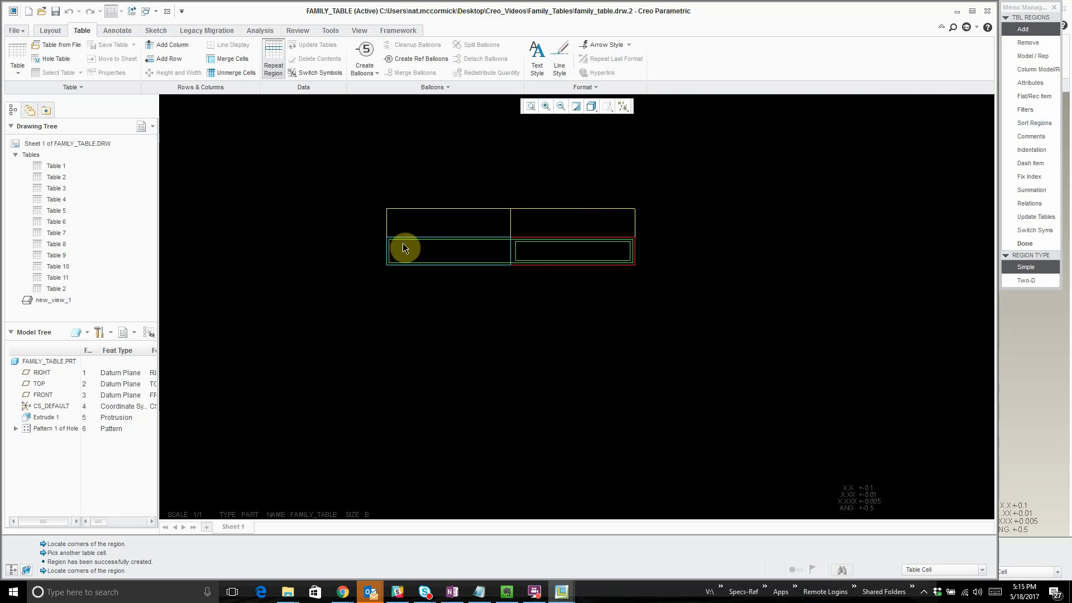
pyautogui.click(395, 255)
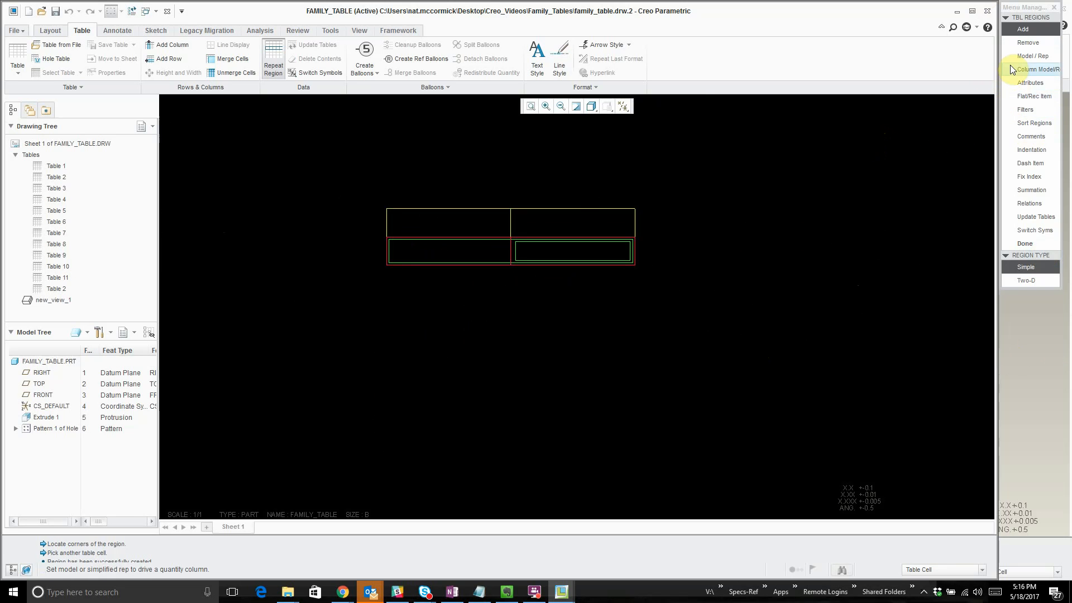
# - Assign the generic of family_table.prt as the lower-row repeat region's model, finish the region setup, and switch the table symbols
pyautogui.click(1029, 56)
pyautogui.scroll(3, 648, 299)
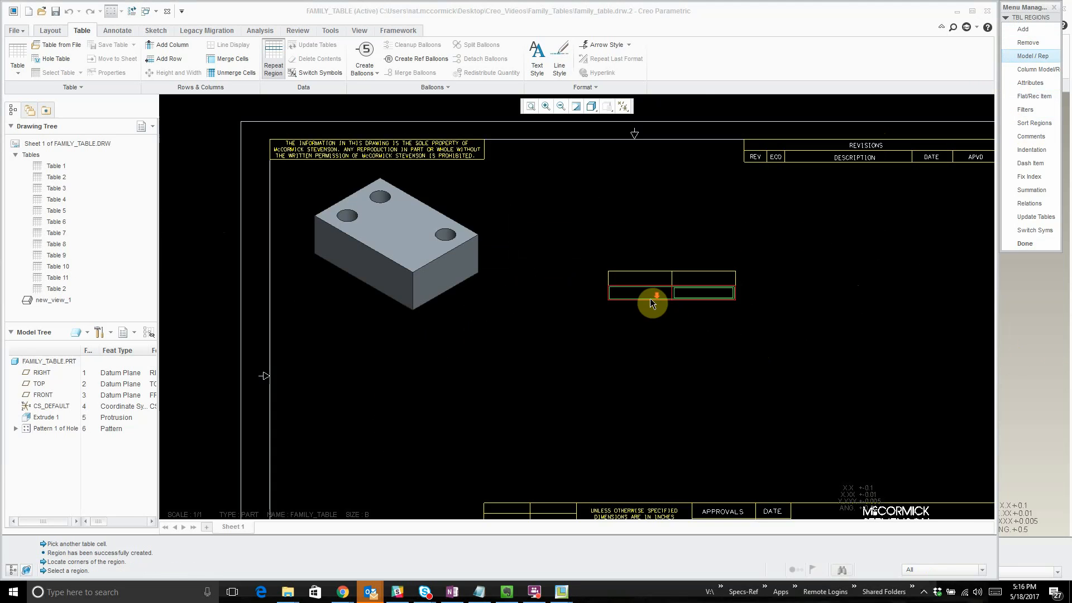
pyautogui.scroll(-8, 641, 297)
pyautogui.click(590, 281)
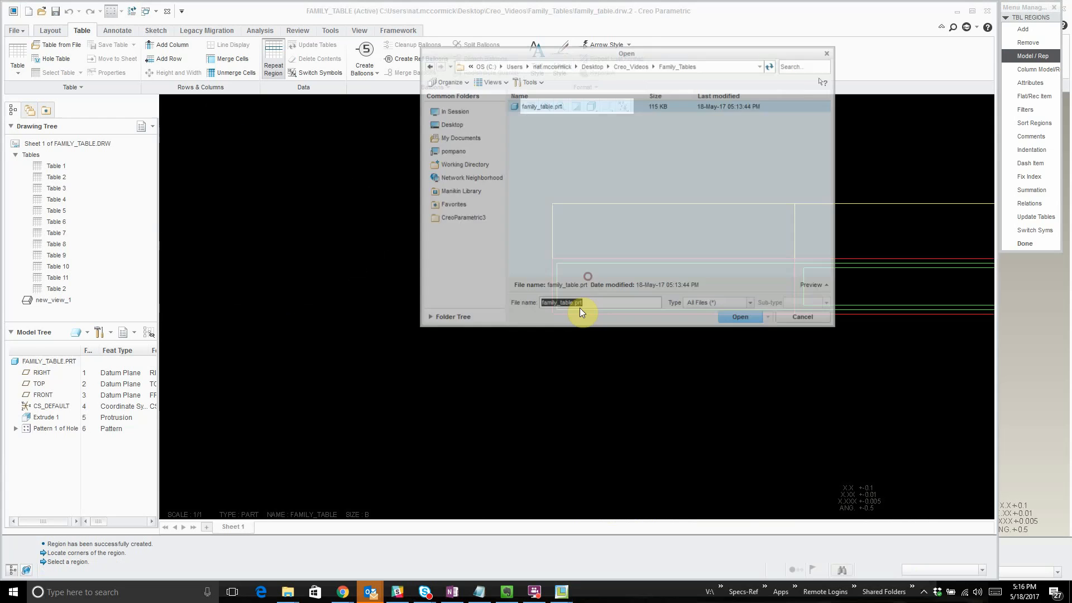
pyautogui.click(548, 107)
pyautogui.click(549, 107)
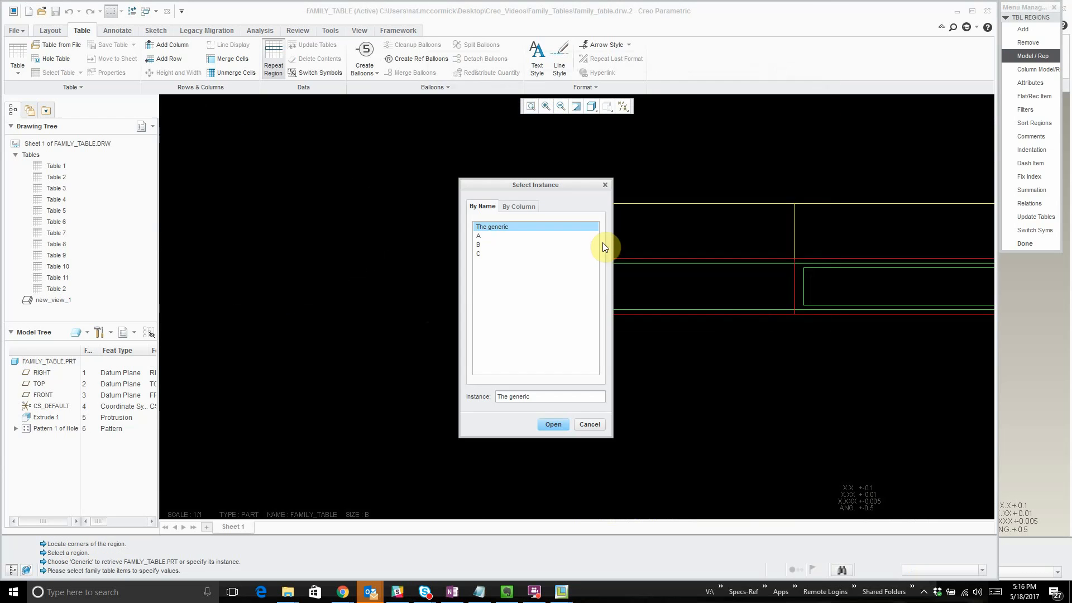
pyautogui.doubleClick(520, 223)
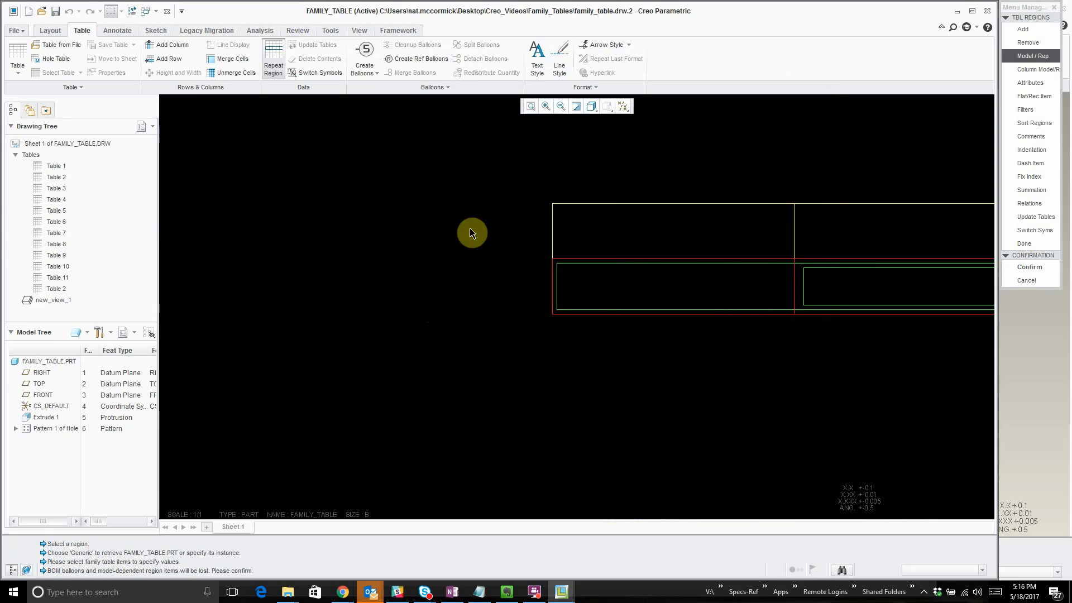
pyautogui.scroll(3, 471, 232)
pyautogui.click(1029, 267)
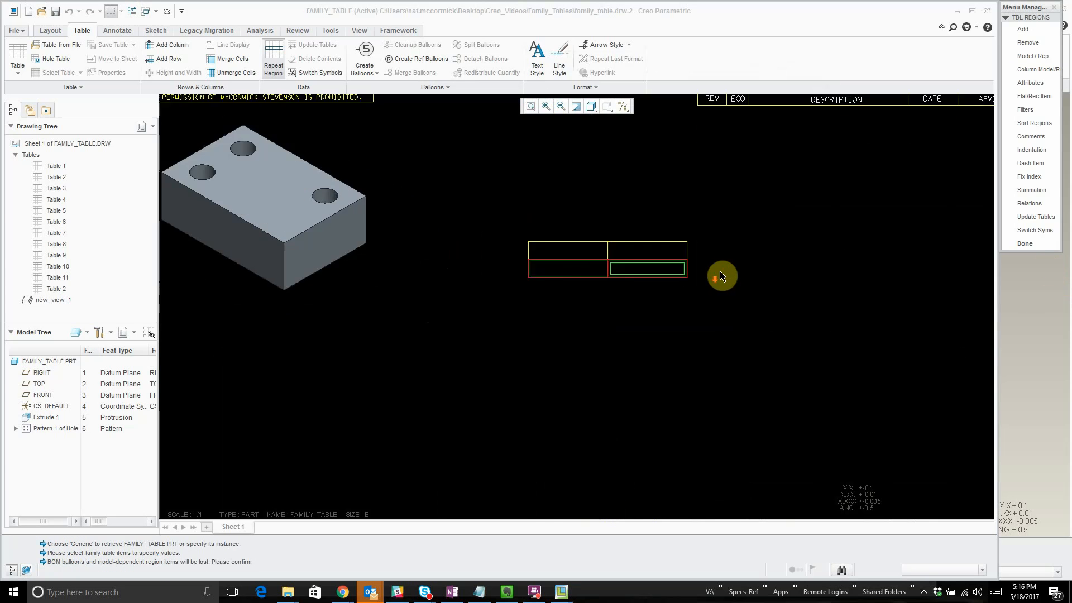
pyautogui.click(1026, 244)
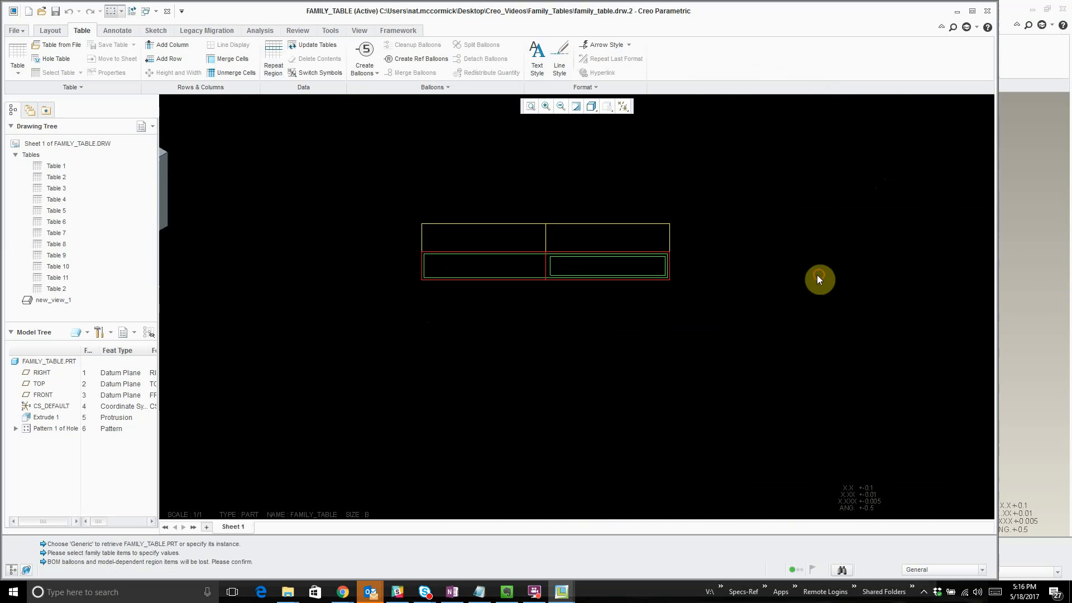
pyautogui.click(273, 65)
pyautogui.click(303, 72)
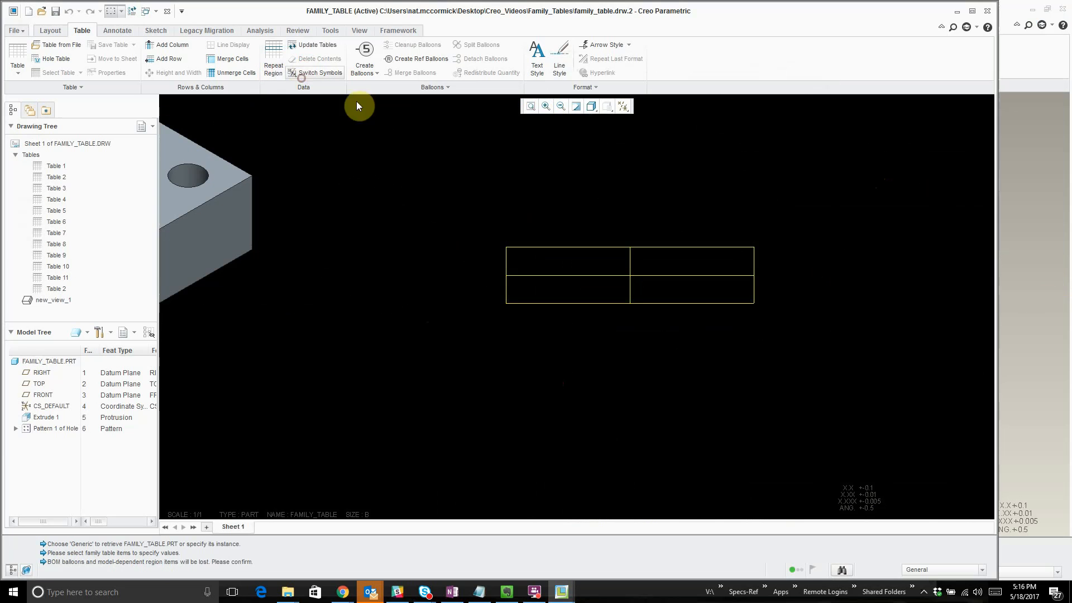
# - Assign the report symbol fam.inst.name to the lower-left cell of the new table
pyautogui.click(860, 274)
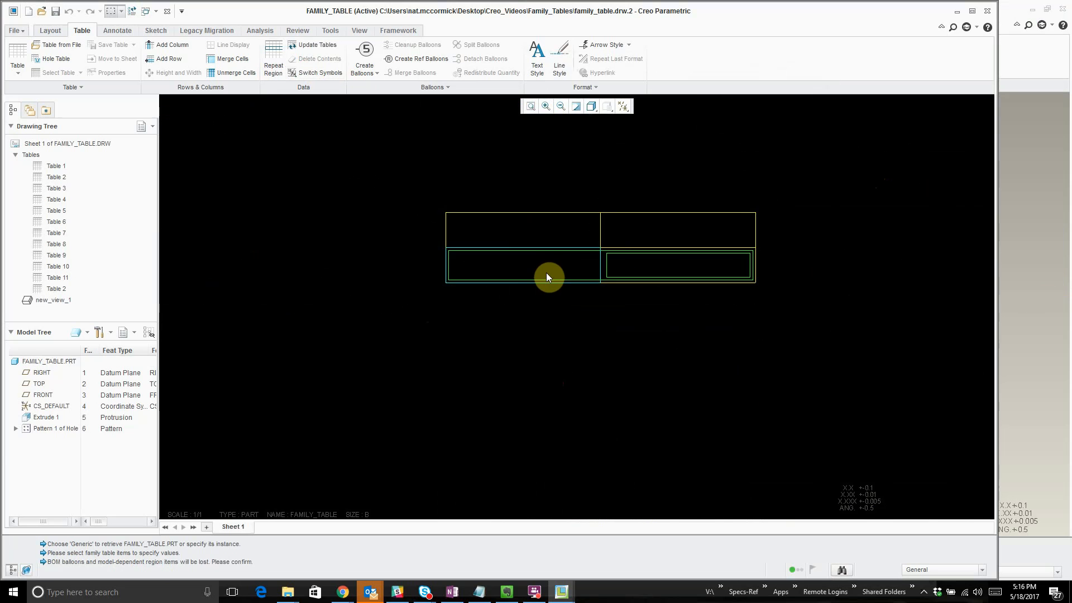
pyautogui.click(547, 276)
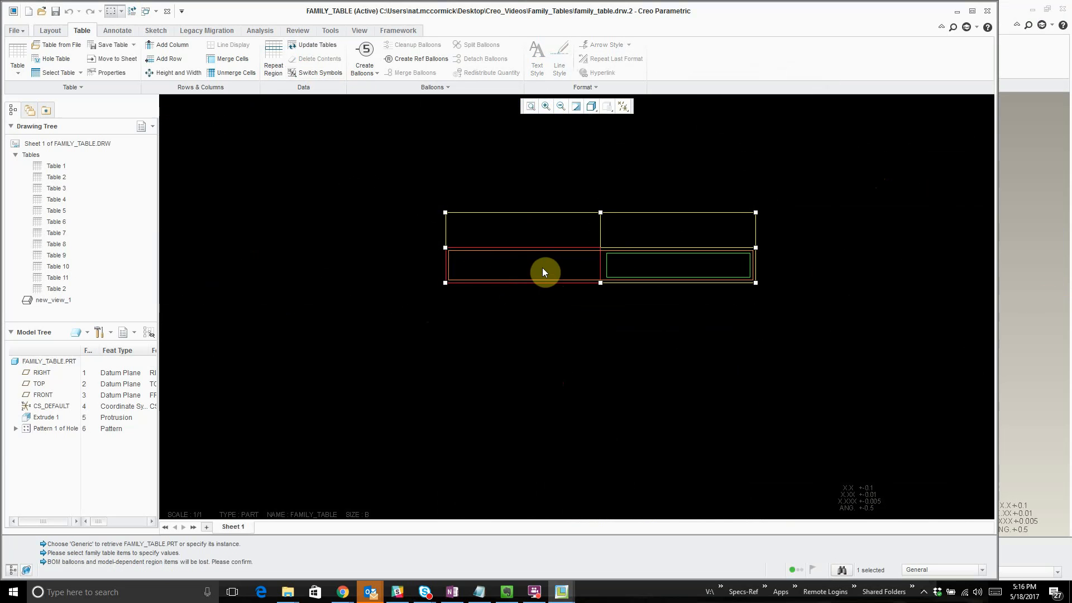
pyautogui.doubleClick(533, 273)
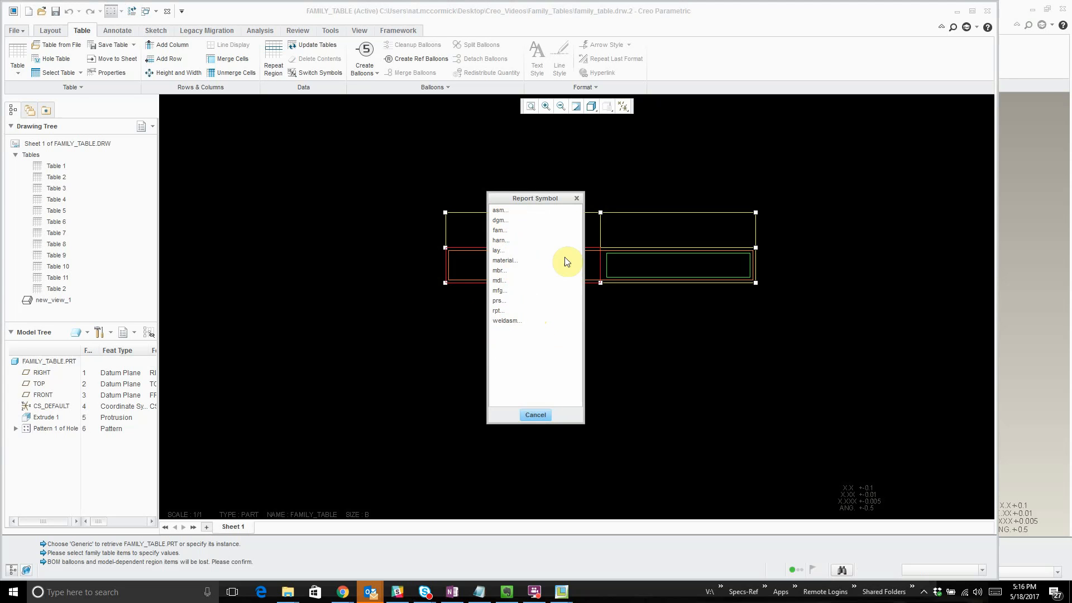
pyautogui.click(497, 231)
pyautogui.click(495, 220)
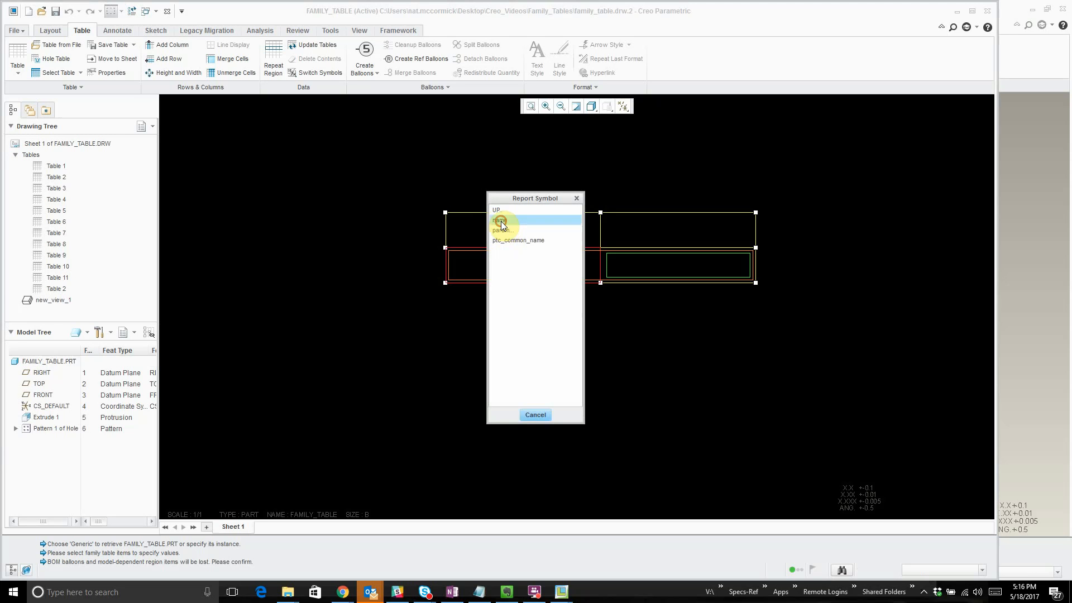
pyautogui.click(497, 222)
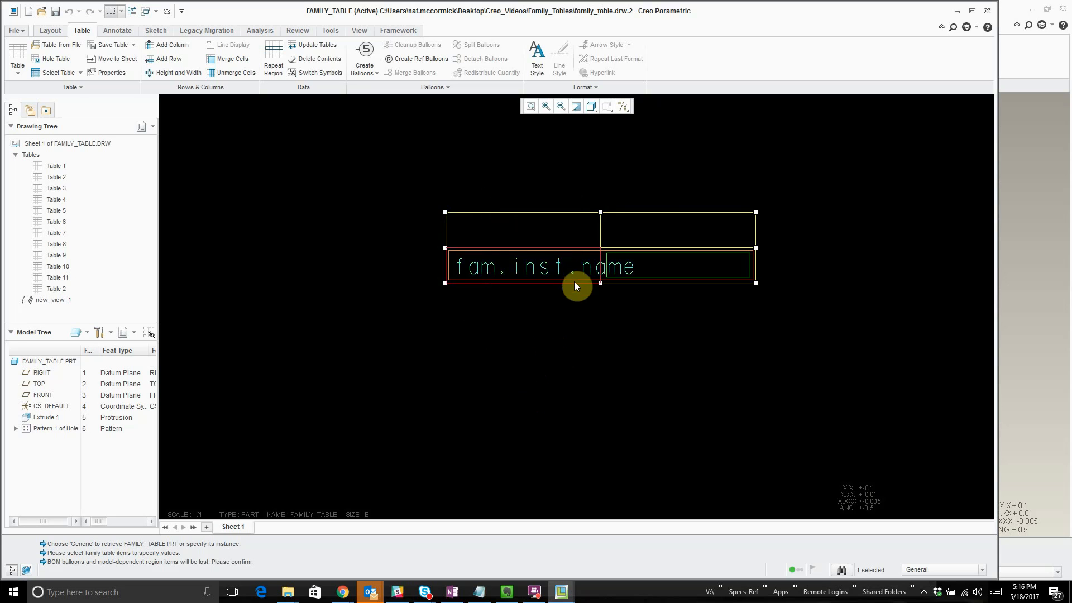
pyautogui.click(648, 381)
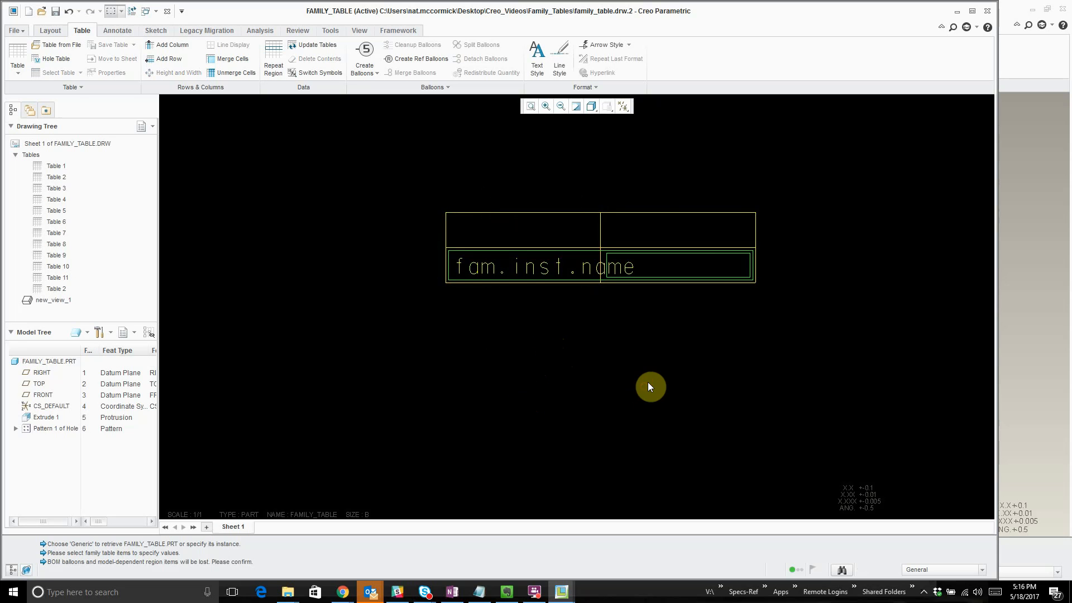
# - Assign the report symbol fam.inst.param.value to the lower-right cell and switch the table symbols to show the values
pyautogui.doubleClick(711, 272)
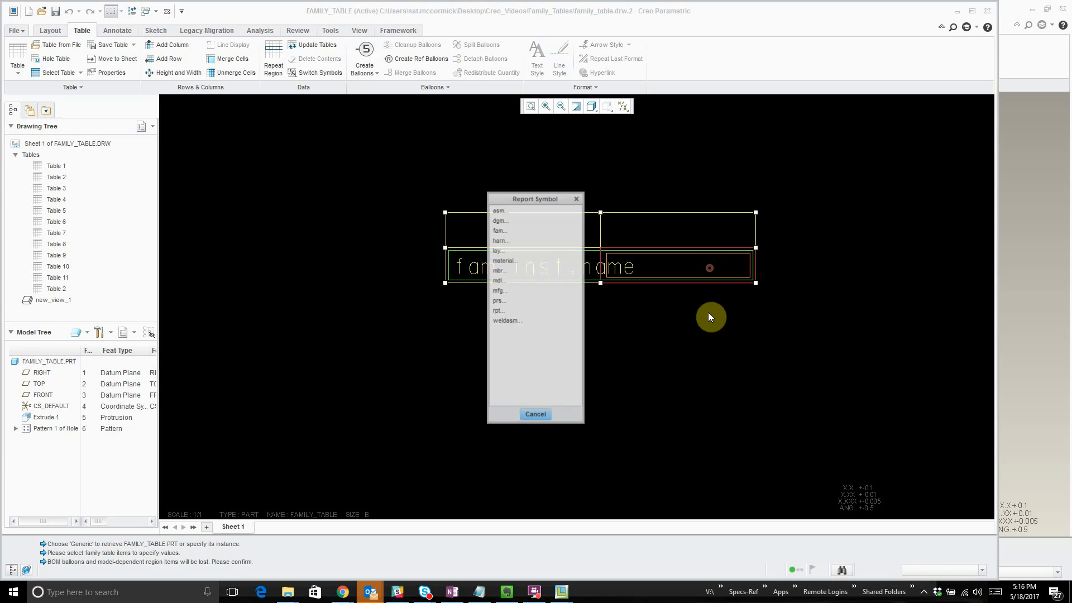
pyautogui.click(500, 232)
pyautogui.click(498, 212)
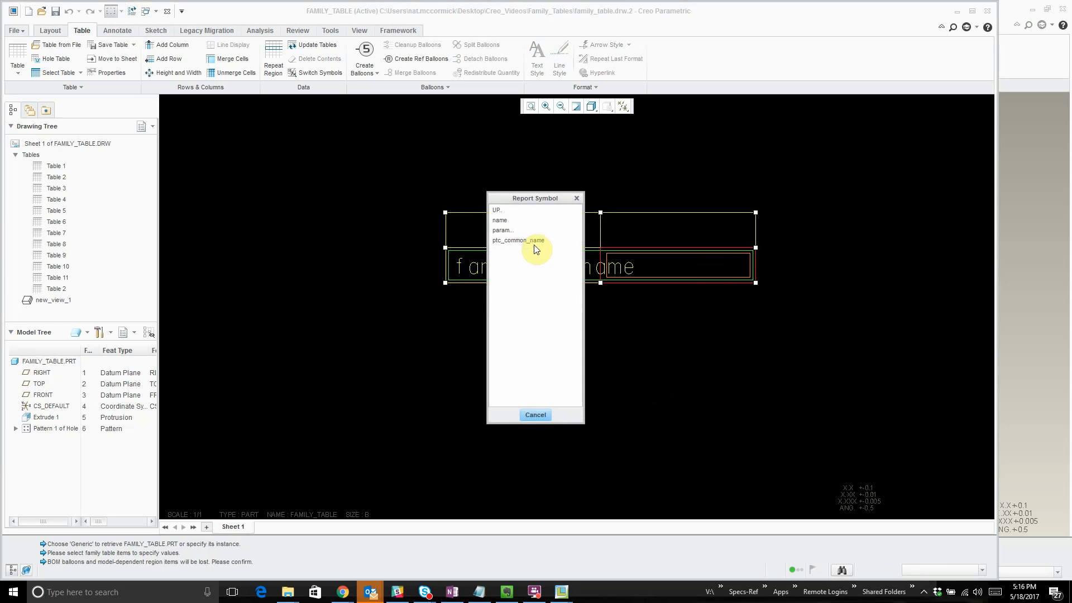
pyautogui.click(504, 230)
pyautogui.click(500, 251)
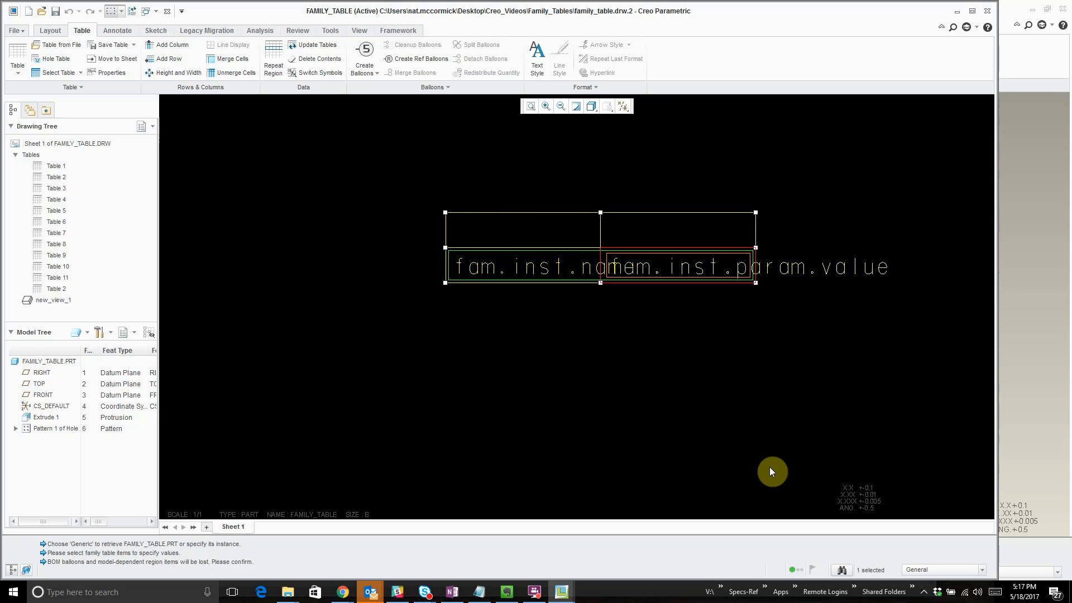
pyautogui.click(716, 417)
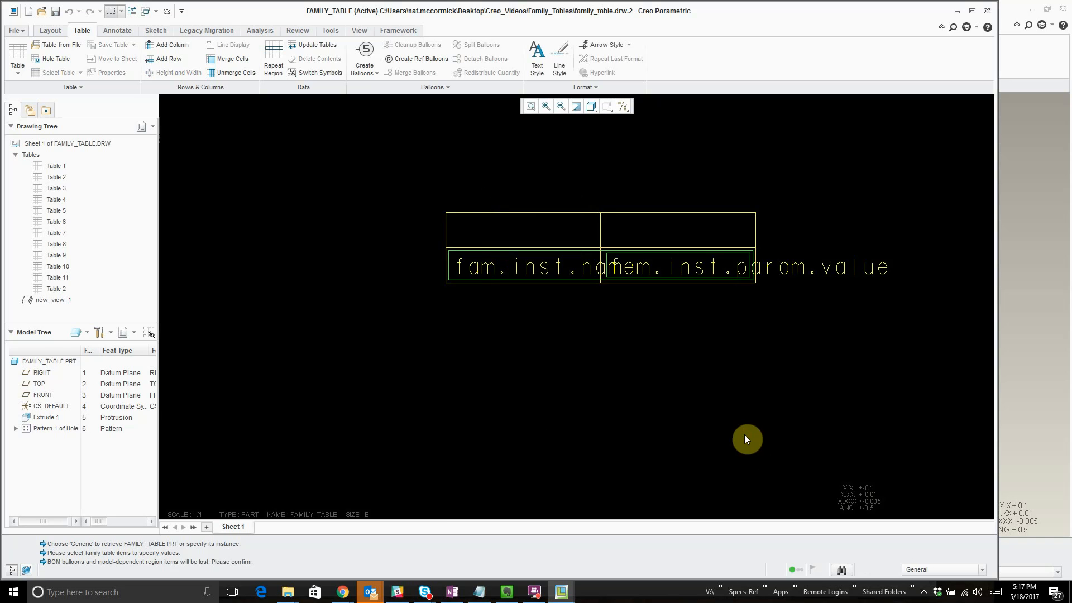
pyautogui.click(304, 72)
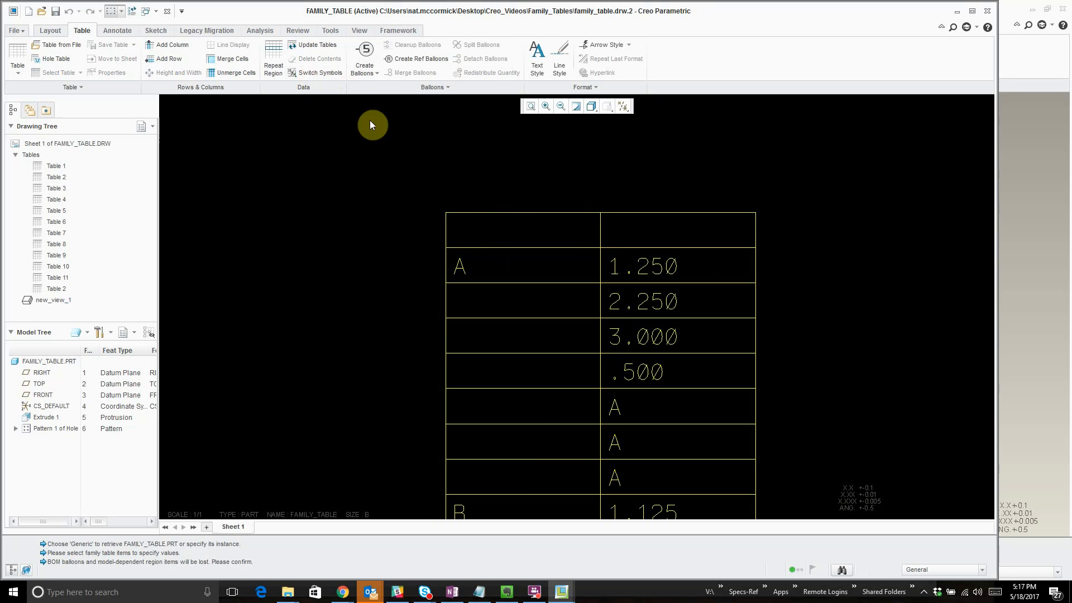
# - Move the expanded table up on the sheet so that it clears the title block
pyautogui.scroll(-5, 471, 217)
pyautogui.scroll(2, 585, 376)
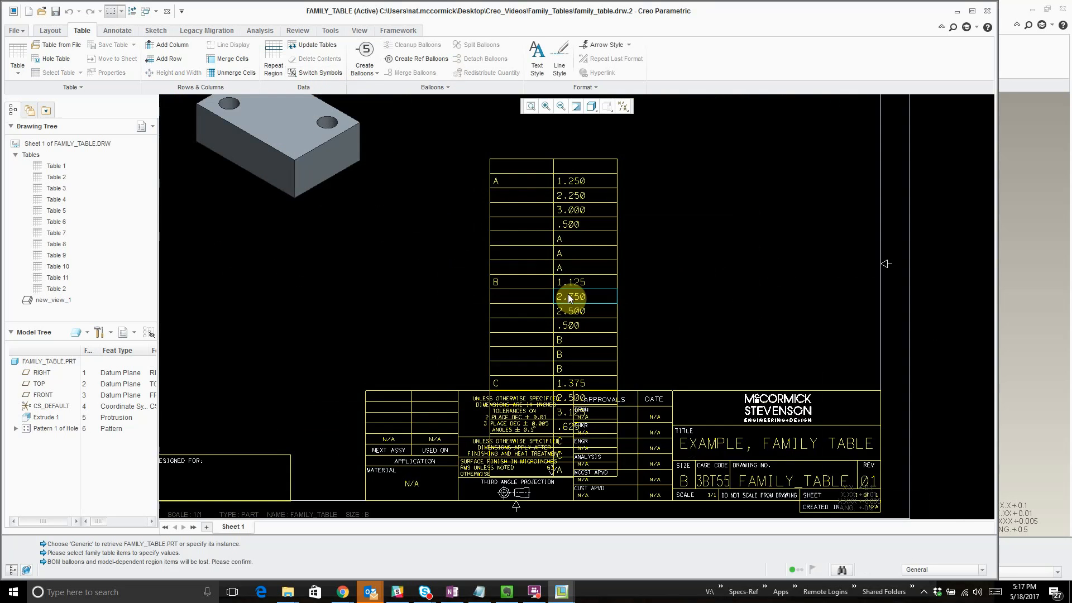
pyautogui.scroll(-2, 568, 295)
pyautogui.scroll(3, 524, 211)
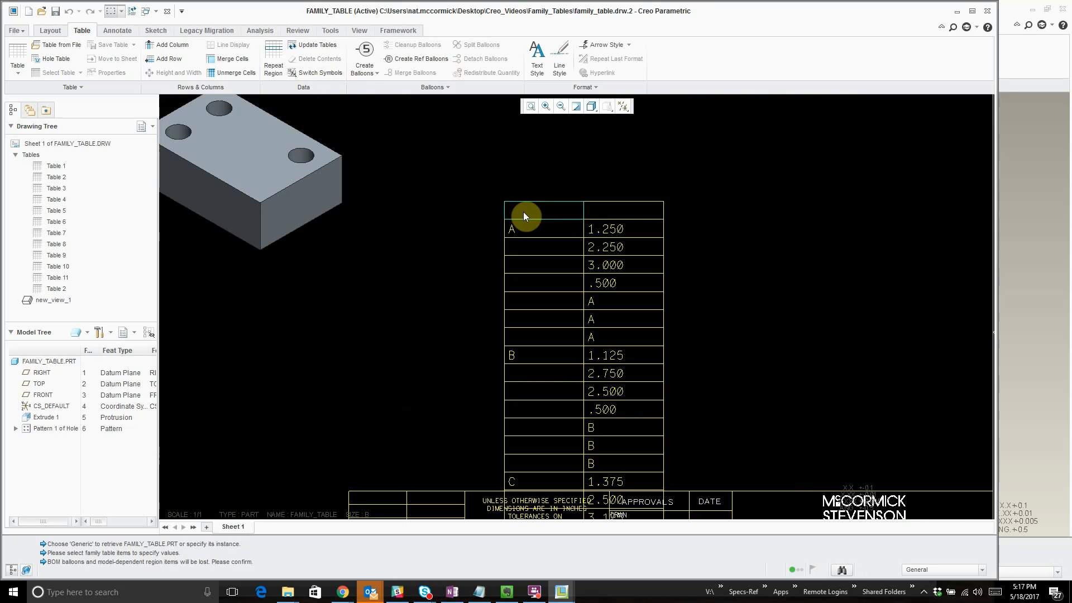
pyautogui.click(524, 212)
pyautogui.scroll(-4, 509, 209)
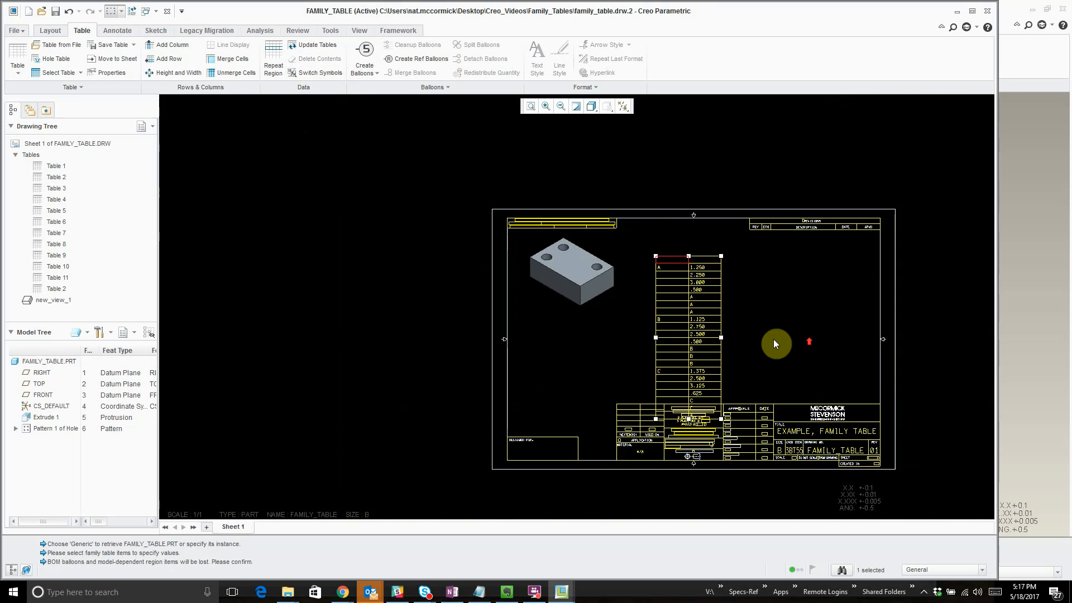
pyautogui.scroll(2, 748, 329)
pyautogui.moveTo(605, 216); pyautogui.dragTo(589, 167)
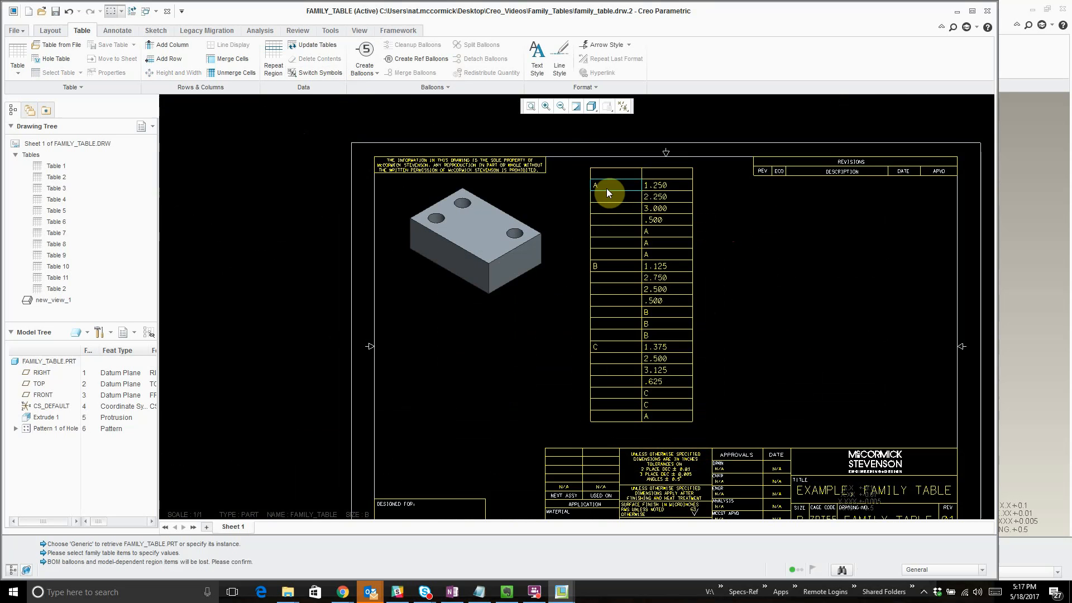
pyautogui.click(657, 186)
pyautogui.click(668, 197)
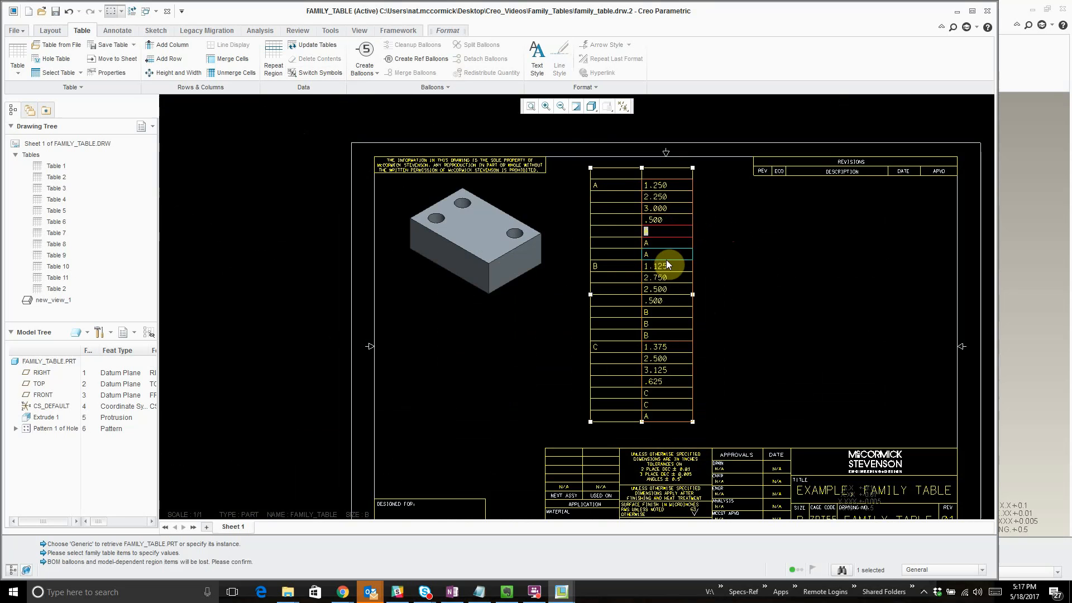
pyautogui.click(774, 251)
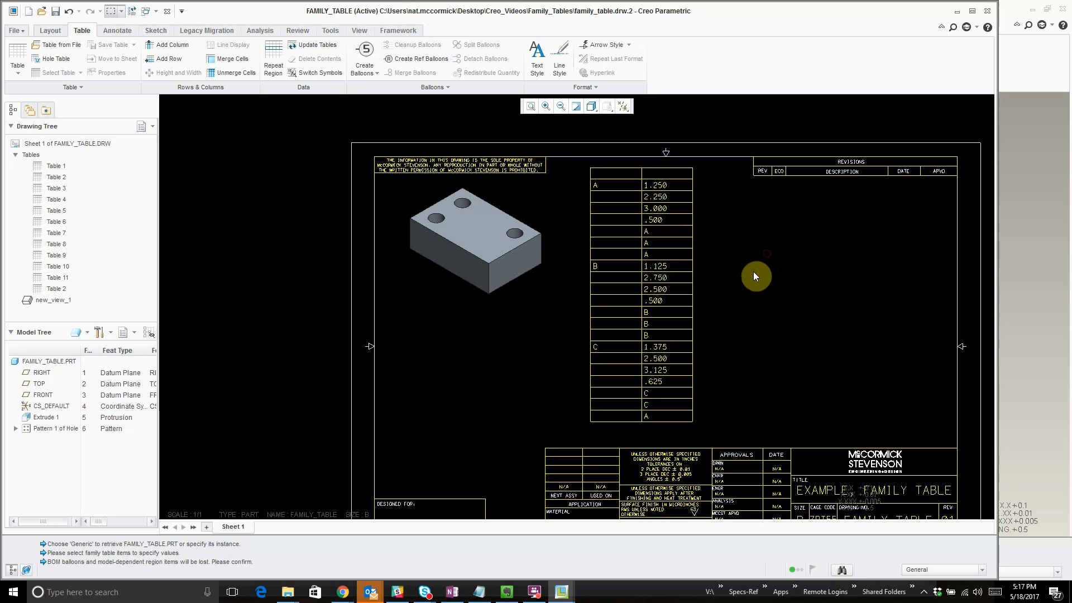
# - Start the repeat region setup and open filter syntax.txt from the Family_Tables folder inside Creo_Videos
pyautogui.click(273, 59)
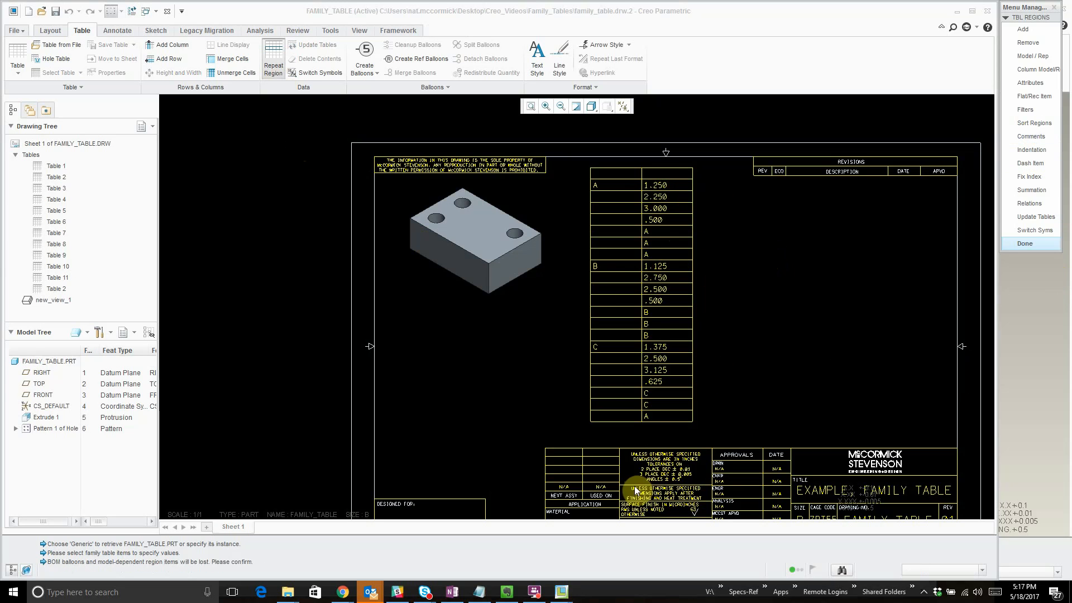
pyautogui.click(289, 593)
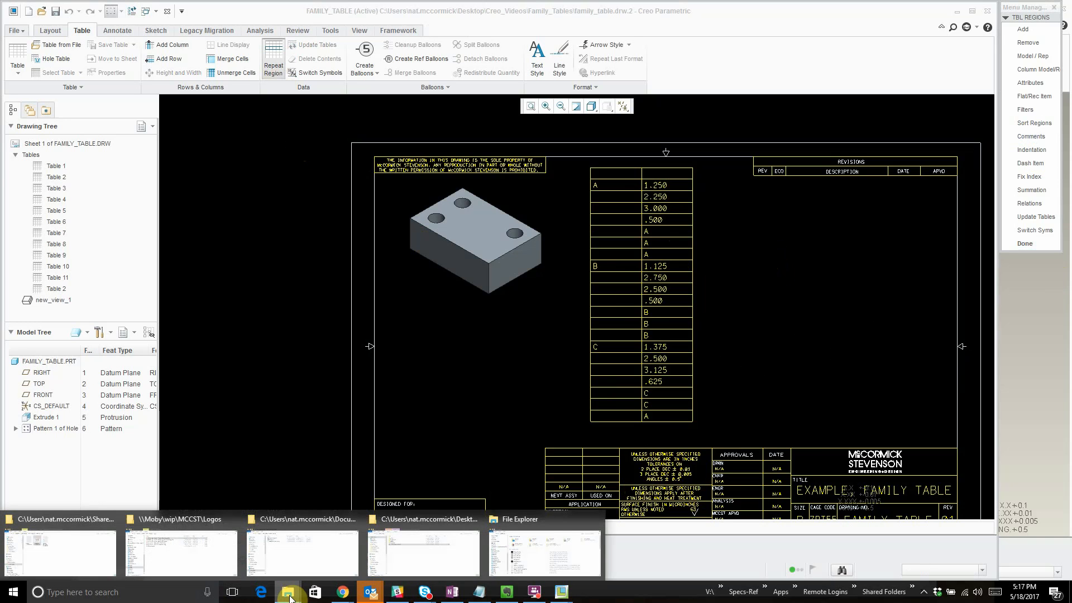
pyautogui.click(419, 566)
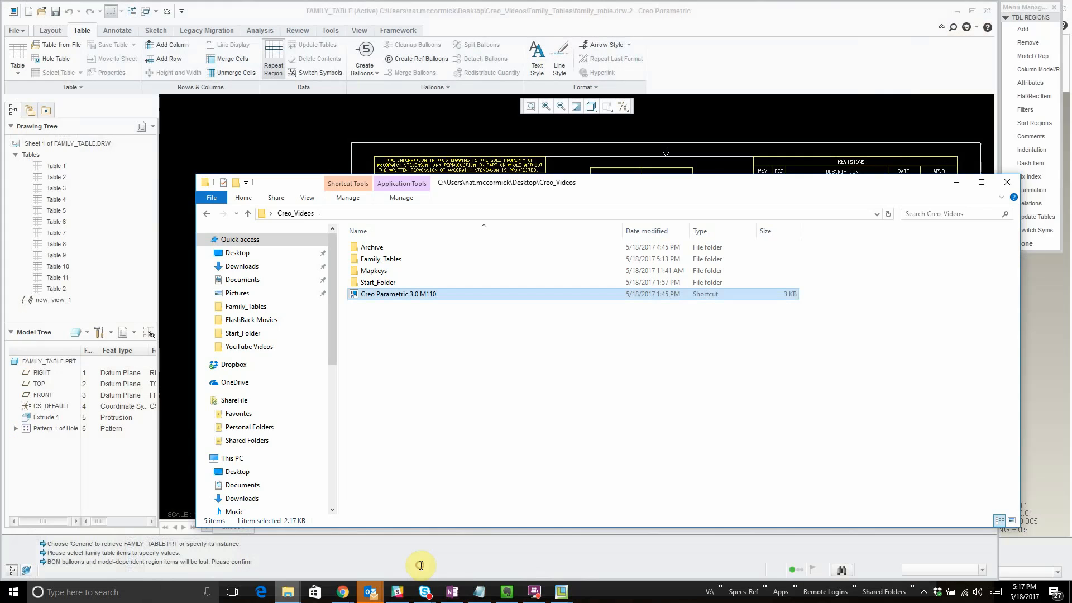
pyautogui.doubleClick(388, 260)
pyautogui.doubleClick(386, 318)
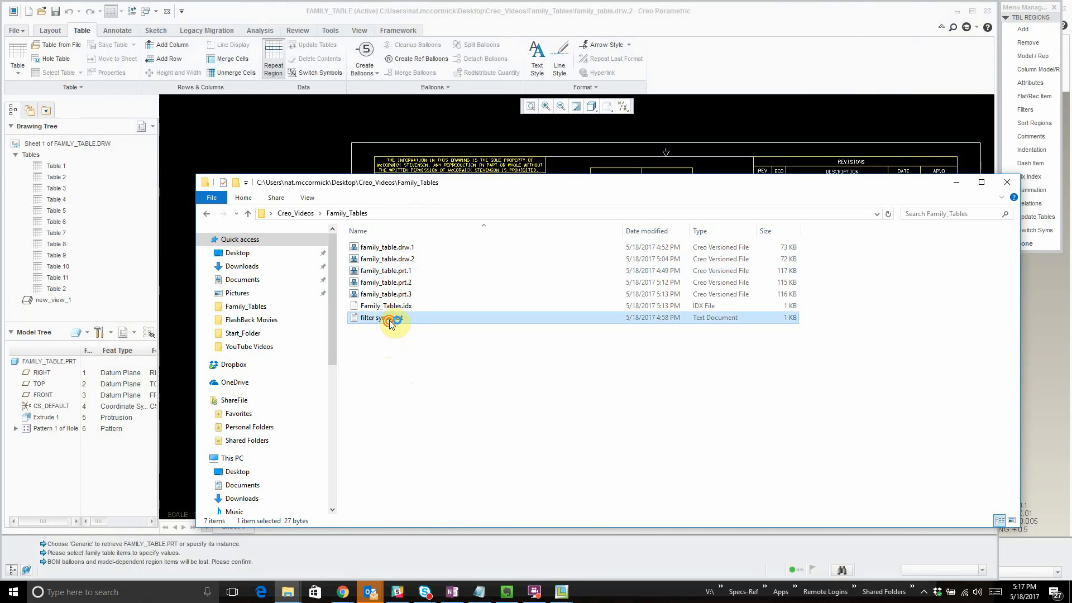
# - Copy the filter line "&fam.inst.param.name == zzz" from the text file, save and close it, and return to the Creo Parametric drawing
pyautogui.moveTo(282, 98); pyautogui.dragTo(117, 93)
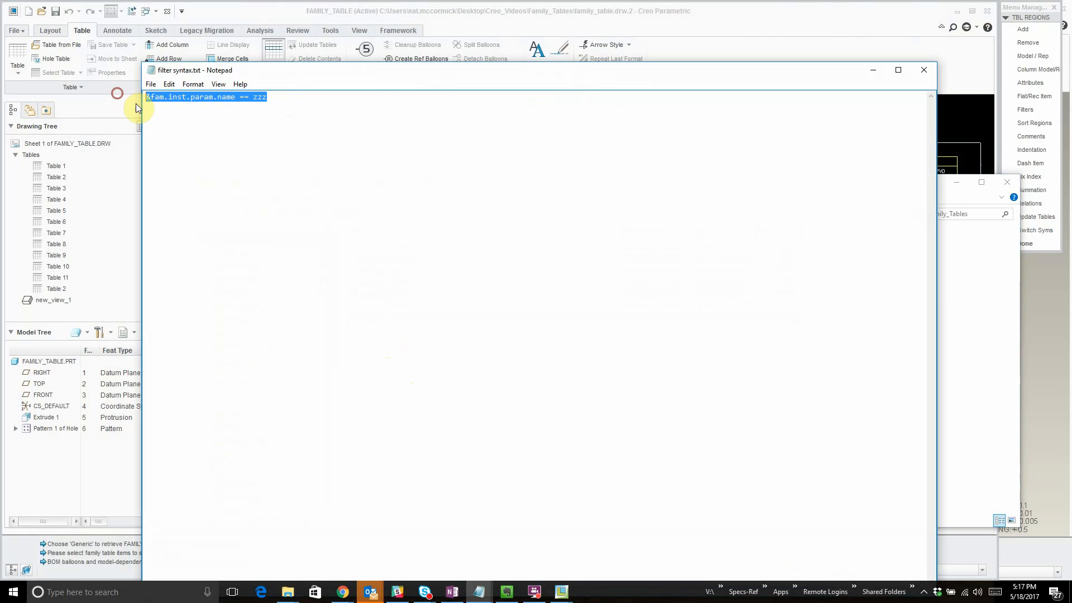
pyautogui.click(234, 132)
pyautogui.moveTo(288, 101); pyautogui.dragTo(39, 43)
pyautogui.click(148, 96)
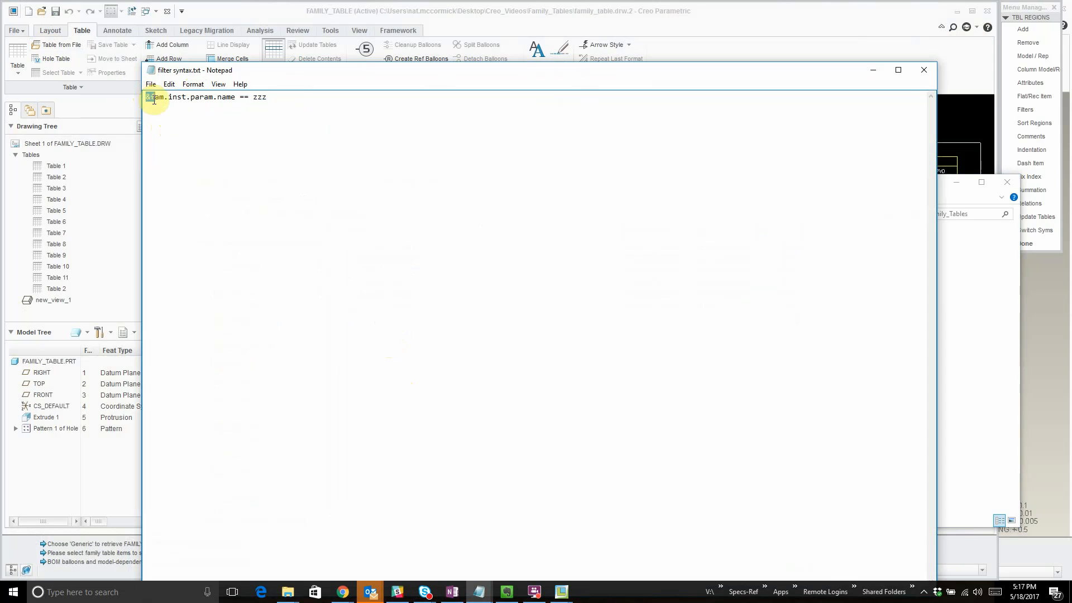
pyautogui.moveTo(154, 100); pyautogui.dragTo(235, 116)
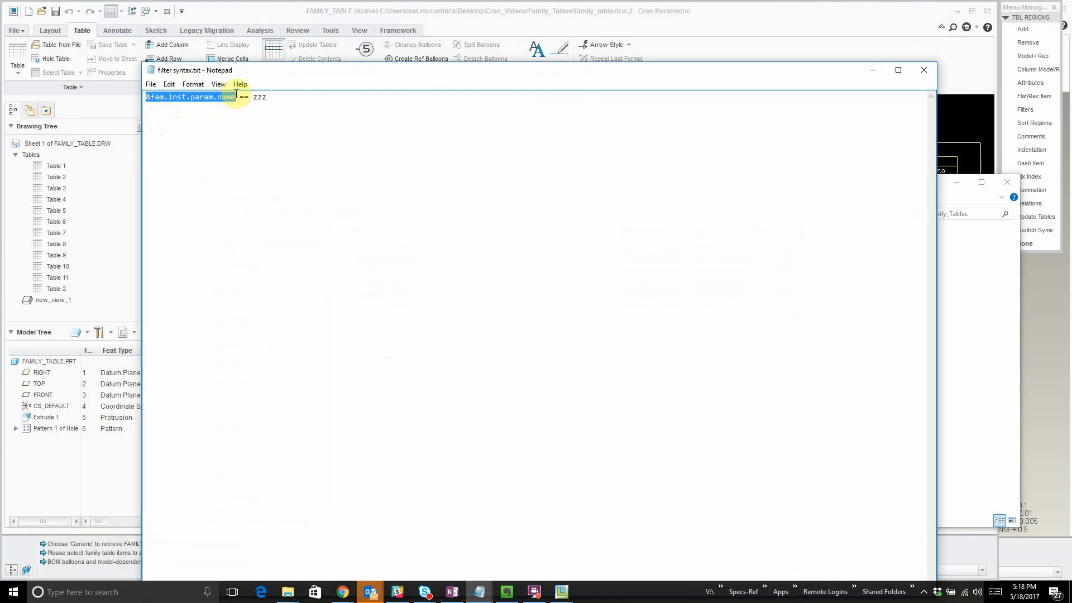
pyautogui.keyDown('shift'); pyautogui.click(274, 98); pyautogui.keyUp('shift')
pyautogui.hotkey('ctrl', 'c')
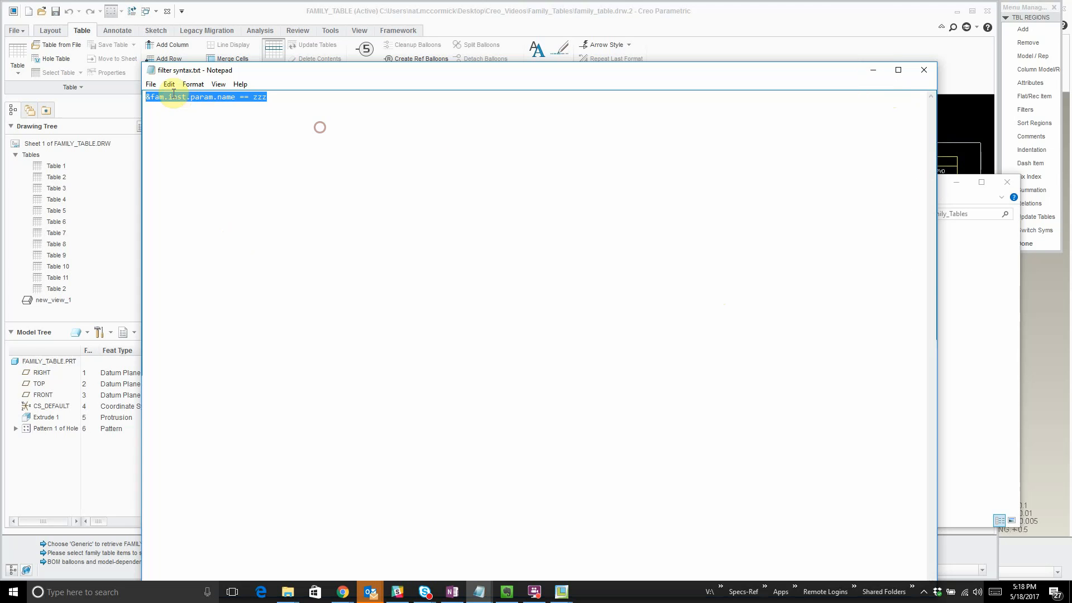
pyautogui.click(151, 84)
pyautogui.click(127, 121)
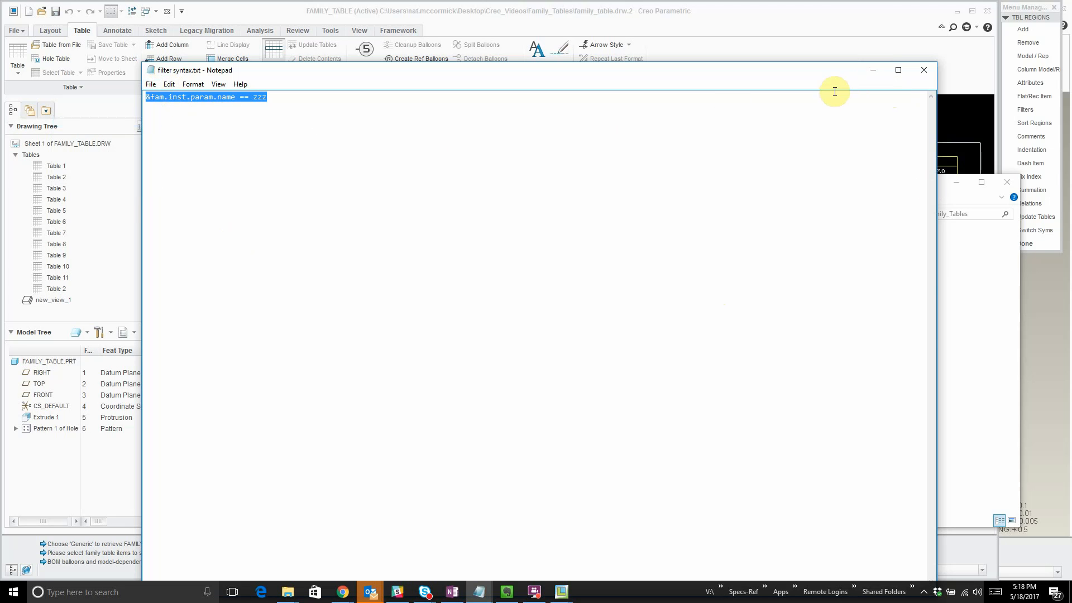
pyautogui.click(921, 70)
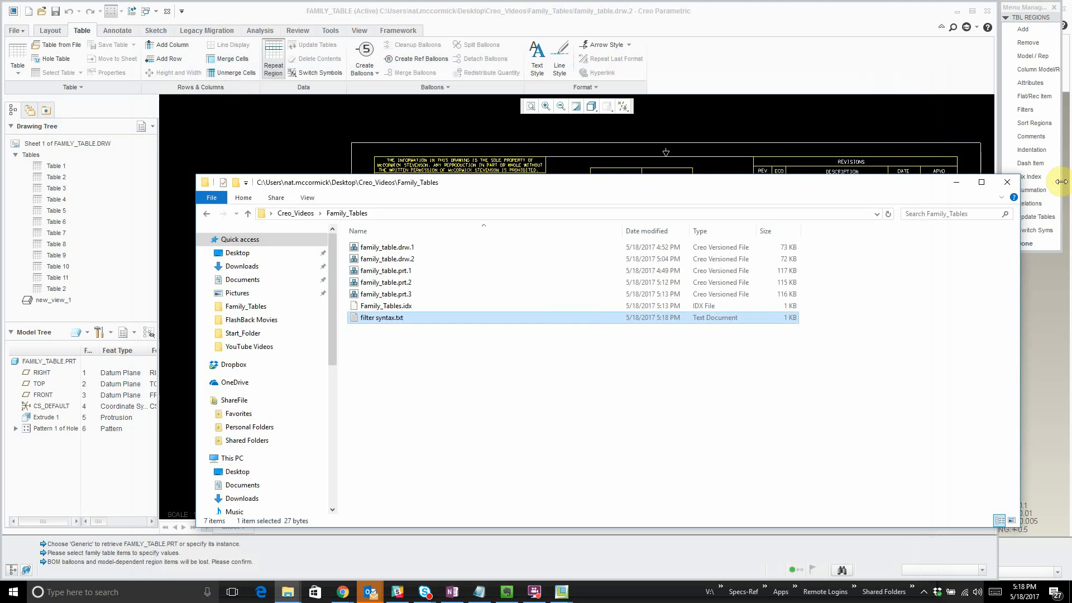
pyautogui.click(951, 184)
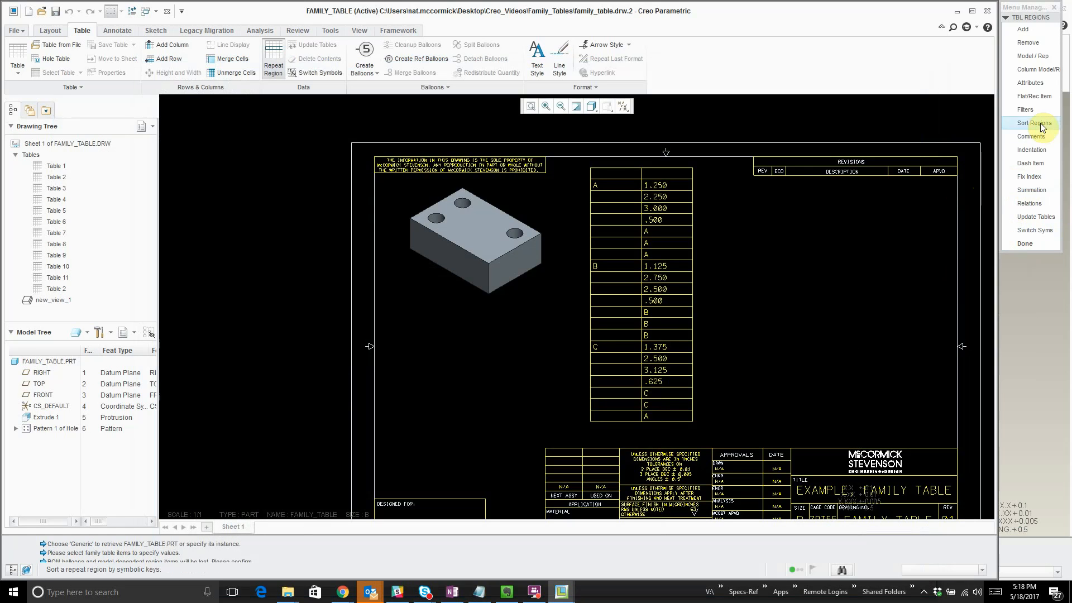
# - Add a by-rule filter "&fam.inst.param.name == description" to the inner repeat region in the second column and finish the region setup
pyautogui.click(1038, 108)
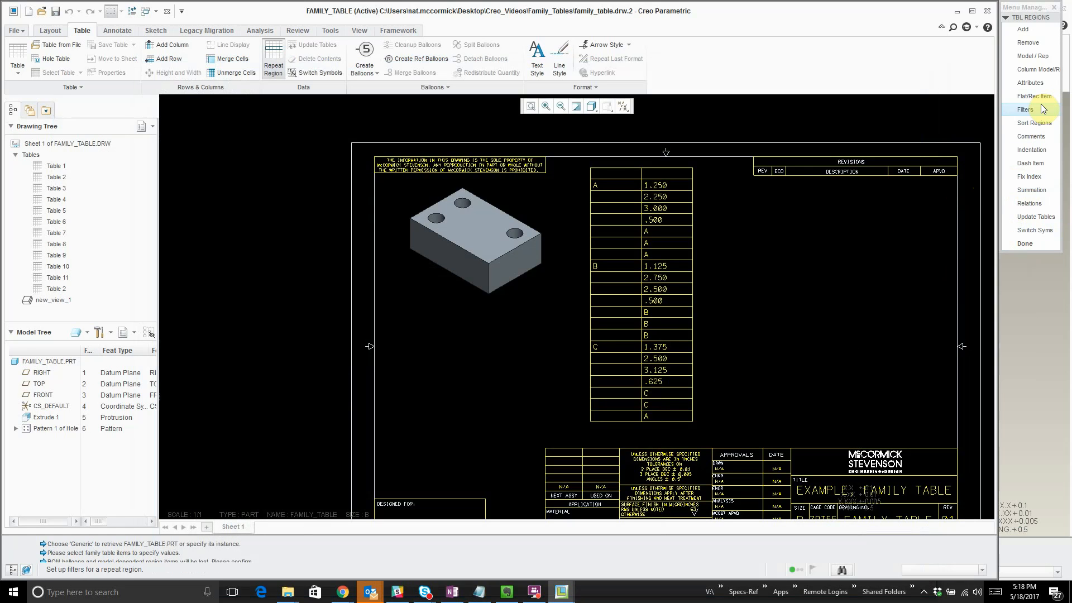
pyautogui.click(670, 223)
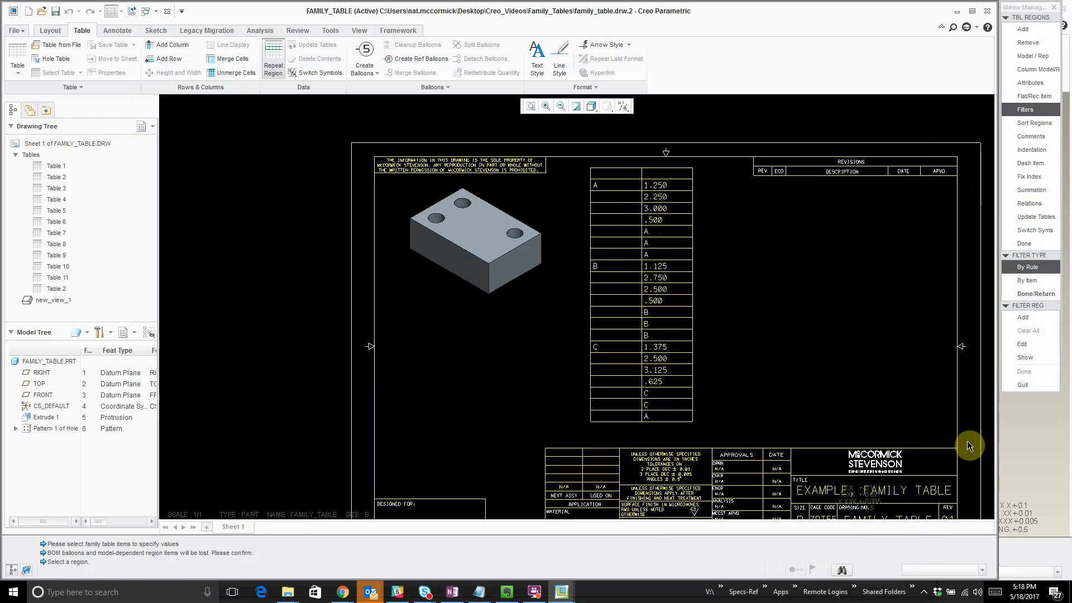
pyautogui.click(1020, 266)
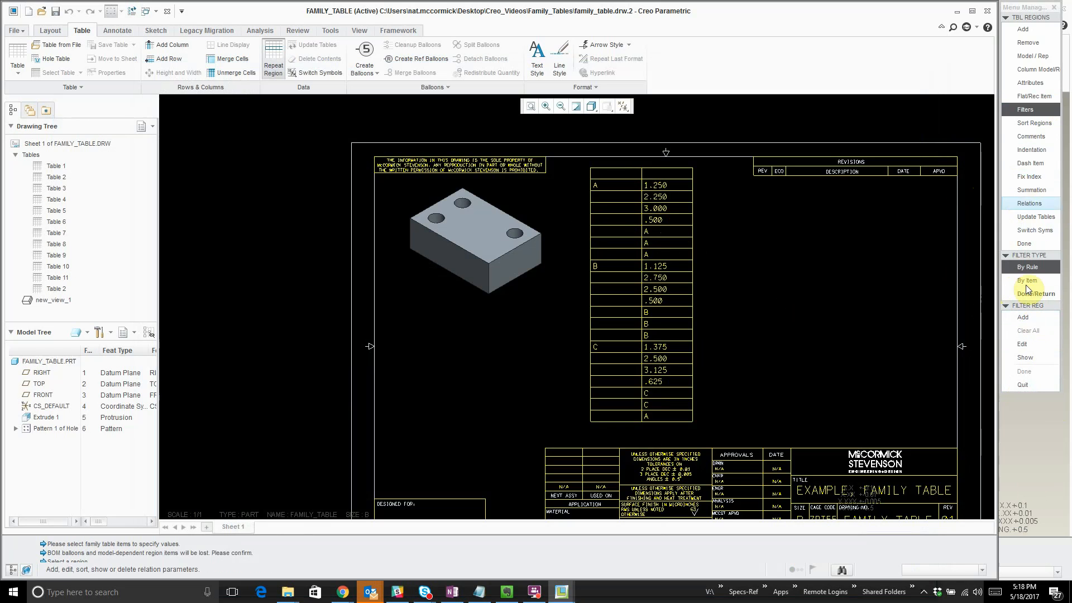
pyautogui.click(1027, 318)
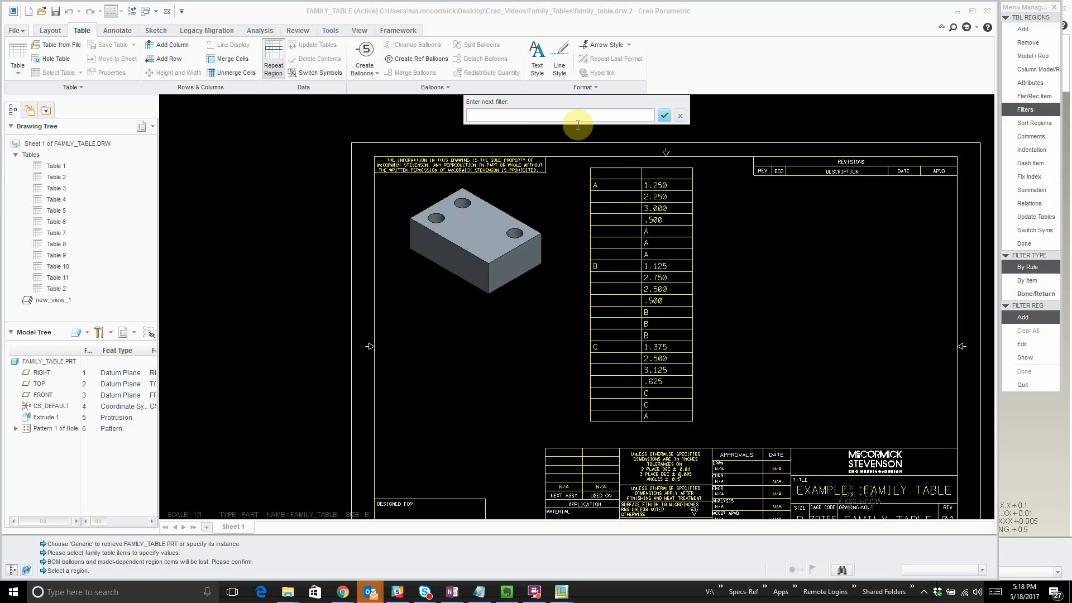
pyautogui.hotkey('ctrl', 'v')
pyautogui.doubleClick(544, 115)
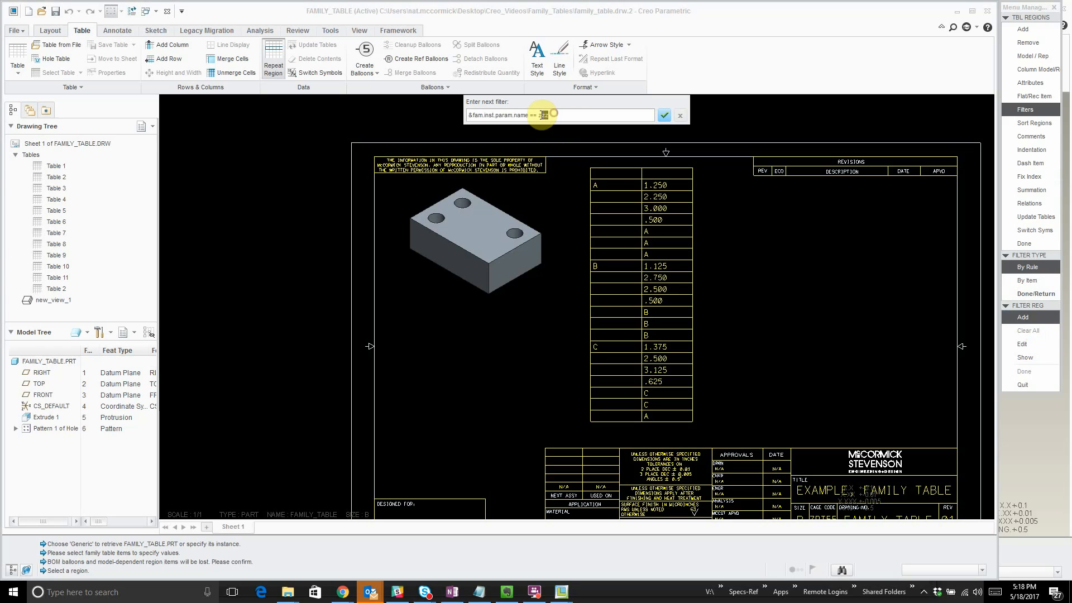
pyautogui.write('de')
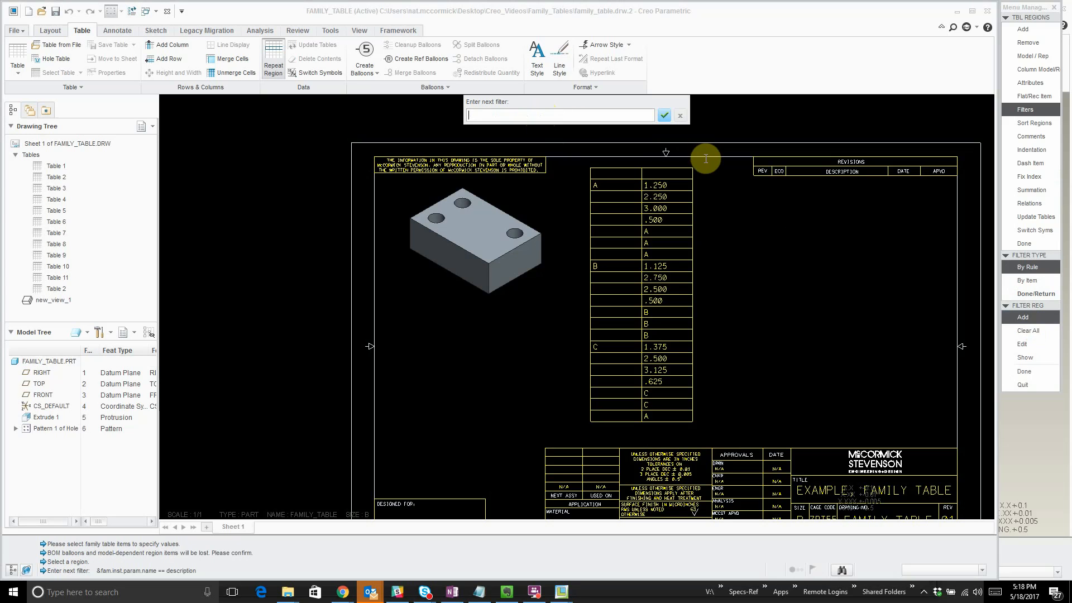
pyautogui.press('Return')
pyautogui.click(1033, 385)
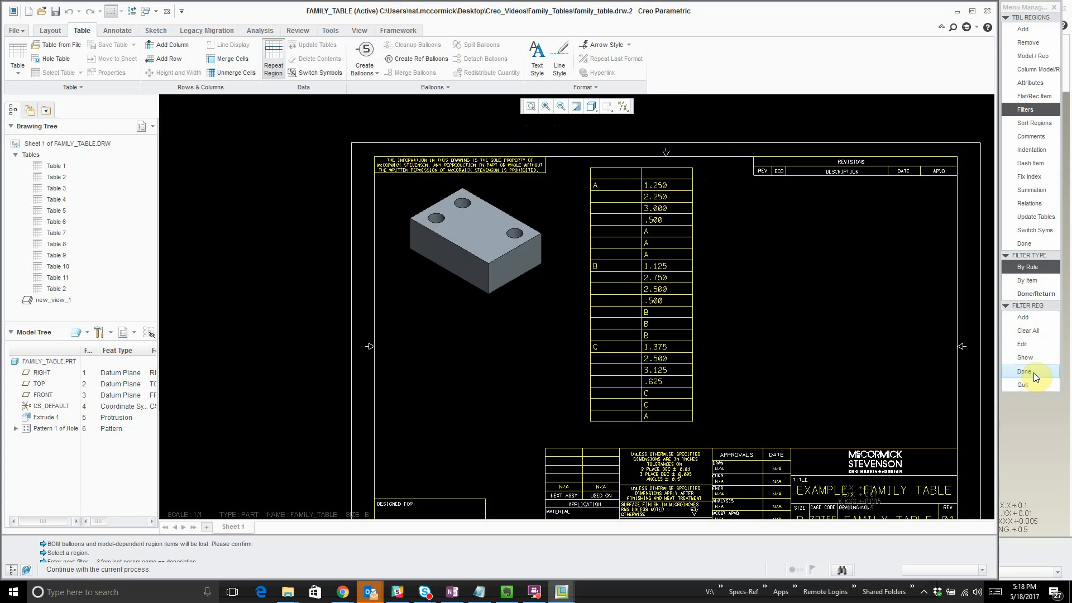
pyautogui.click(1034, 294)
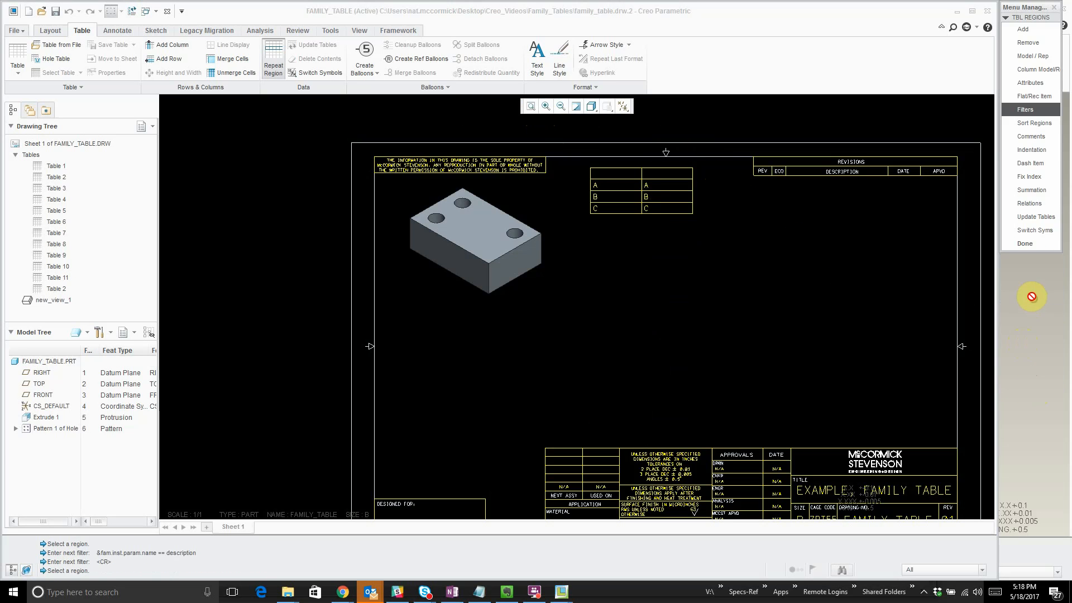
pyautogui.scroll(-1, 730, 222)
pyautogui.scroll(5, 653, 232)
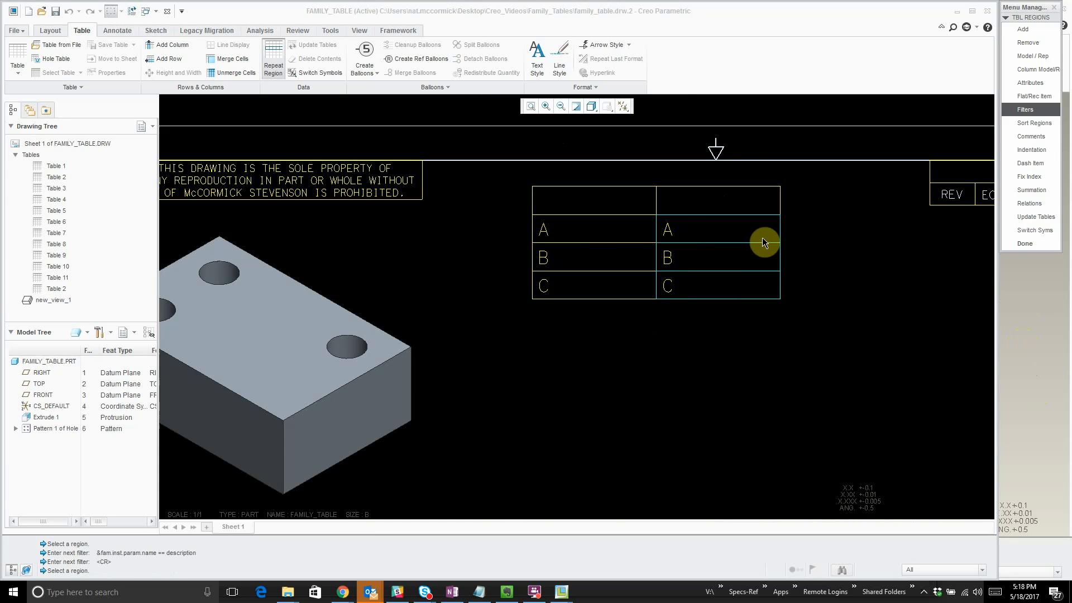
pyautogui.click(1030, 249)
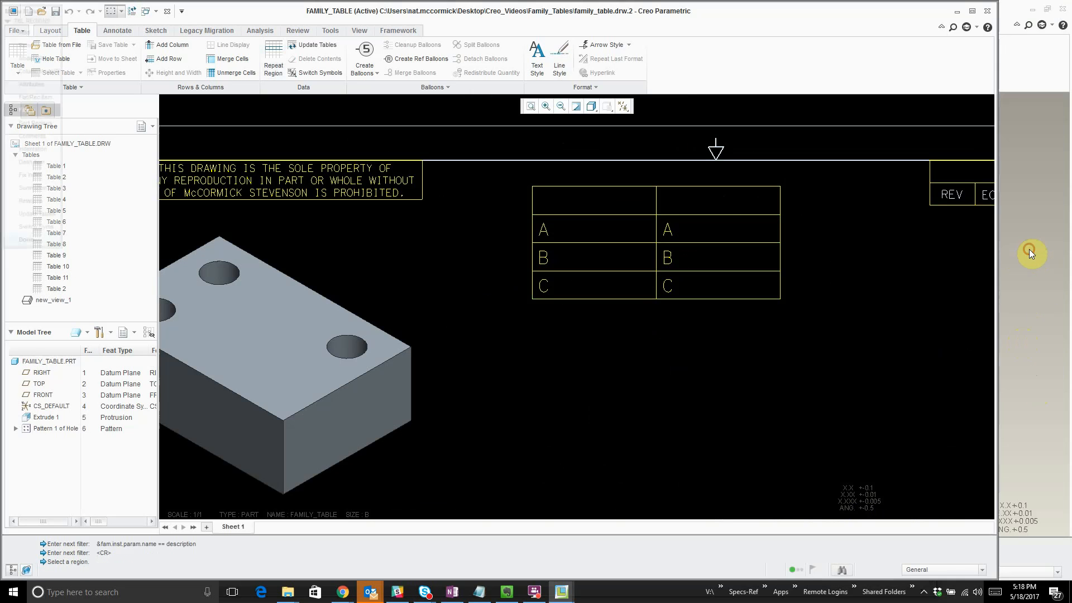
# - Enter the heading DESC above the second table column and remove the blank space in front of it
pyautogui.click(713, 201)
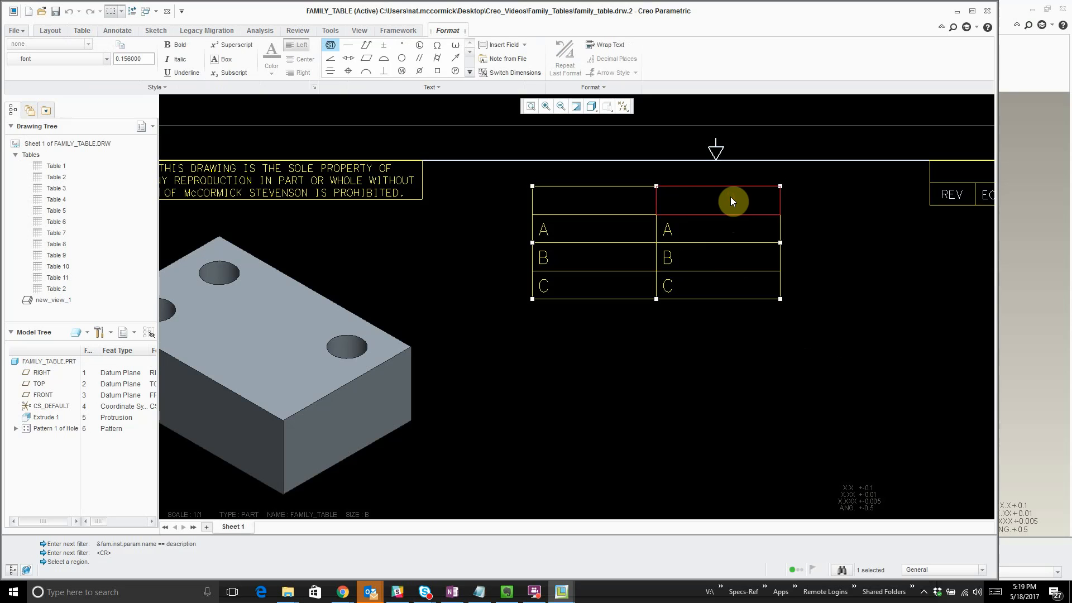
pyautogui.write('DESCIT')
pyautogui.press('BackSpace')
pyautogui.press('BackSpace')
pyautogui.press('BackSpace')
pyautogui.write('C')
pyautogui.click(545, 200)
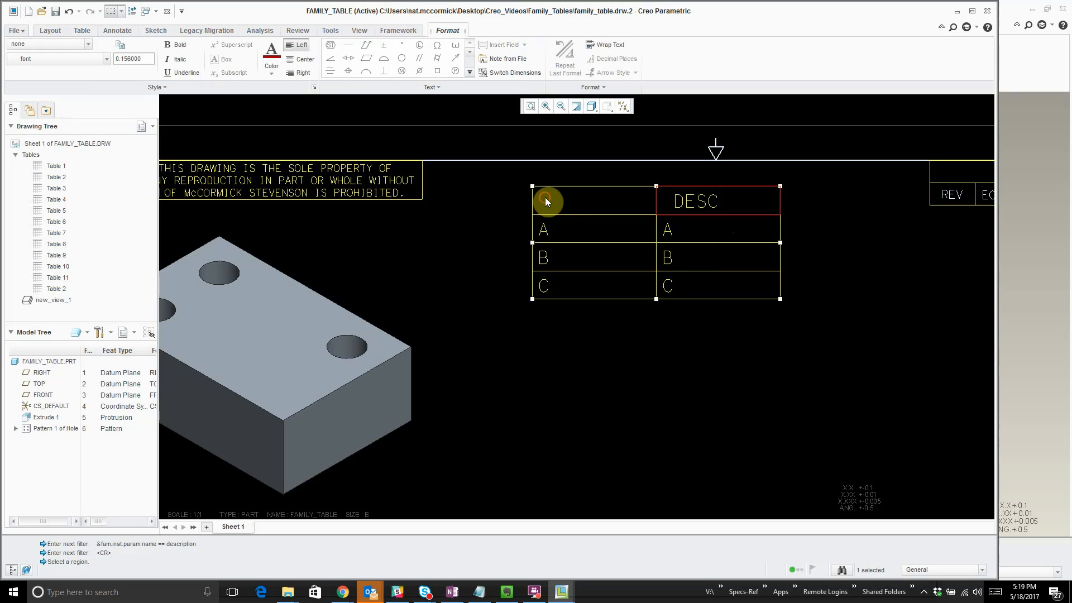
pyautogui.doubleClick(623, 200)
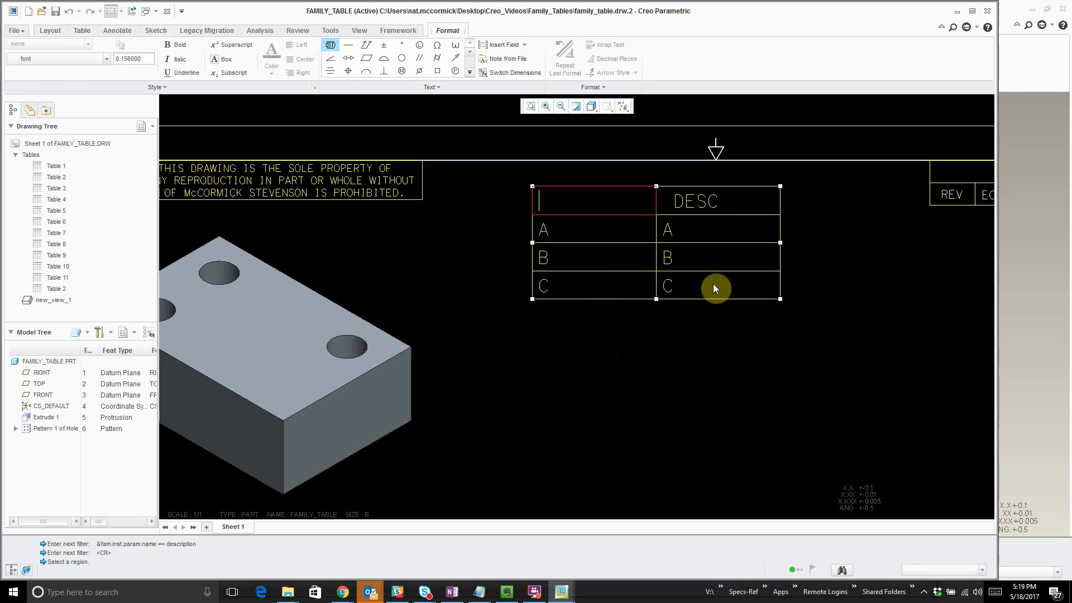
pyautogui.click(680, 206)
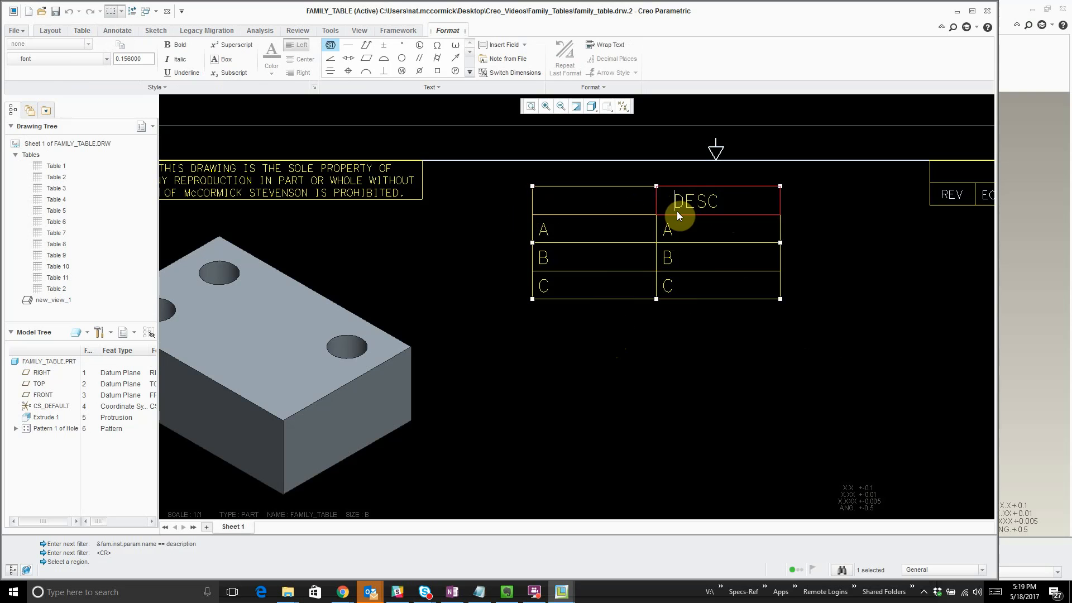
pyautogui.click(720, 391)
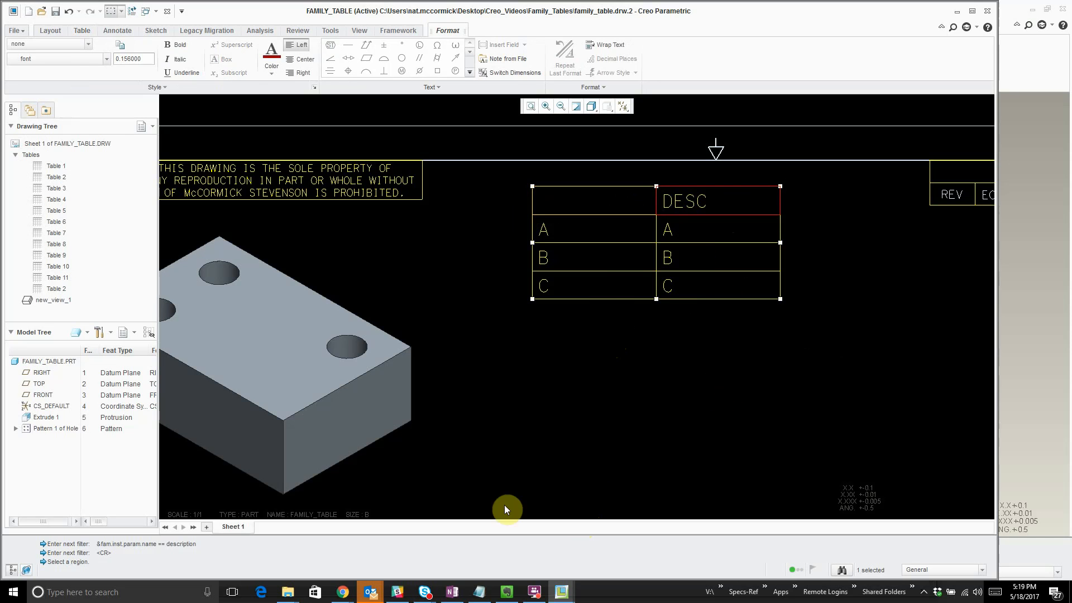
pyautogui.click(520, 435)
# - Open the generic instance of FAMILY_TABLE.PRT from the drawing's model tree
pyautogui.rightClick(57, 363)
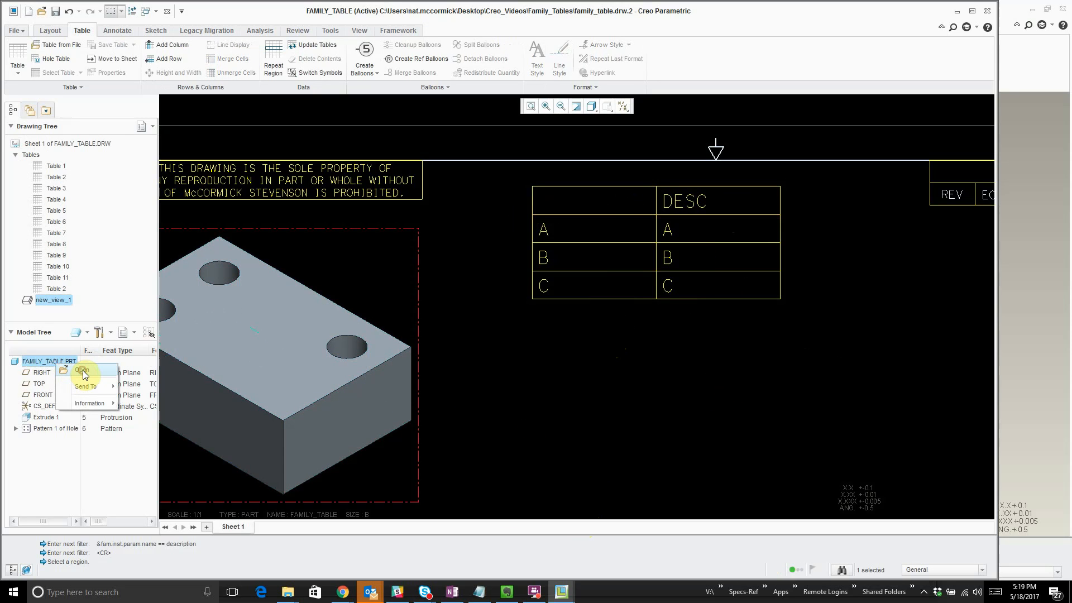
pyautogui.click(82, 370)
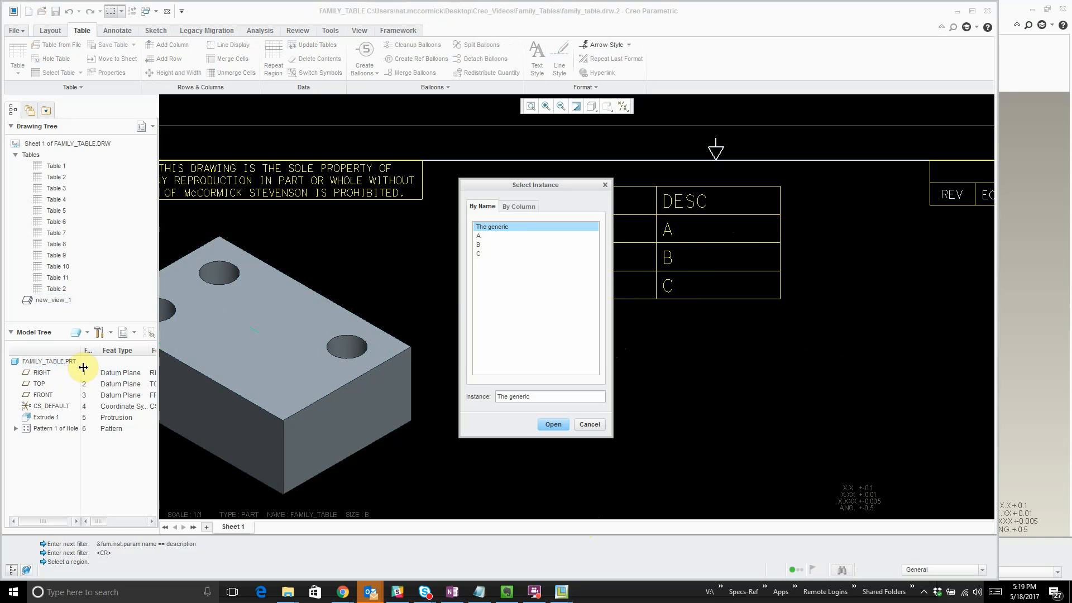
pyautogui.doubleClick(510, 227)
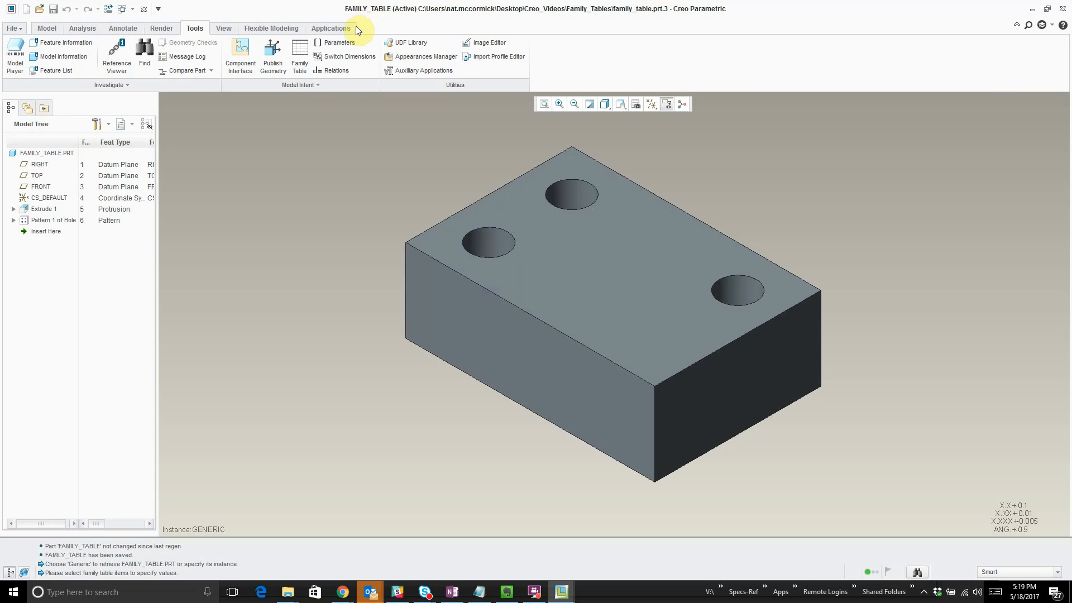
# - Examine the part's family table to see how its dimension columns are named
pyautogui.click(300, 57)
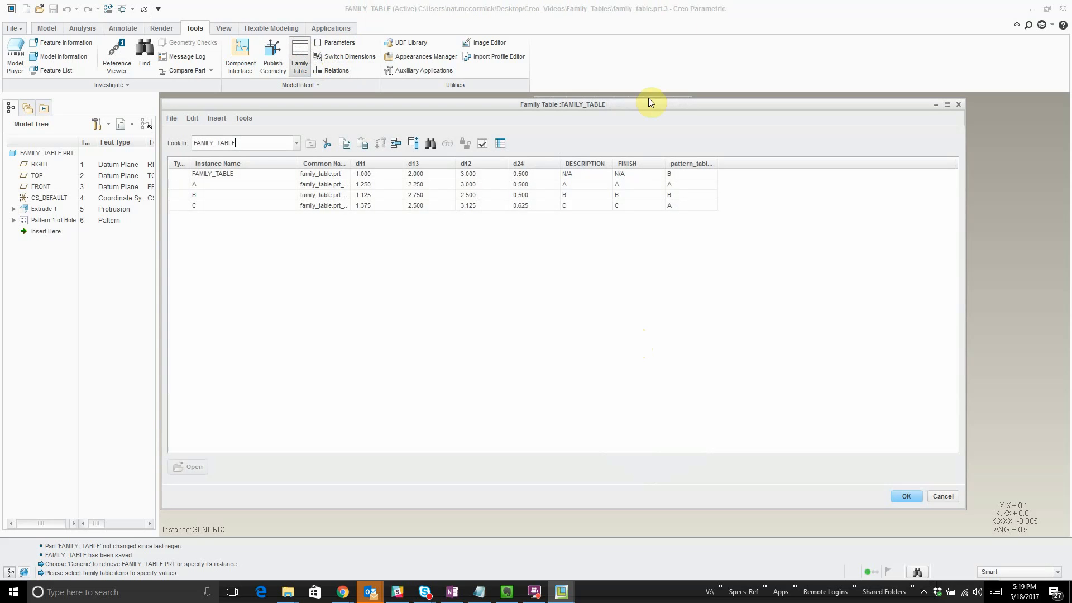
pyautogui.click(908, 497)
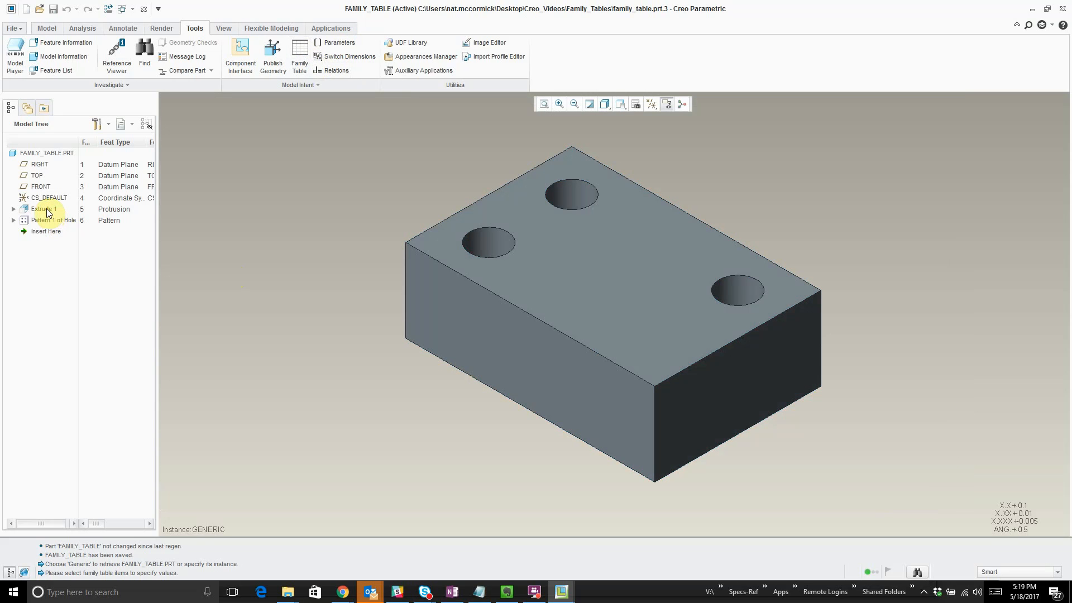
pyautogui.click(299, 56)
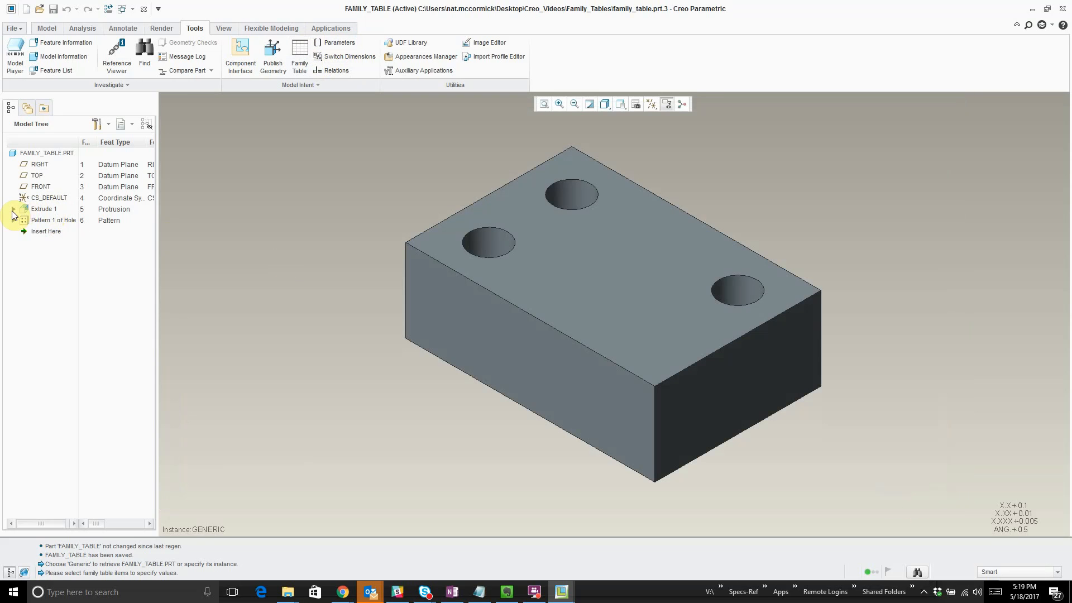
# - Show the dimensions of Extrude 1, rename the 2.000 dimension to width, and save the part
pyautogui.click(13, 209)
pyautogui.rightClick(47, 212)
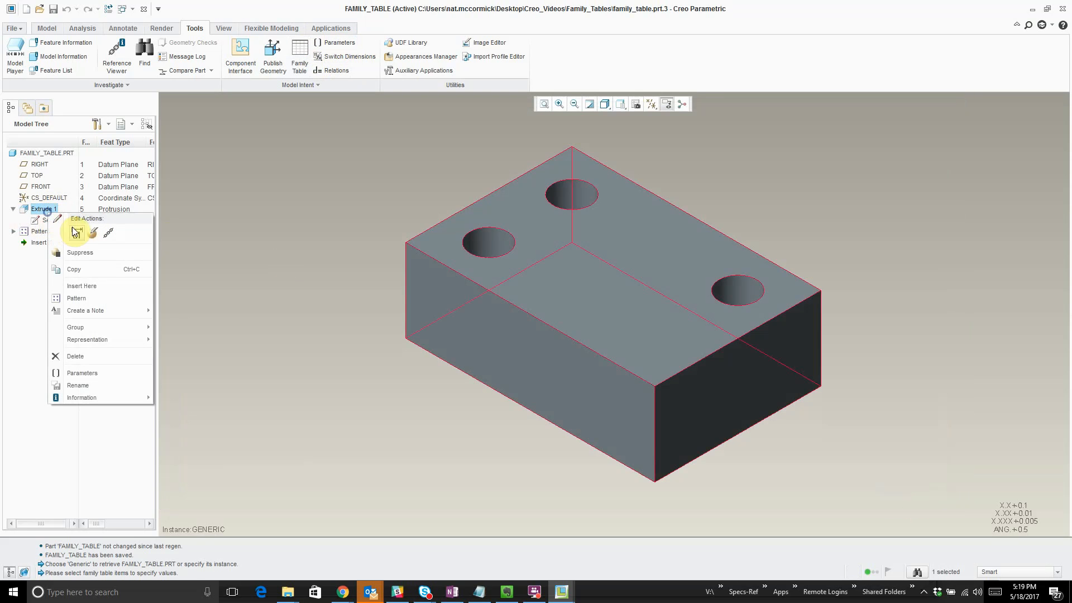
pyautogui.click(79, 232)
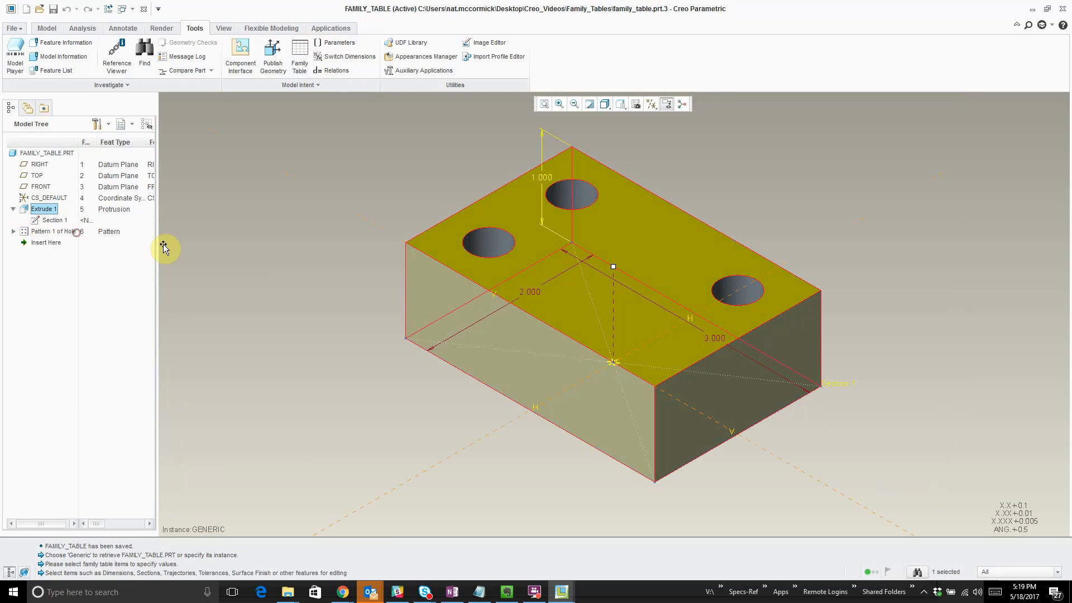
pyautogui.click(533, 292)
pyautogui.rightClick(534, 292)
pyautogui.click(505, 321)
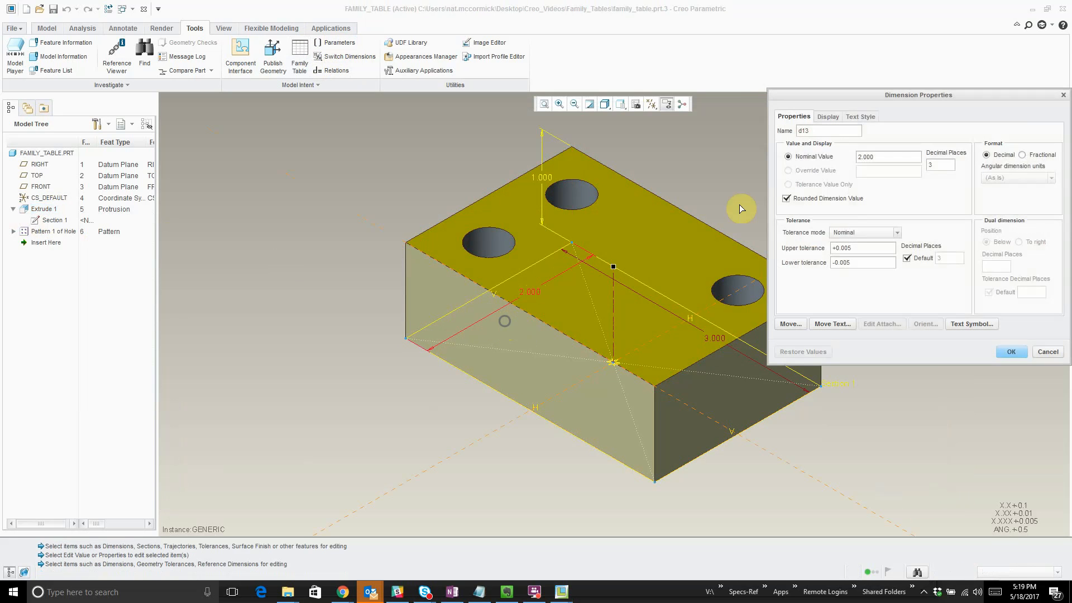
pyautogui.doubleClick(816, 133)
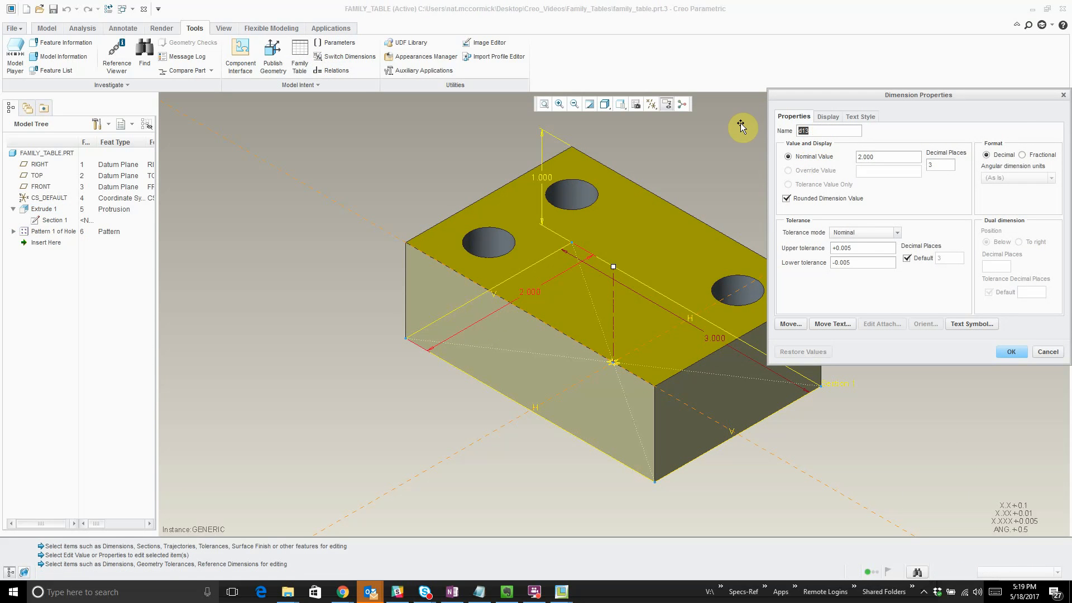
pyautogui.write('width')
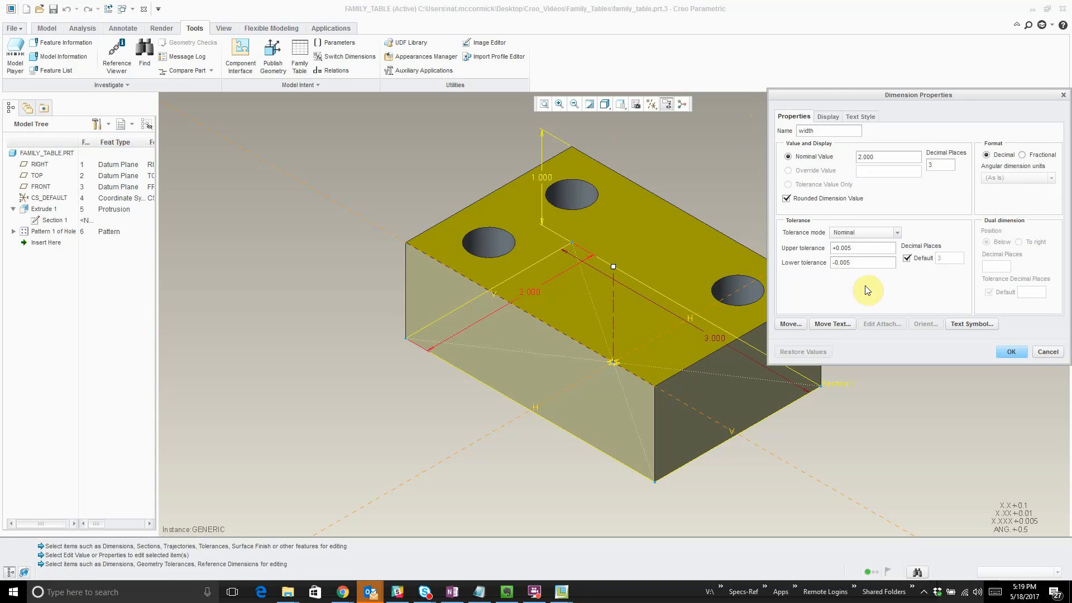
pyautogui.click(1011, 352)
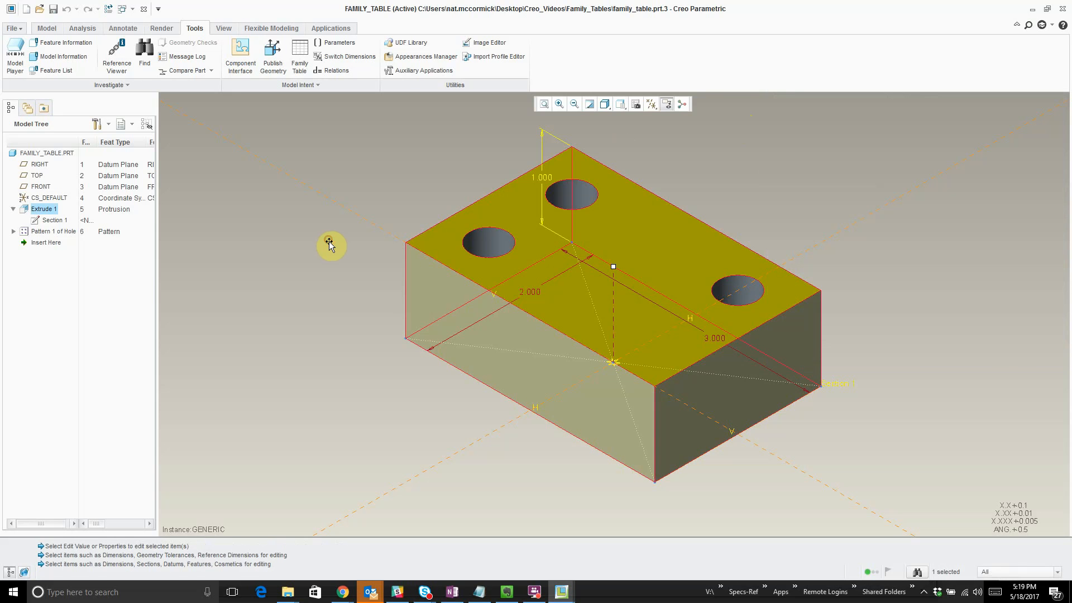
pyautogui.click(329, 242)
pyautogui.hotkey('ctrl', 's')
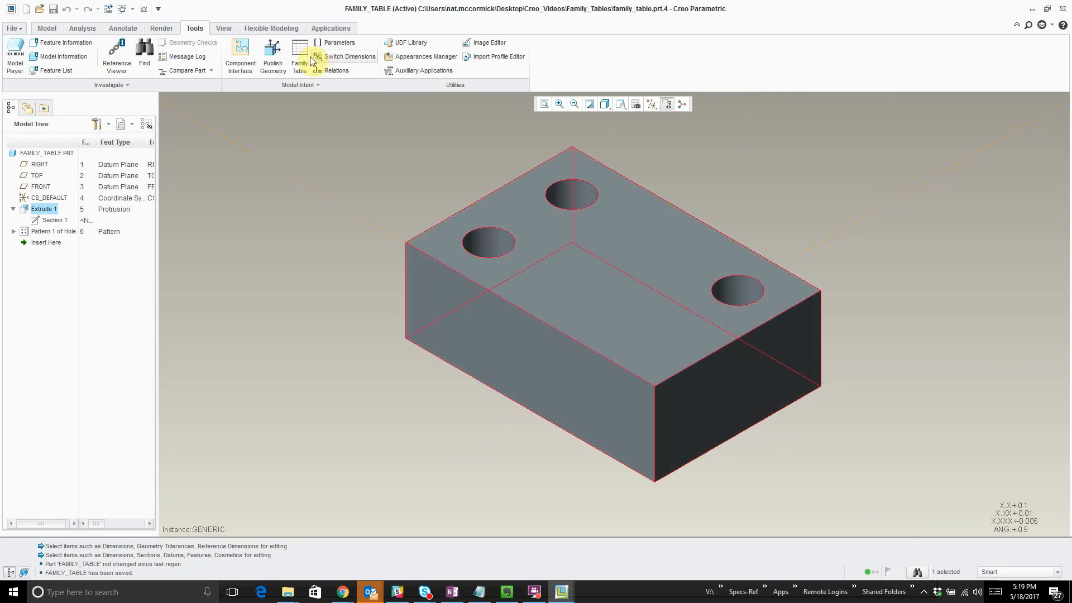
# - Check the renamed dimension's column in the family table and return to the FAMILY_TABLE drawing
pyautogui.click(309, 59)
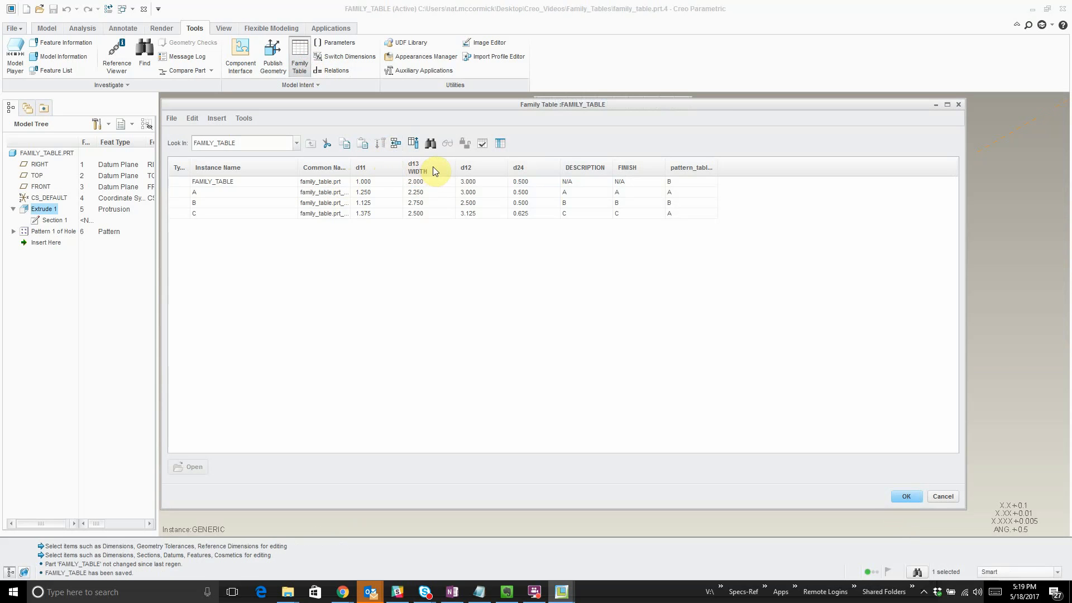
pyautogui.click(910, 497)
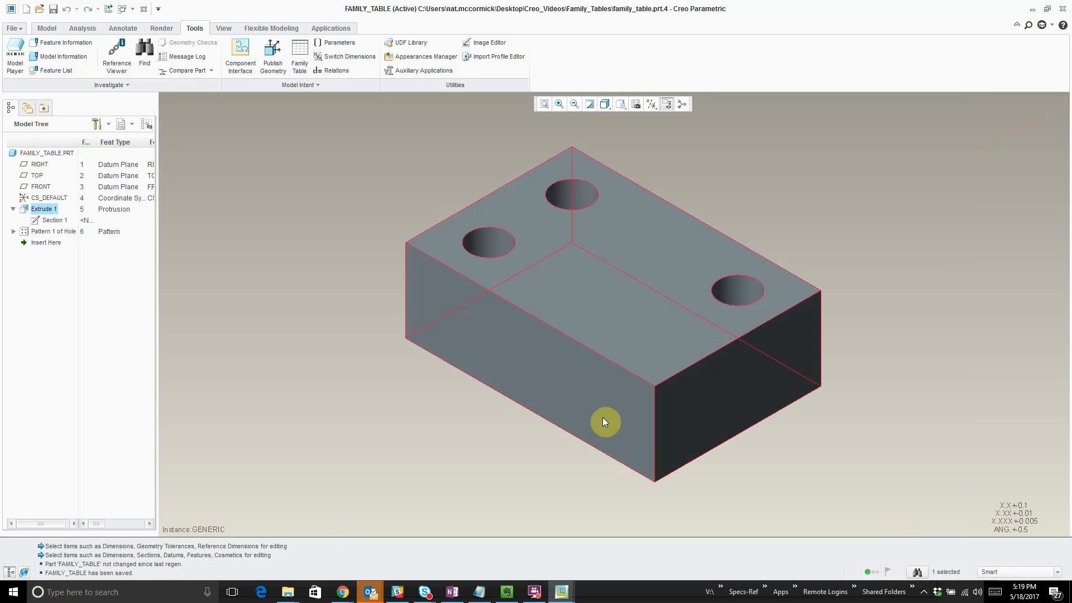
pyautogui.hotkey('ctrl', 's')
pyautogui.click(132, 13)
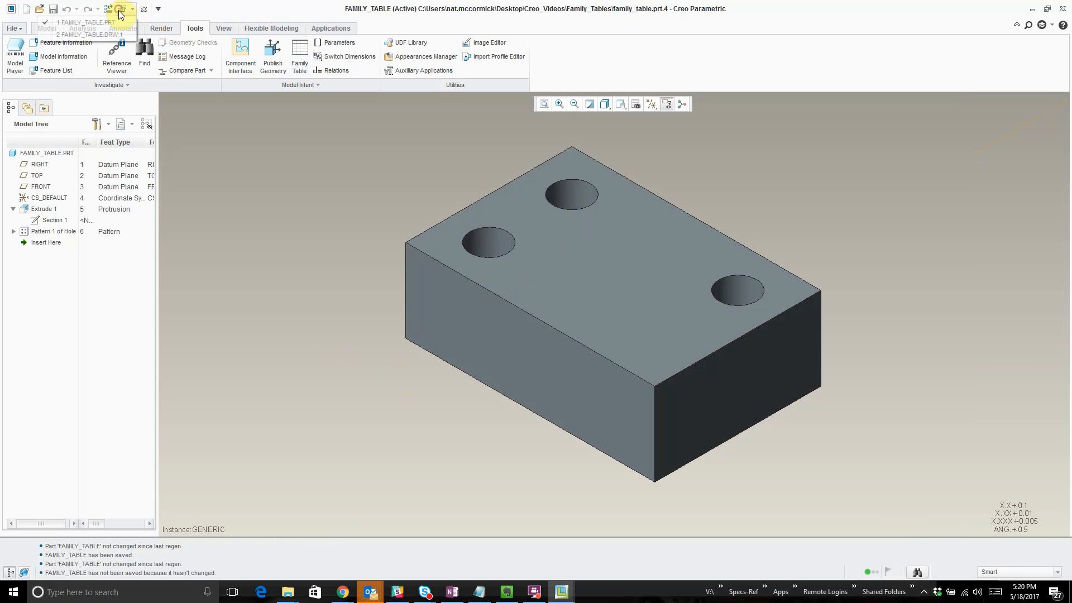
pyautogui.click(106, 34)
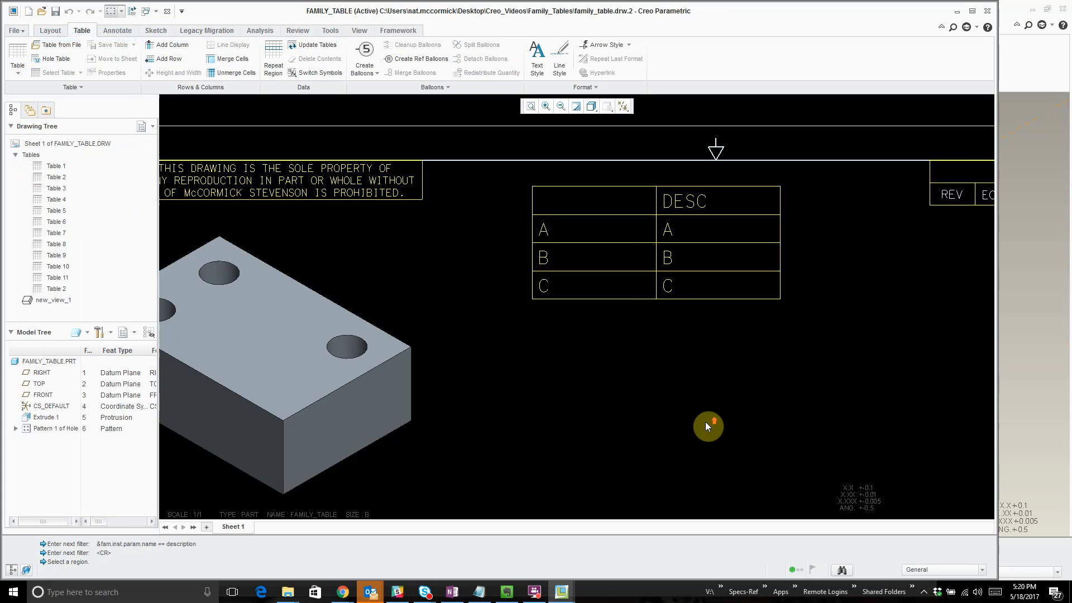
# - Switch the table to its report symbols and insert a column between the instance name and DESC columns
pyautogui.moveTo(796, 352); pyautogui.dragTo(763, 365, button='middle')
pyautogui.click(176, 49)
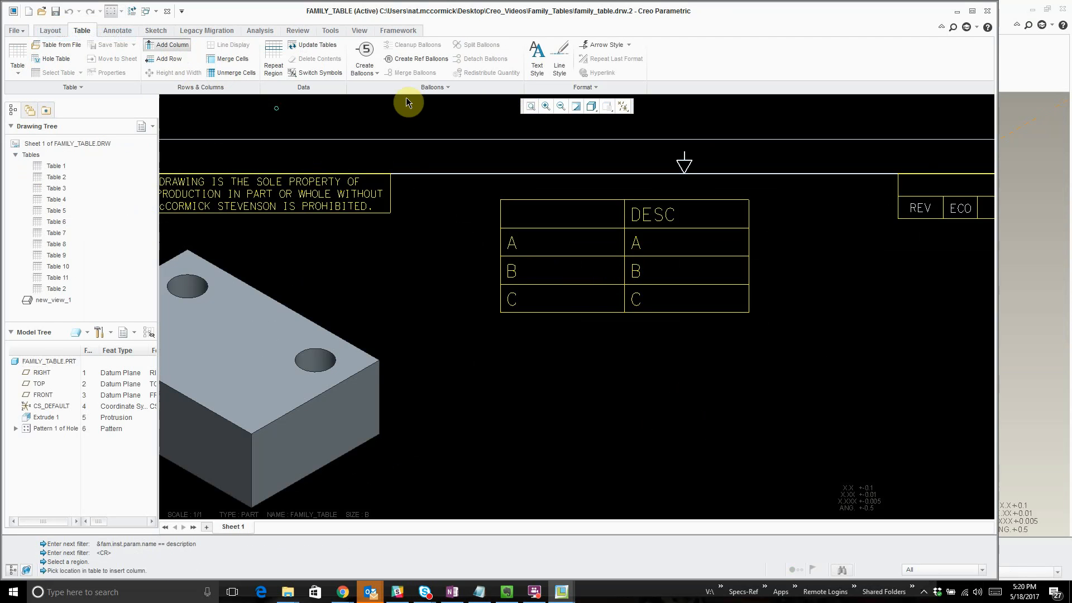
pyautogui.click(341, 74)
pyautogui.scroll(-3, 592, 226)
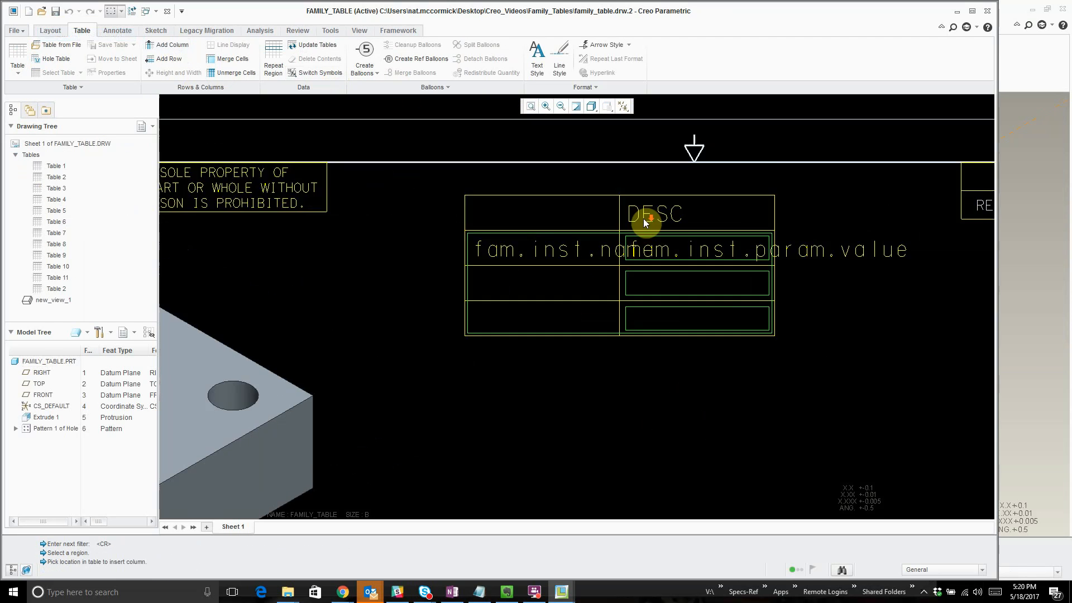
pyautogui.click(612, 231)
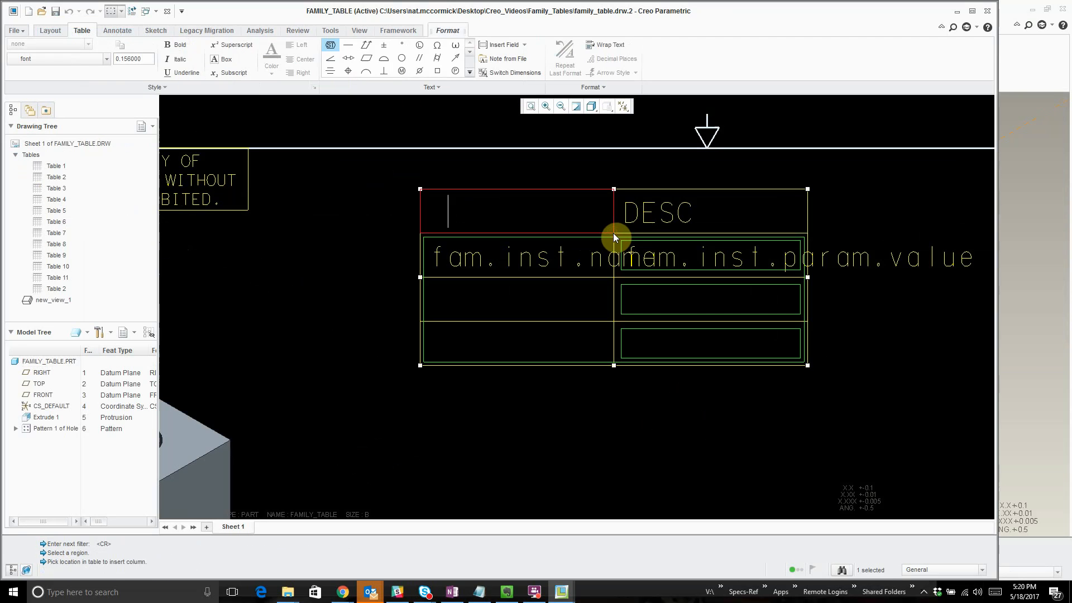
pyautogui.click(95, 31)
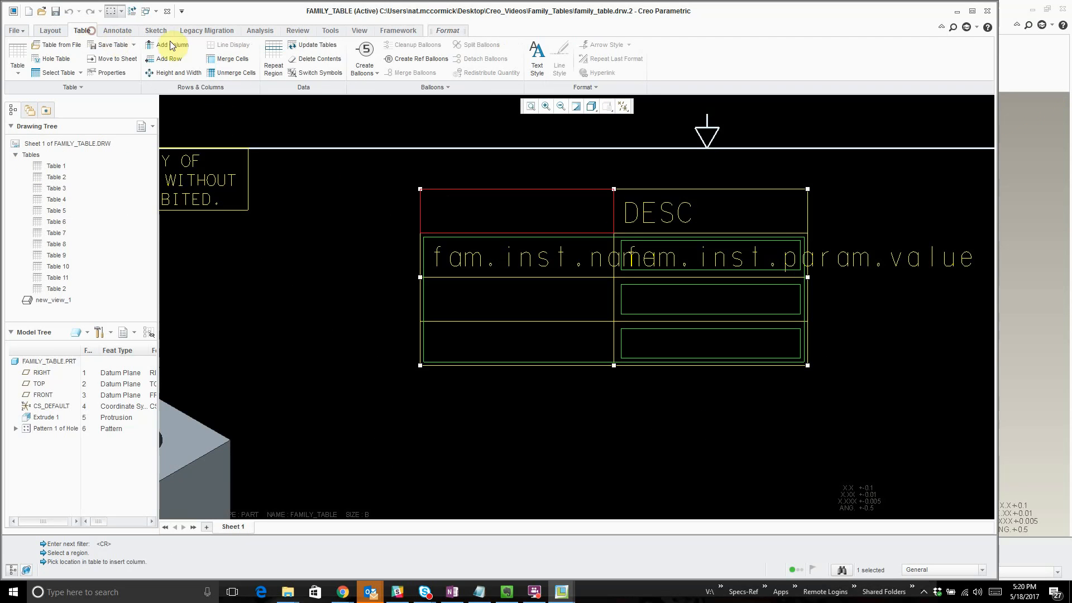
pyautogui.click(169, 45)
pyautogui.click(617, 240)
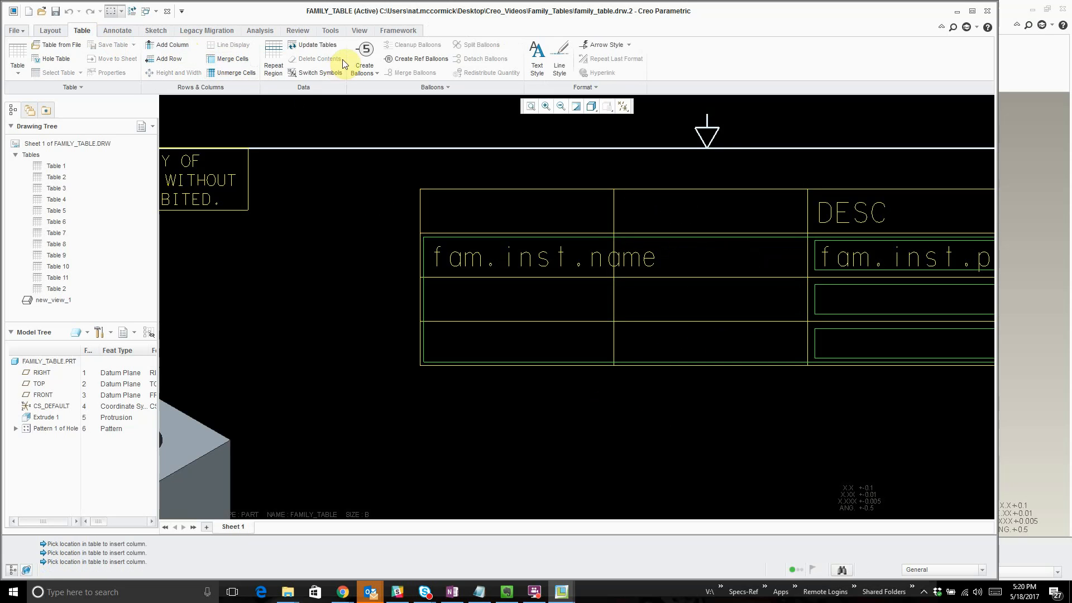
# - Add a simple nested repeat region in the new column's cell within the instance row
pyautogui.click(283, 62)
pyautogui.click(1022, 29)
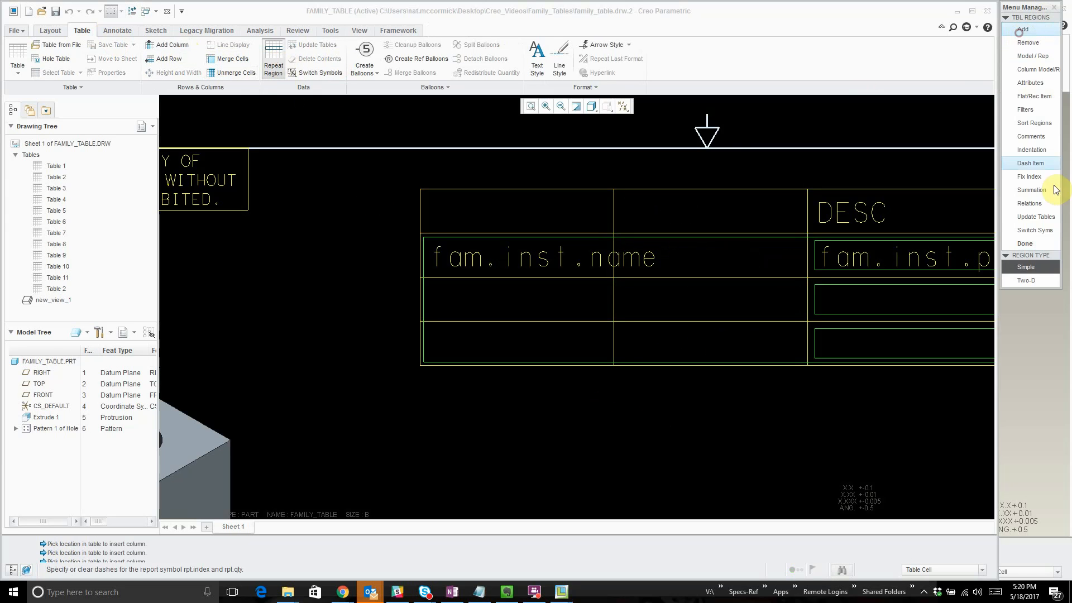
pyautogui.click(721, 258)
pyautogui.click(775, 318)
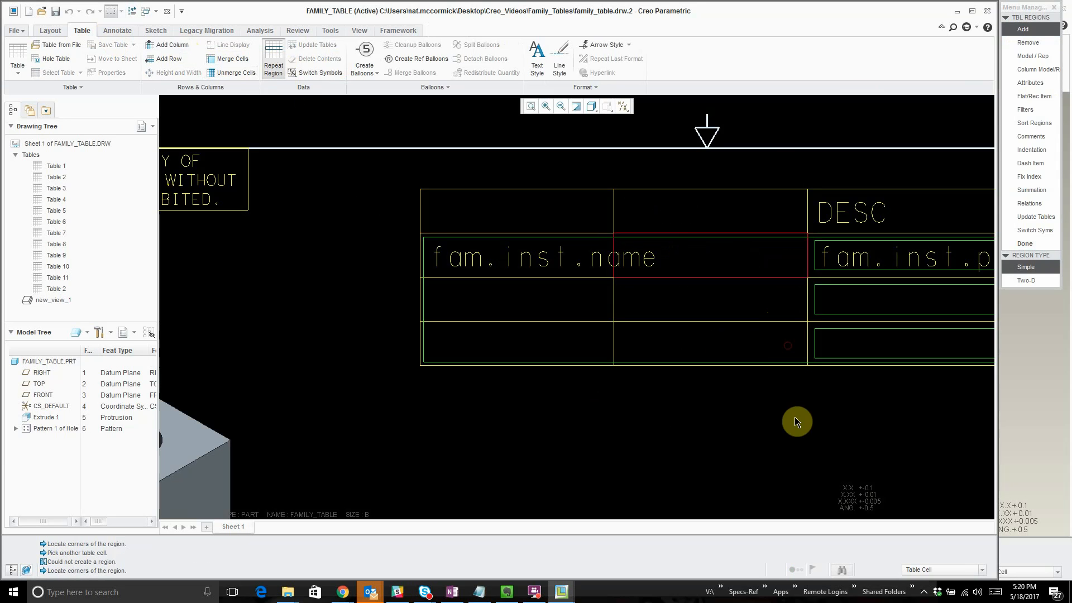
pyautogui.scroll(1, 871, 352)
pyautogui.moveTo(900, 354); pyautogui.dragTo(725, 376, button='middle')
pyautogui.scroll(-1, 766, 376)
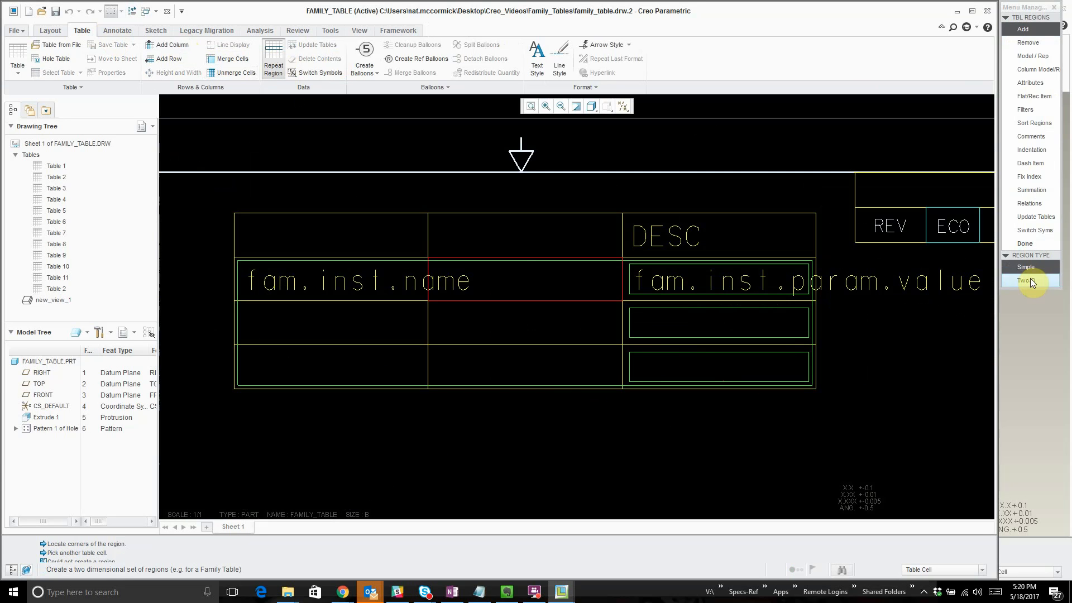
pyautogui.click(1031, 268)
pyautogui.click(490, 275)
pyautogui.click(581, 290)
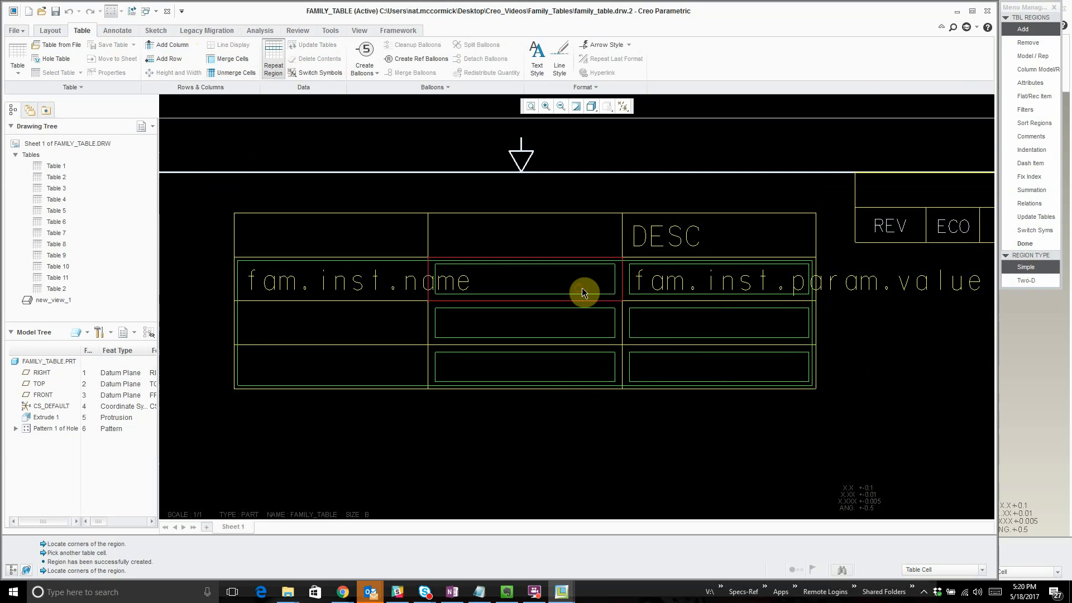
pyautogui.scroll(1, 686, 439)
pyautogui.middleClick(686, 444)
pyautogui.scroll(2, 633, 452)
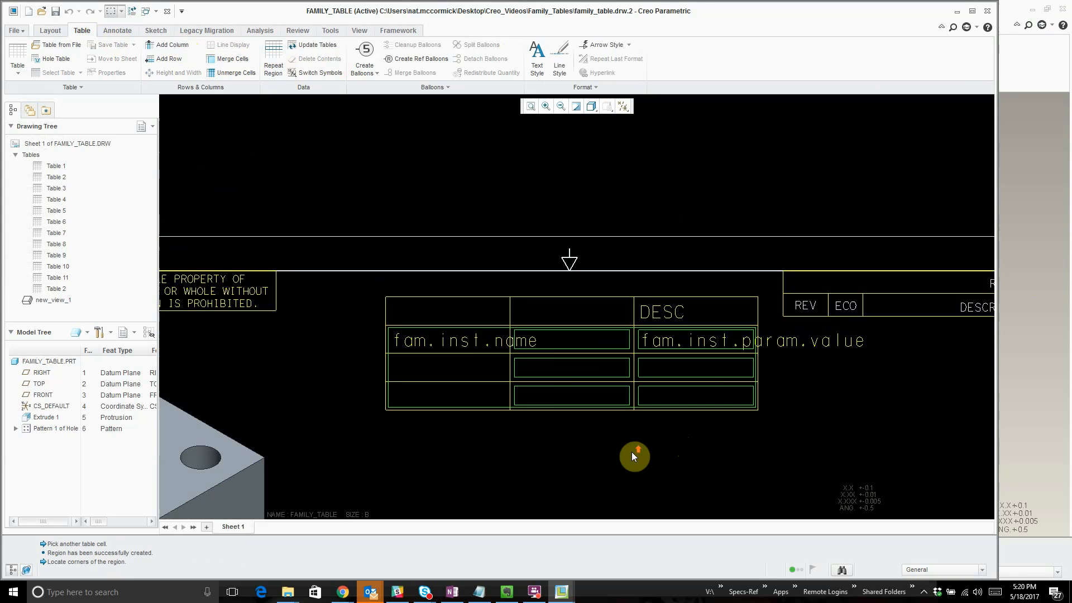
# - Assign the report symbol fam.inst.param.value to the new column's repeat region cell
pyautogui.scroll(-2, 637, 495)
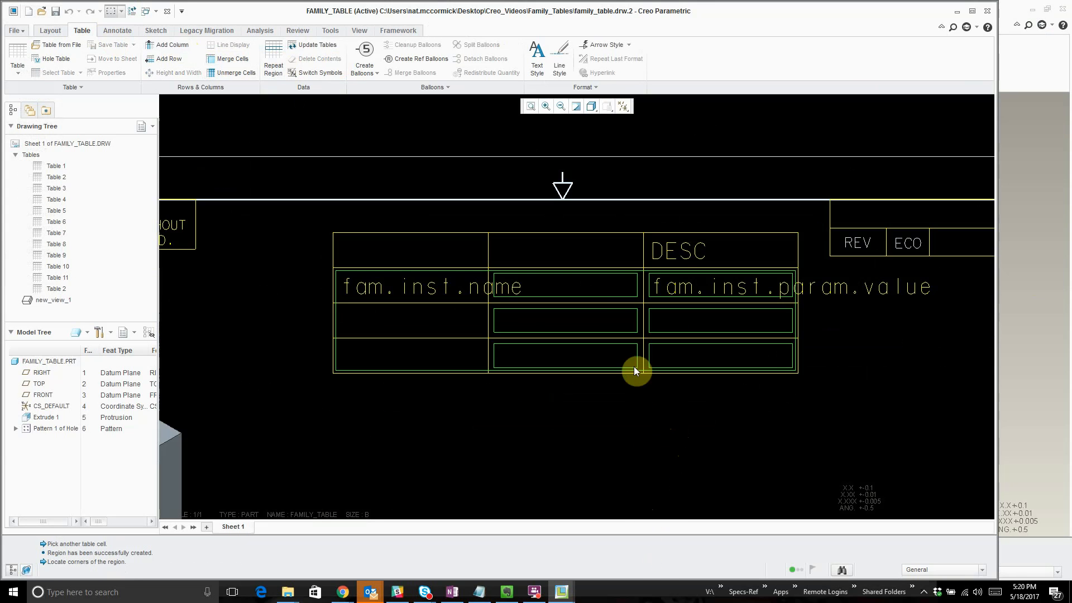
pyautogui.doubleClick(594, 286)
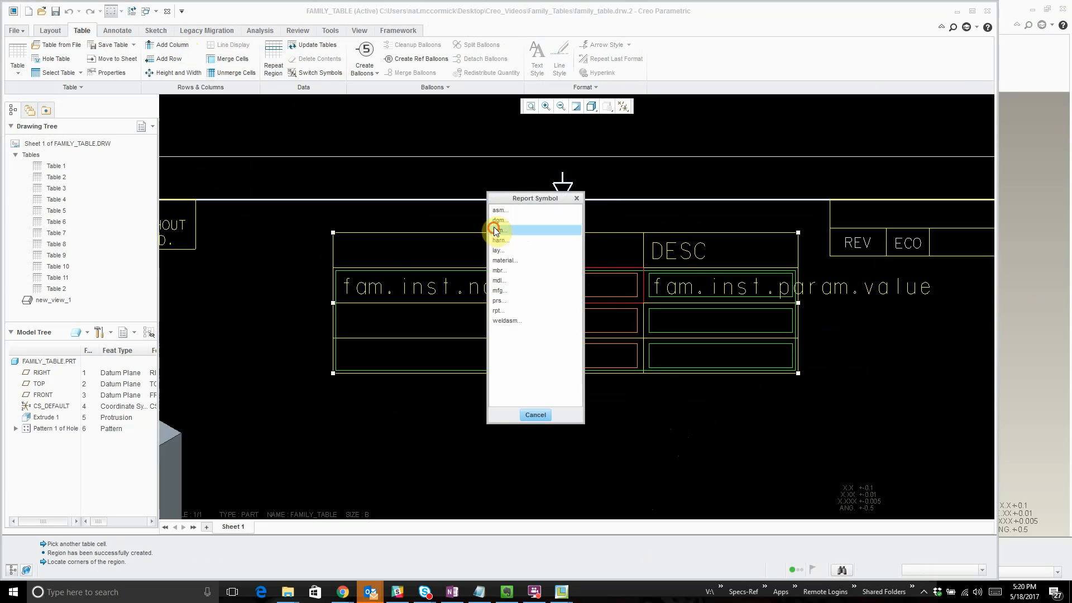
pyautogui.click(498, 230)
pyautogui.click(500, 220)
pyautogui.click(502, 230)
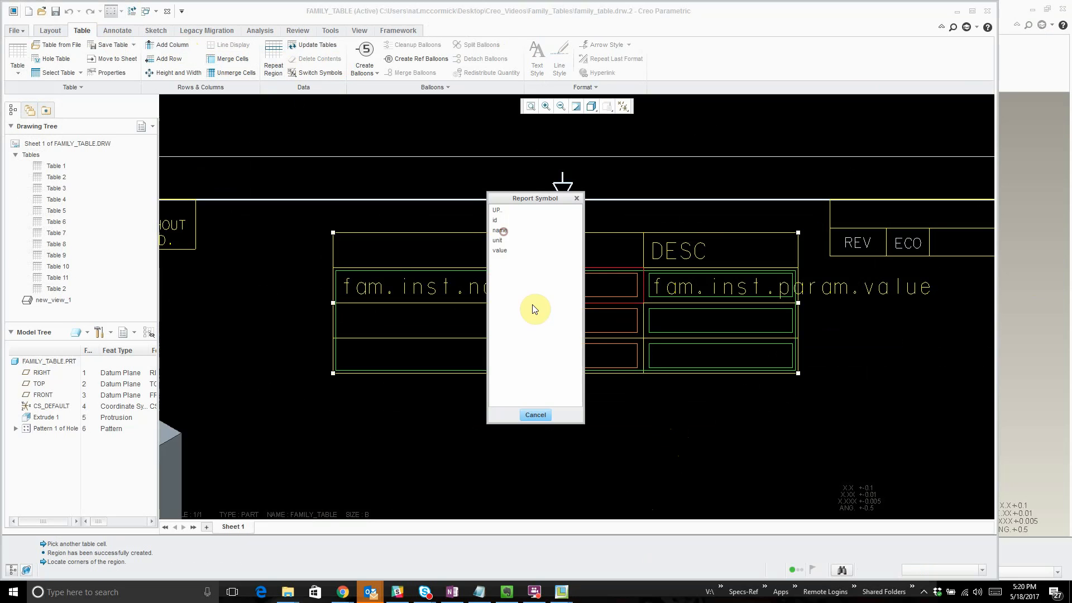
pyautogui.click(507, 253)
pyautogui.click(624, 415)
# - Update the drawing tables to expand the new column's repeat region
pyautogui.scroll(2, 622, 408)
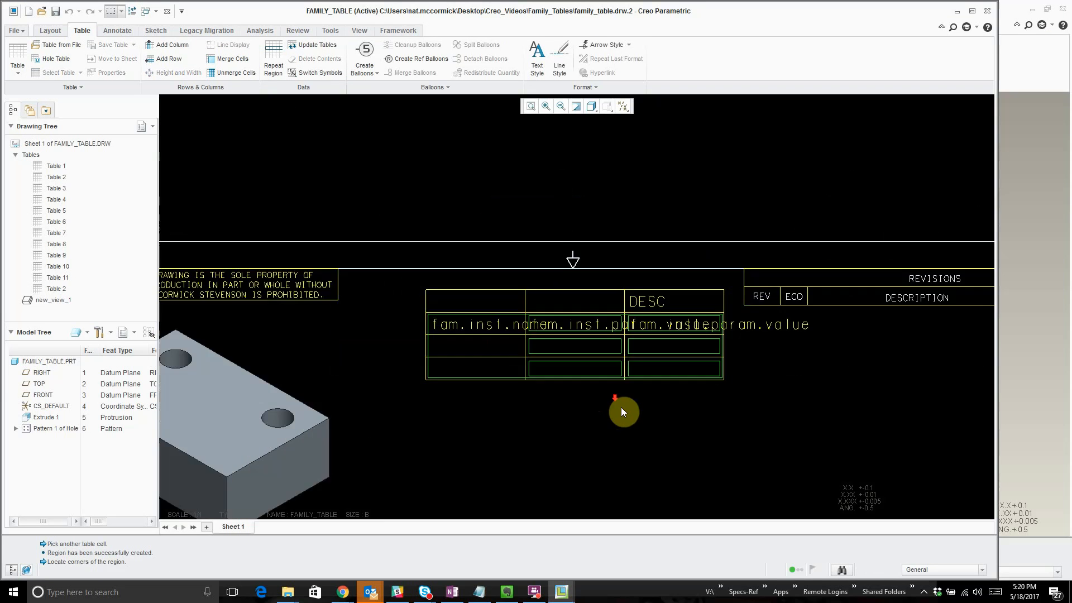
pyautogui.scroll(-4, 621, 409)
pyautogui.scroll(3, 598, 421)
pyautogui.click(319, 46)
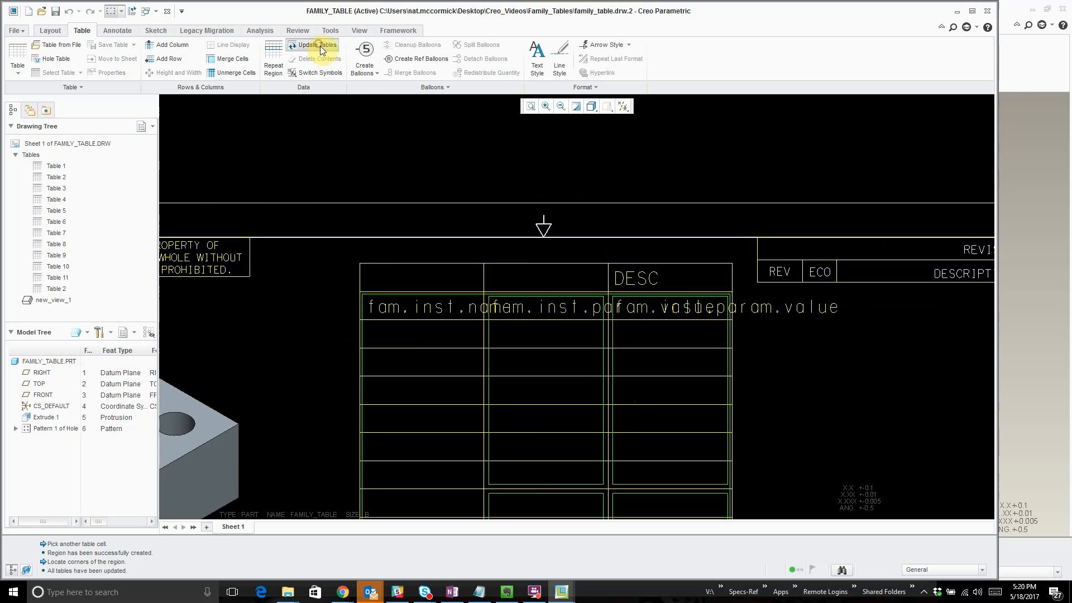
pyautogui.scroll(-3, 454, 161)
pyautogui.scroll(5, 433, 297)
pyautogui.scroll(-1, 447, 322)
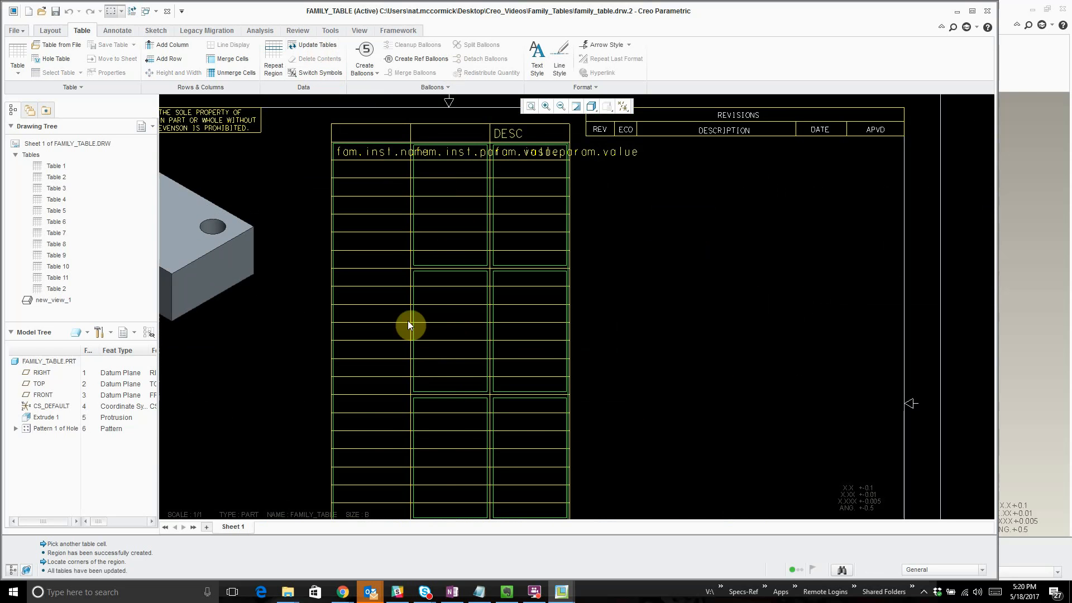
# - Copy the filter rule &fam.inst.param.name == description from the DESC column's nested repeat region
pyautogui.click(274, 57)
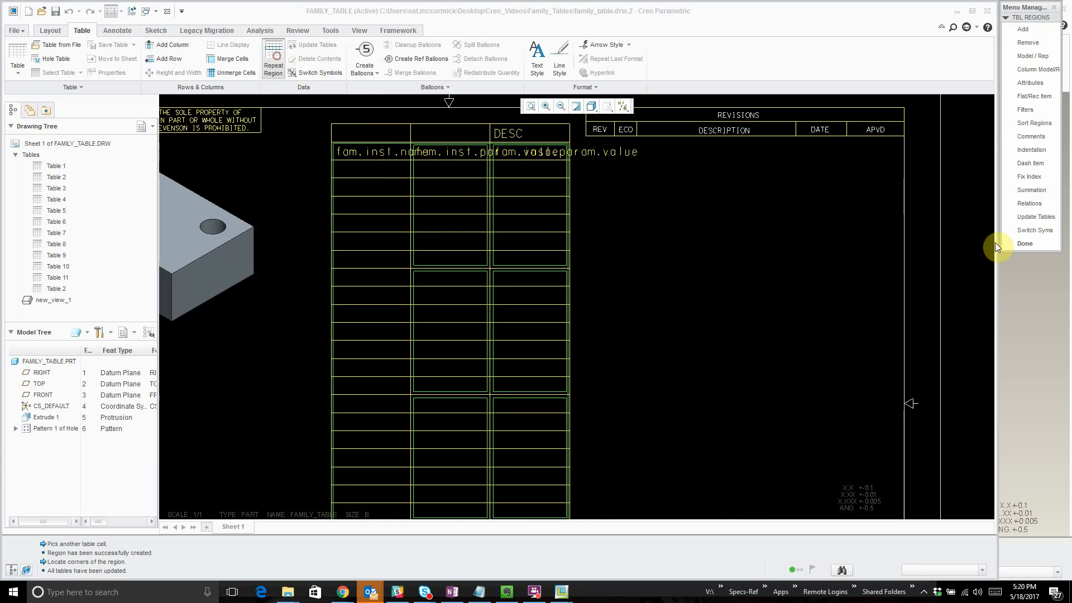
pyautogui.click(1038, 111)
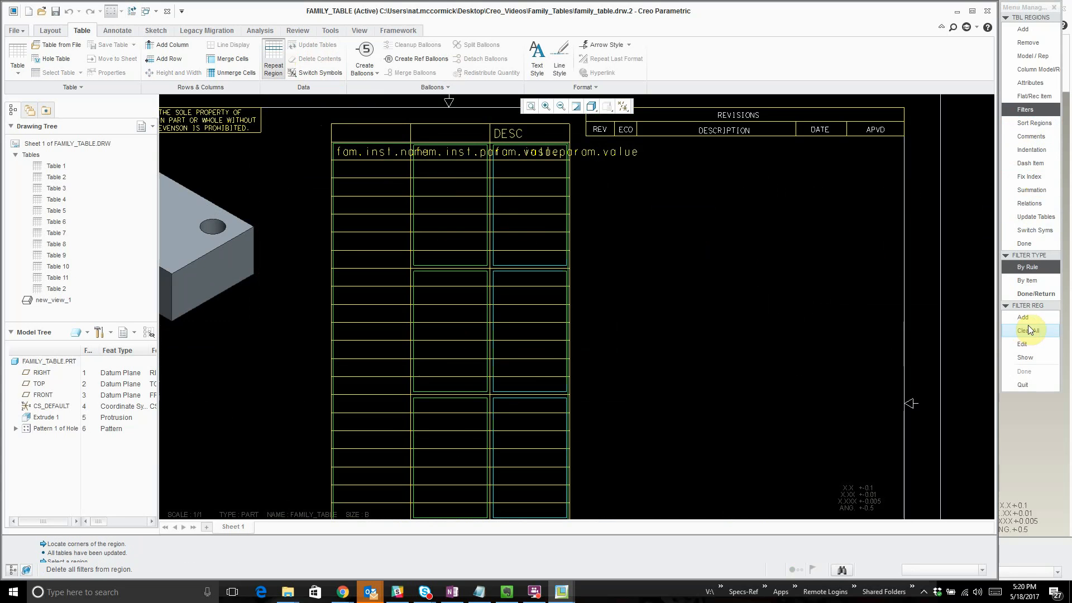
pyautogui.click(1022, 344)
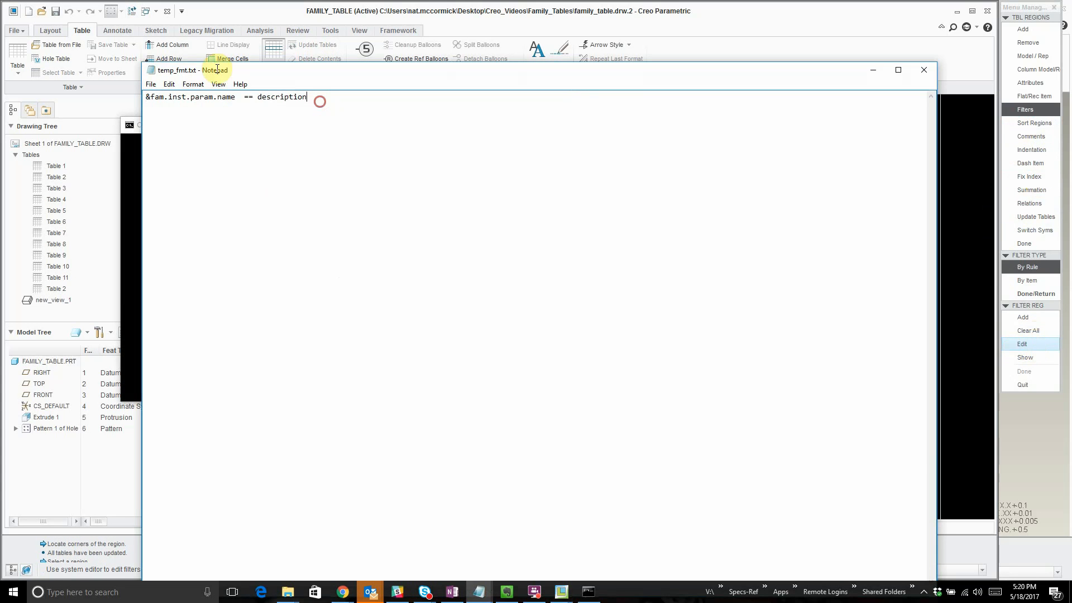
pyautogui.moveTo(316, 99); pyautogui.dragTo(28, 88)
pyautogui.click(154, 82)
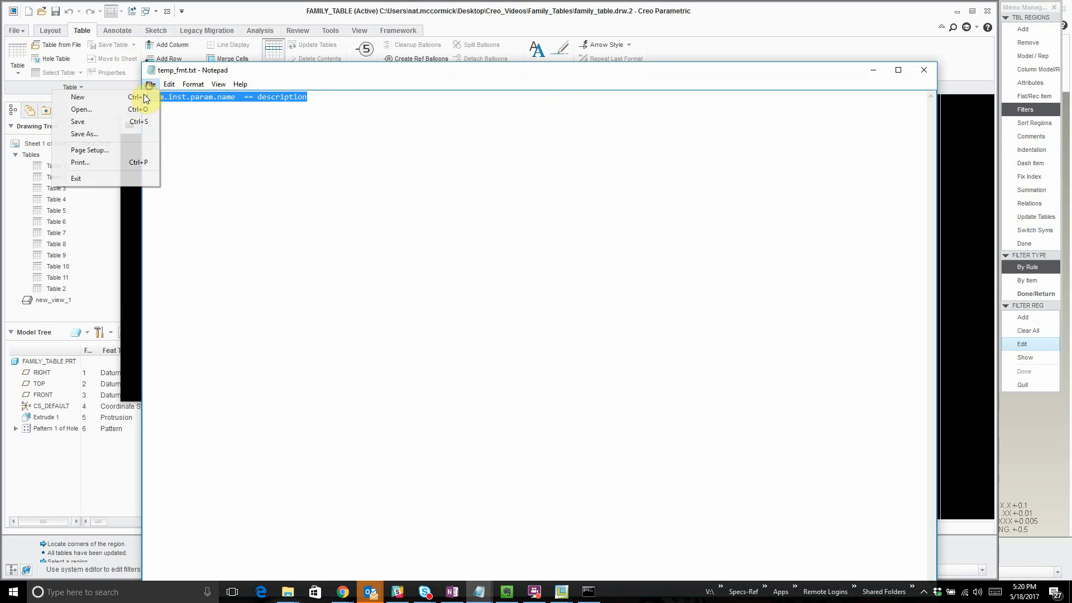
pyautogui.click(109, 124)
pyautogui.click(921, 77)
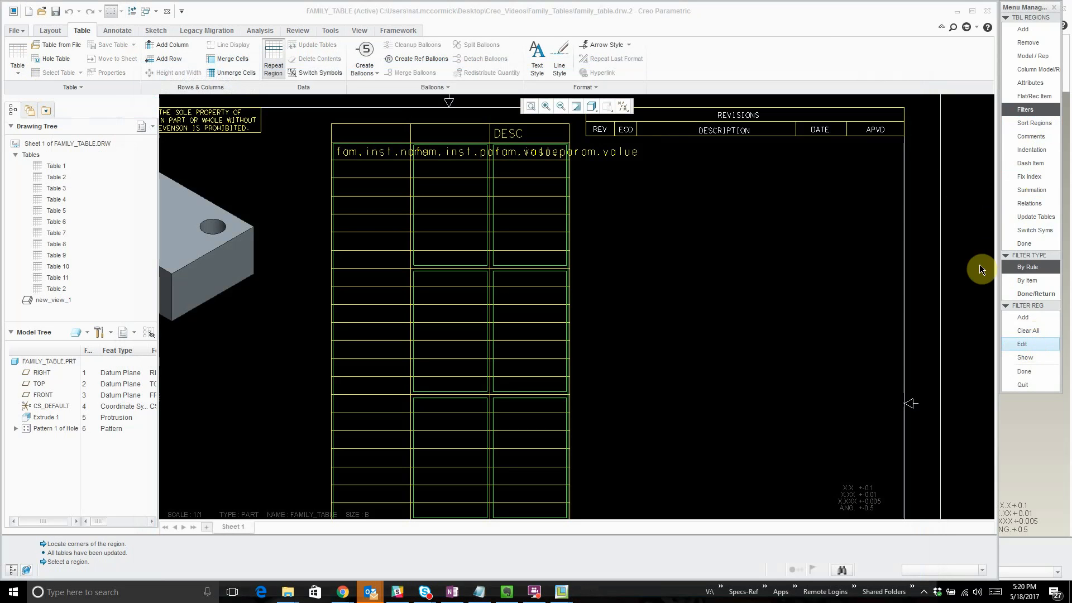
pyautogui.click(1031, 372)
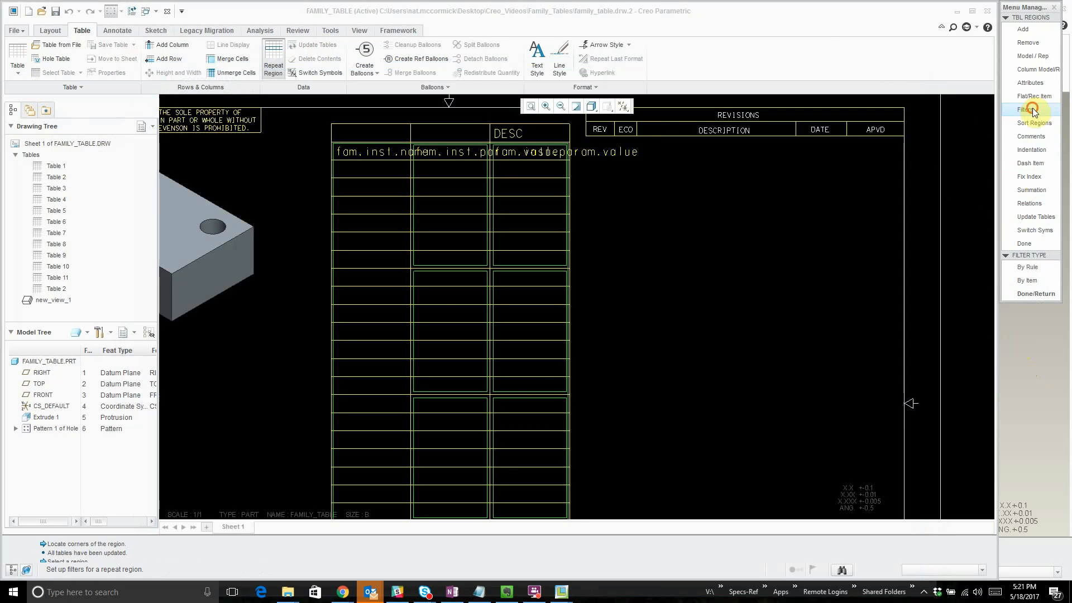
# - Add the filter rule &fam.inst.param.name == width to the new column's nested repeat region
pyautogui.click(1032, 110)
pyautogui.click(449, 167)
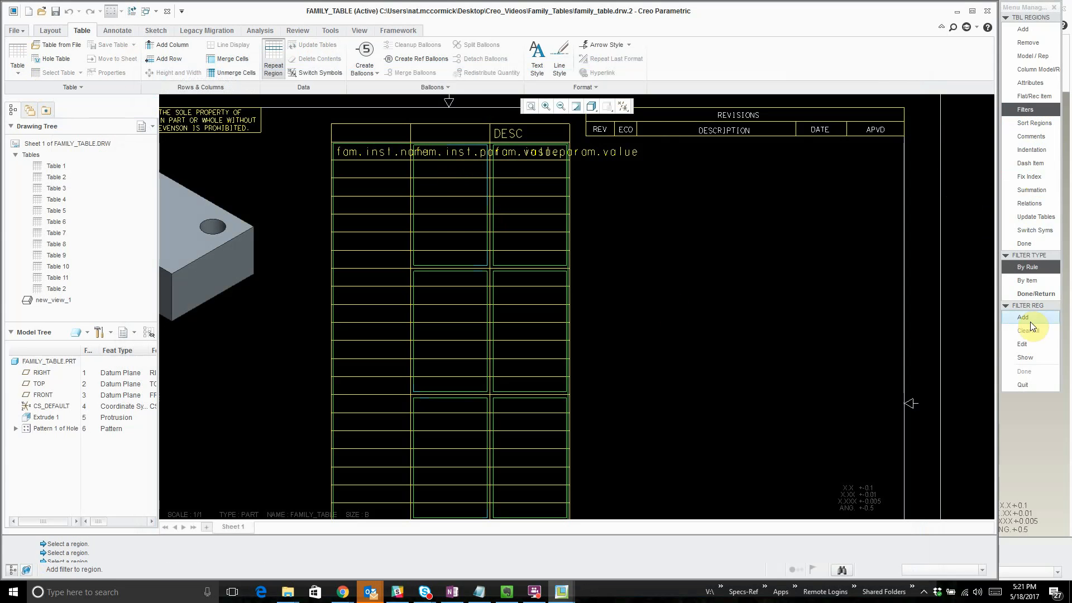
pyautogui.click(1030, 320)
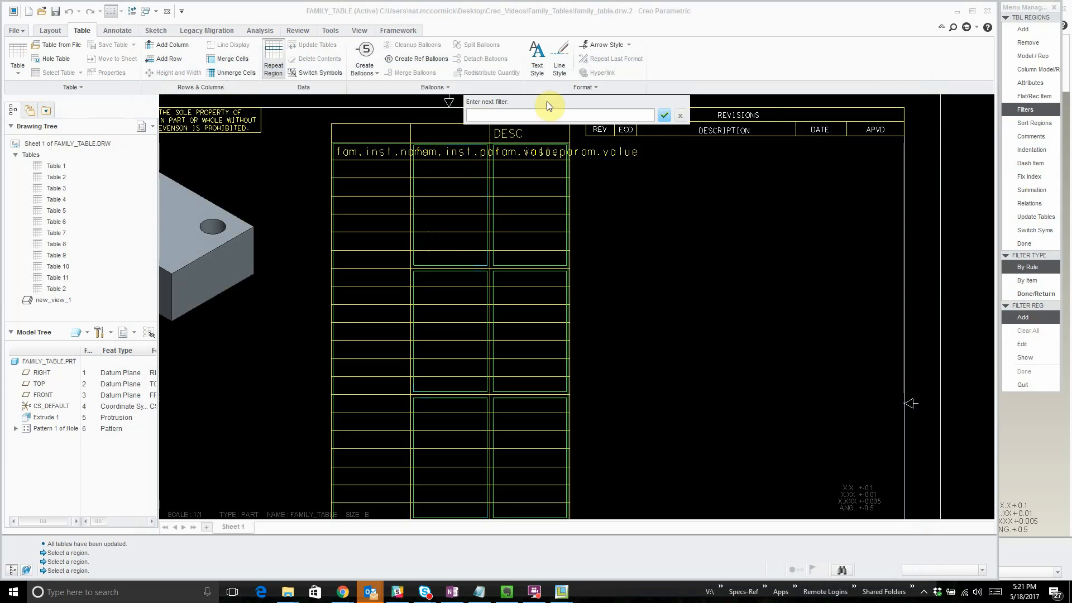
pyautogui.write('&fam.inst.param.name = description')
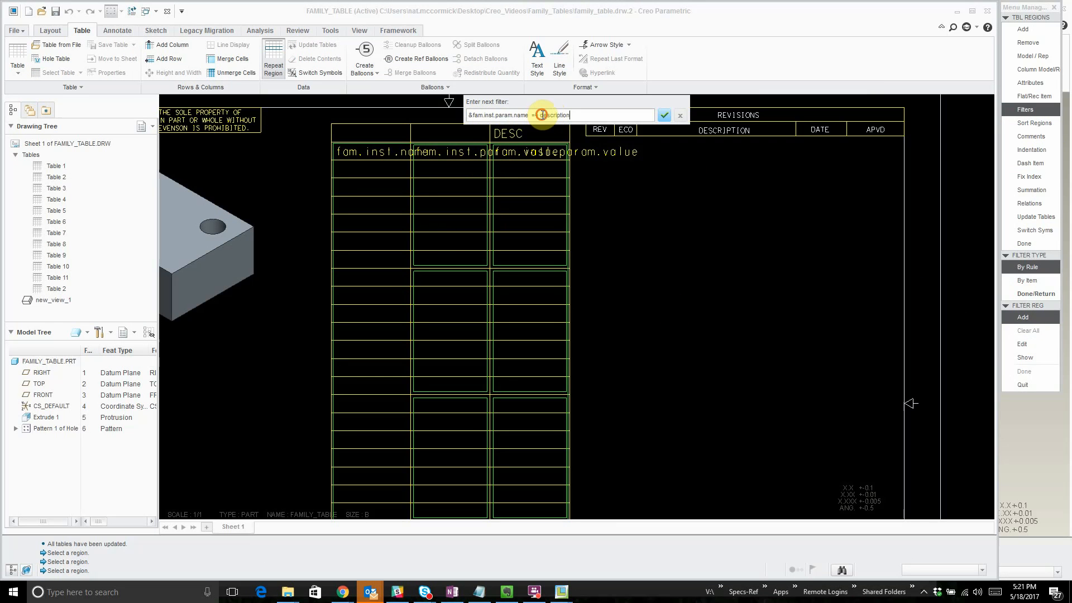
pyautogui.moveTo(541, 115); pyautogui.dragTo(589, 113)
pyautogui.write('width')
pyautogui.press('Return')
pyautogui.press('Return')
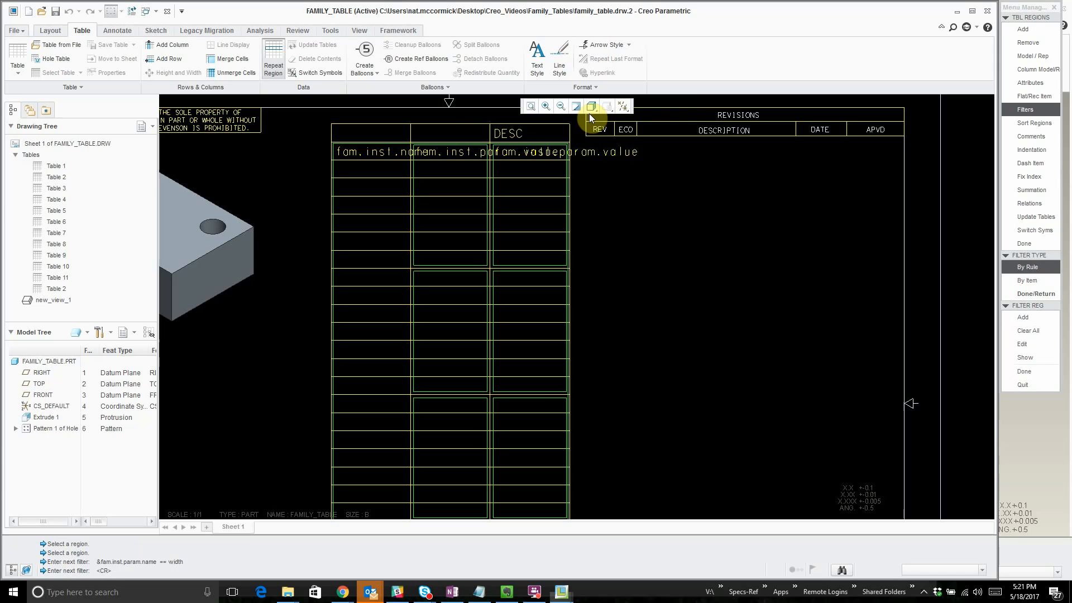
pyautogui.click(1016, 367)
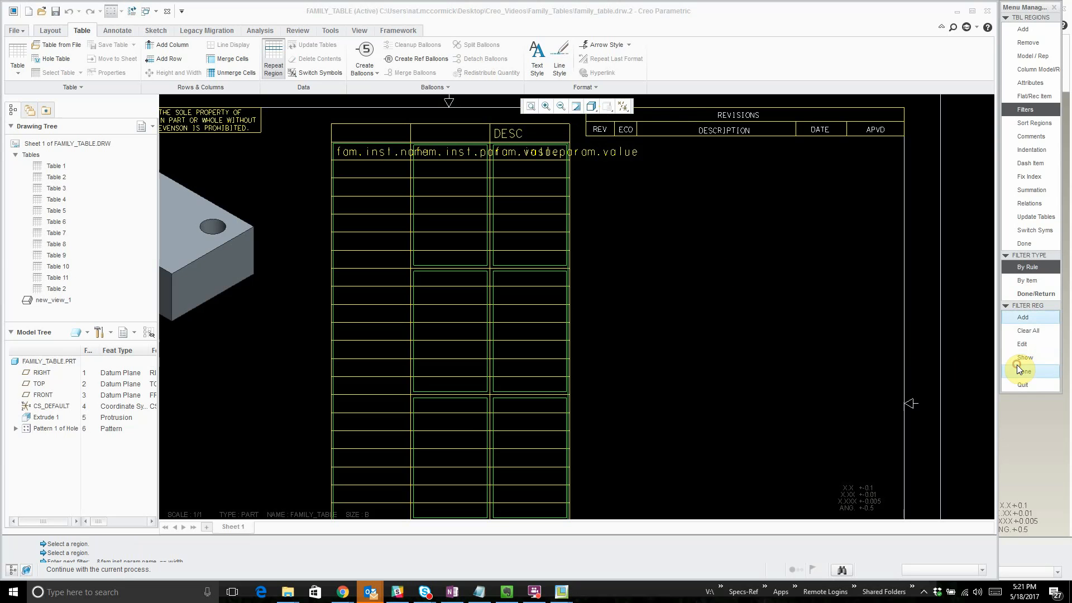
pyautogui.click(1030, 294)
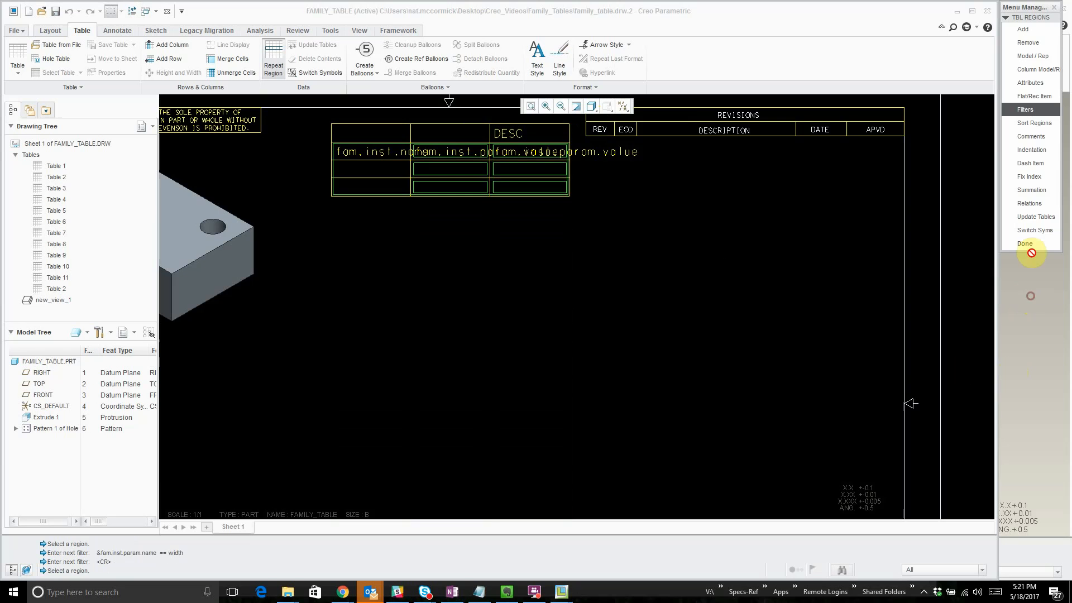
pyautogui.click(1030, 244)
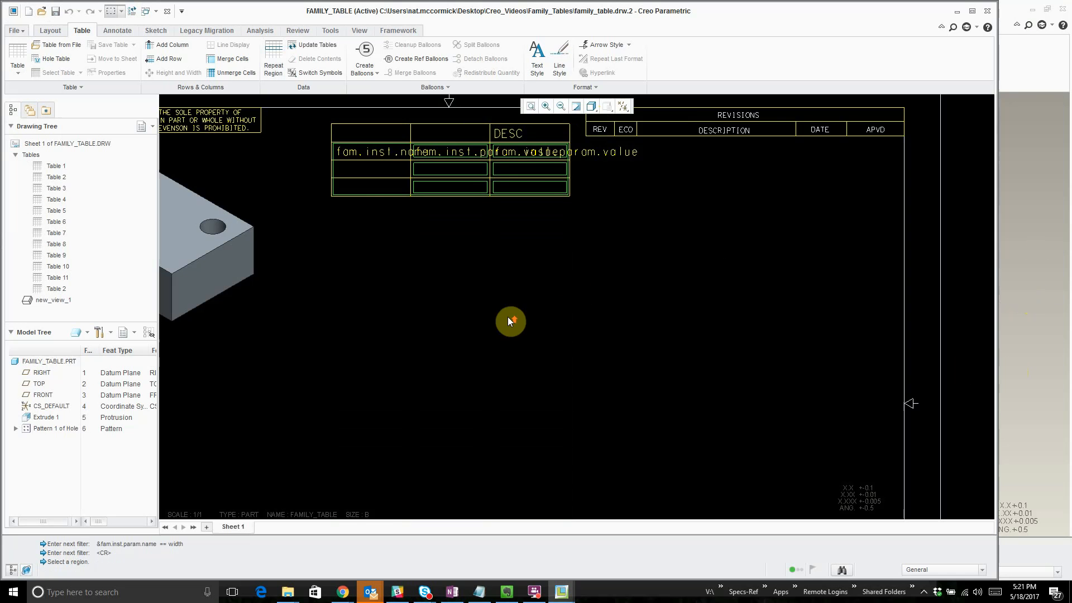
# - Switch the table back to its values and enter WIDTH as the middle column's header
pyautogui.click(309, 74)
pyautogui.scroll(-2, 509, 268)
pyautogui.scroll(4, 509, 268)
pyautogui.doubleClick(486, 247)
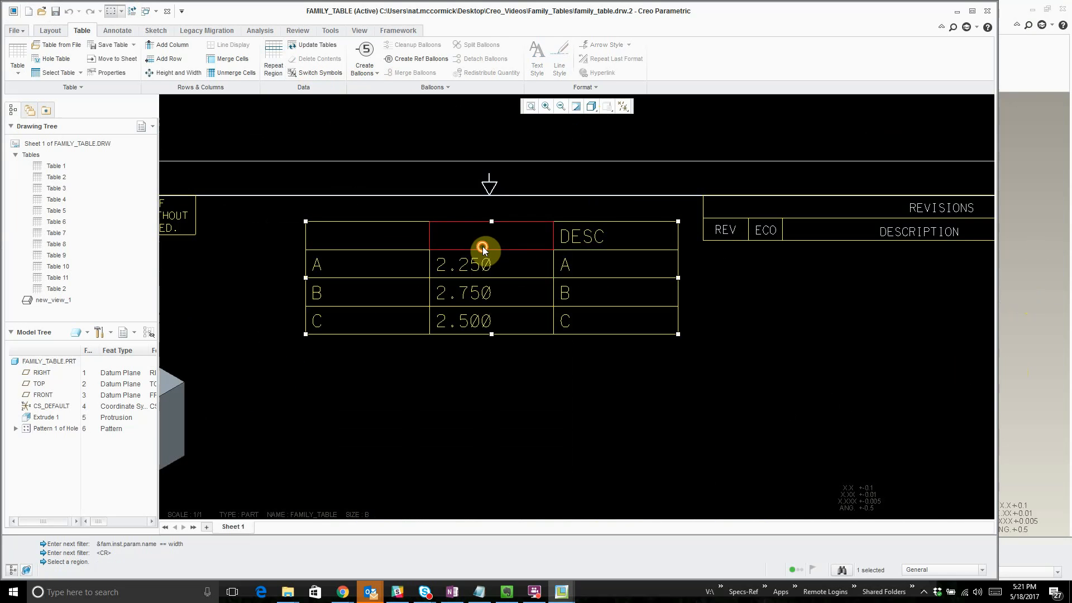
pyautogui.write('WIDTH')
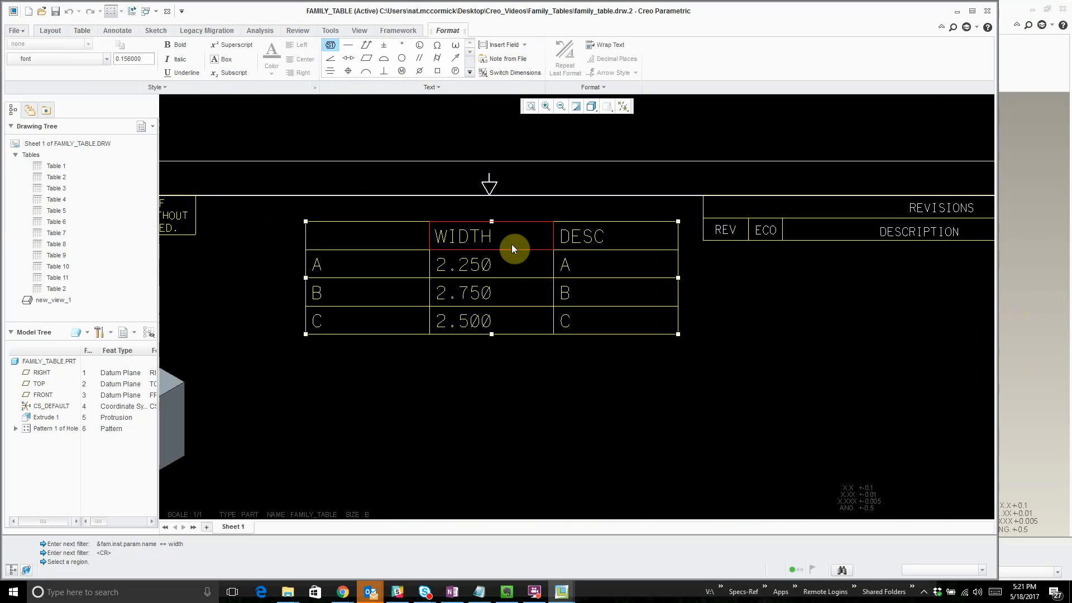
pyautogui.click(499, 371)
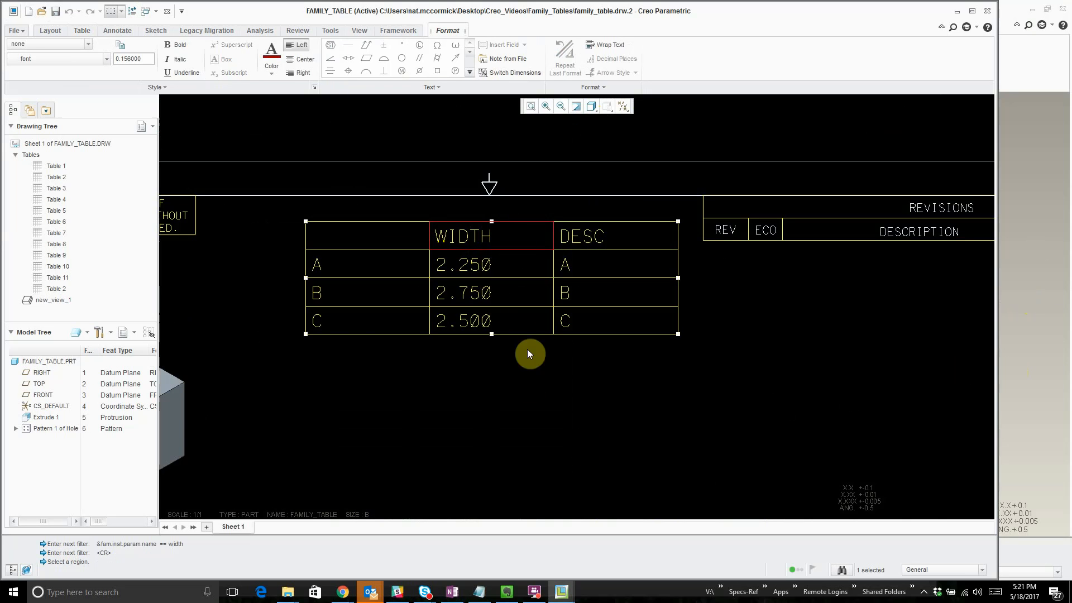
pyautogui.click(599, 472)
# - Move the family table lower on the sheet, clear of the upper border
pyautogui.scroll(1, 469, 443)
pyautogui.scroll(-2, 469, 442)
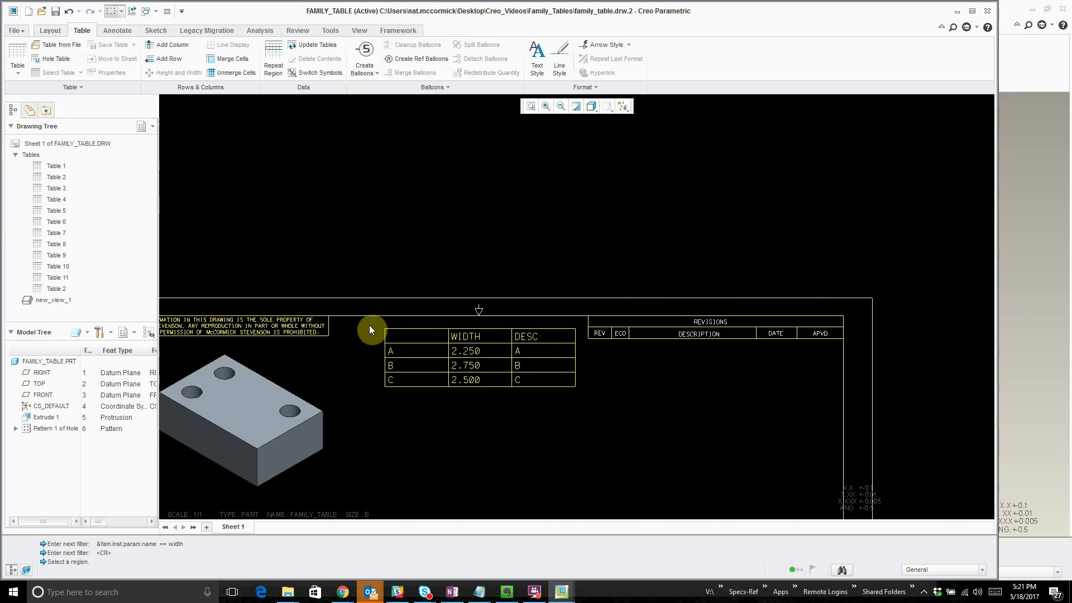
pyautogui.click(429, 342)
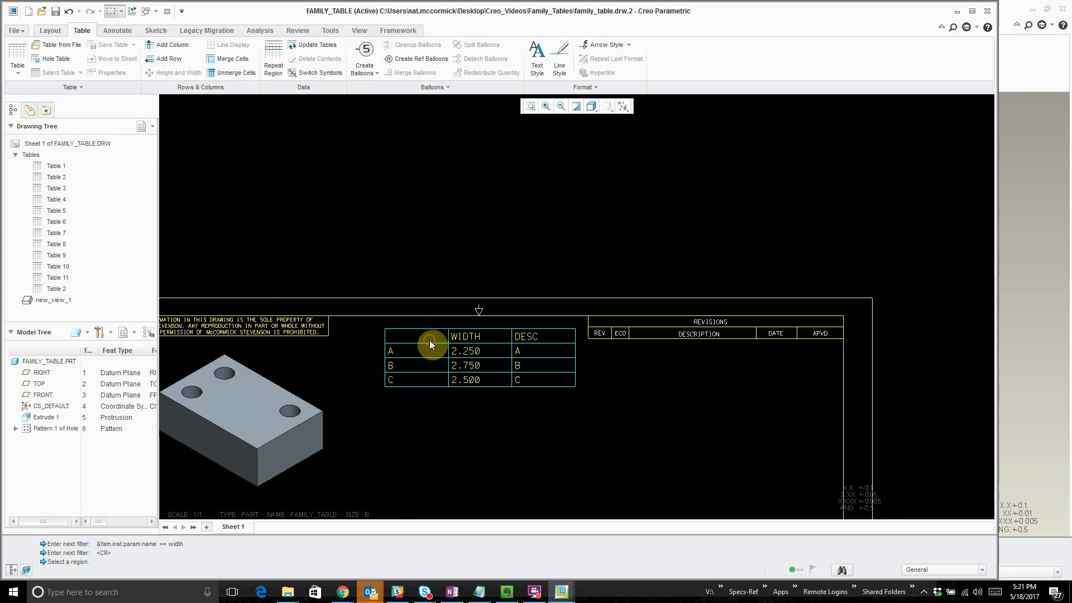
pyautogui.moveTo(385, 329); pyautogui.dragTo(394, 424)
pyautogui.click(395, 378)
pyautogui.scroll(3, 632, 348)
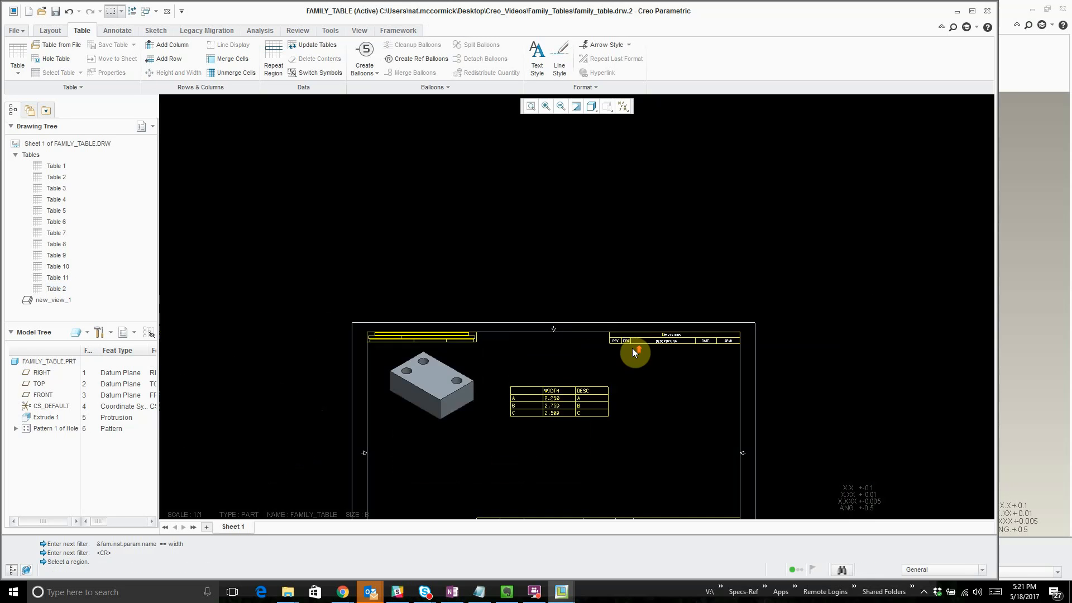
# - Set the width of the family table's WIDTH column to 1 drawing unit
pyautogui.scroll(-4, 580, 435)
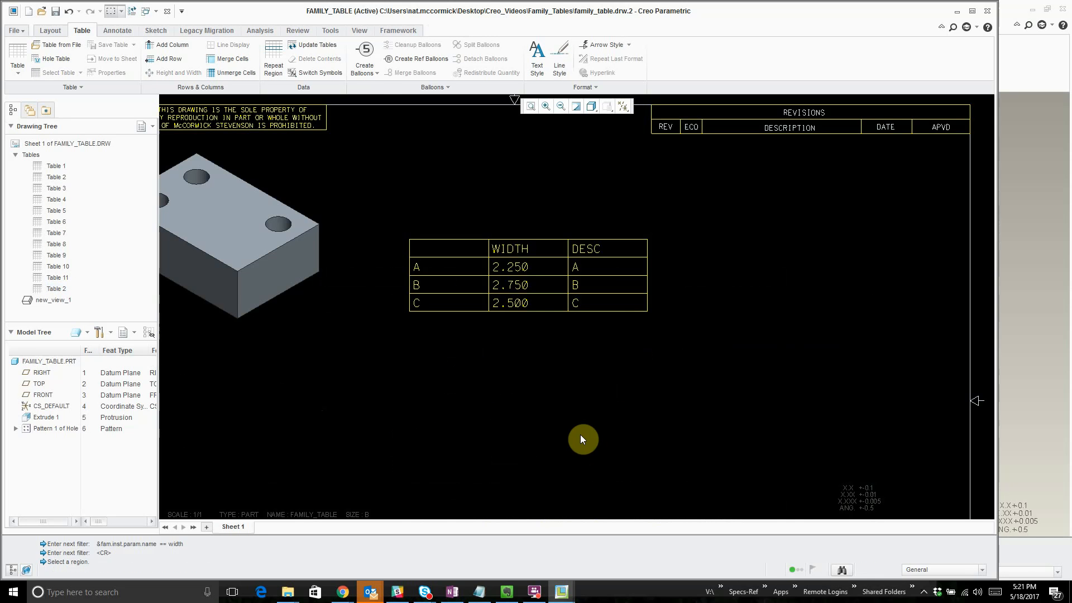
pyautogui.click(564, 270)
pyautogui.rightClick(561, 271)
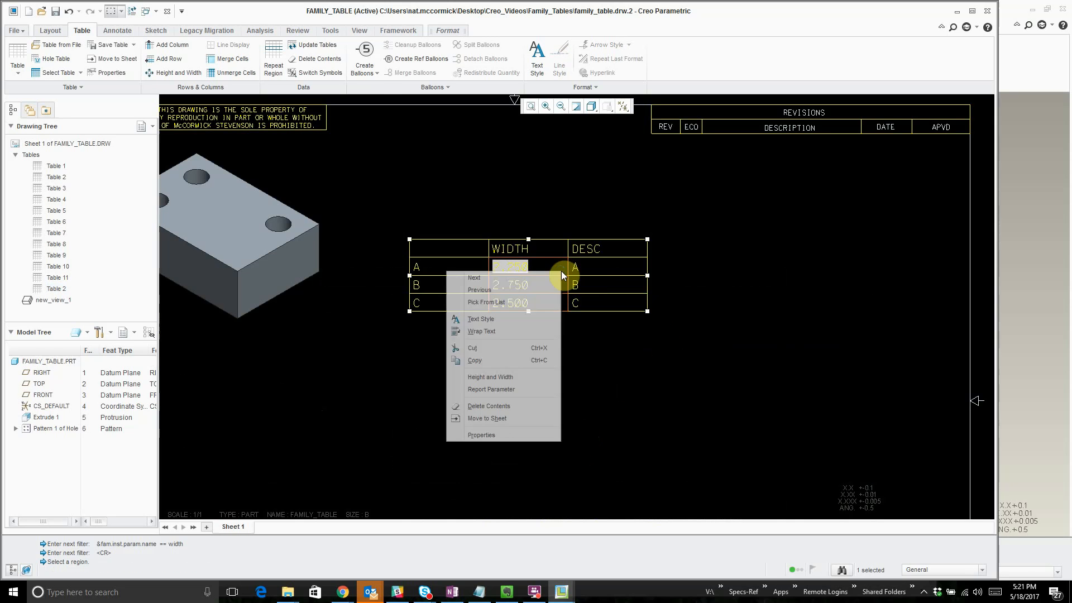
pyautogui.click(503, 377)
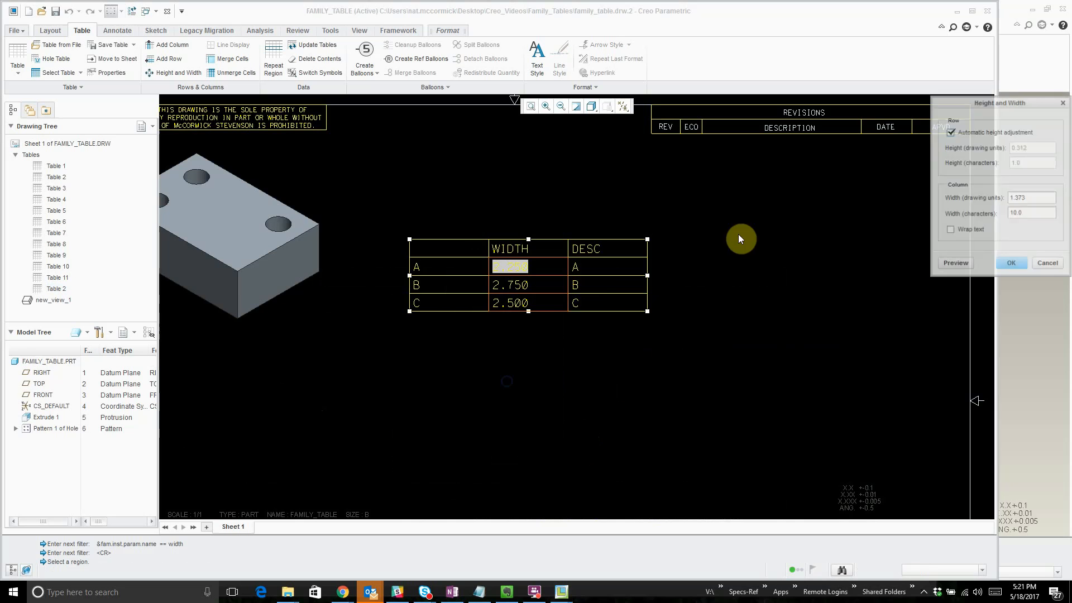
pyautogui.doubleClick(1027, 197)
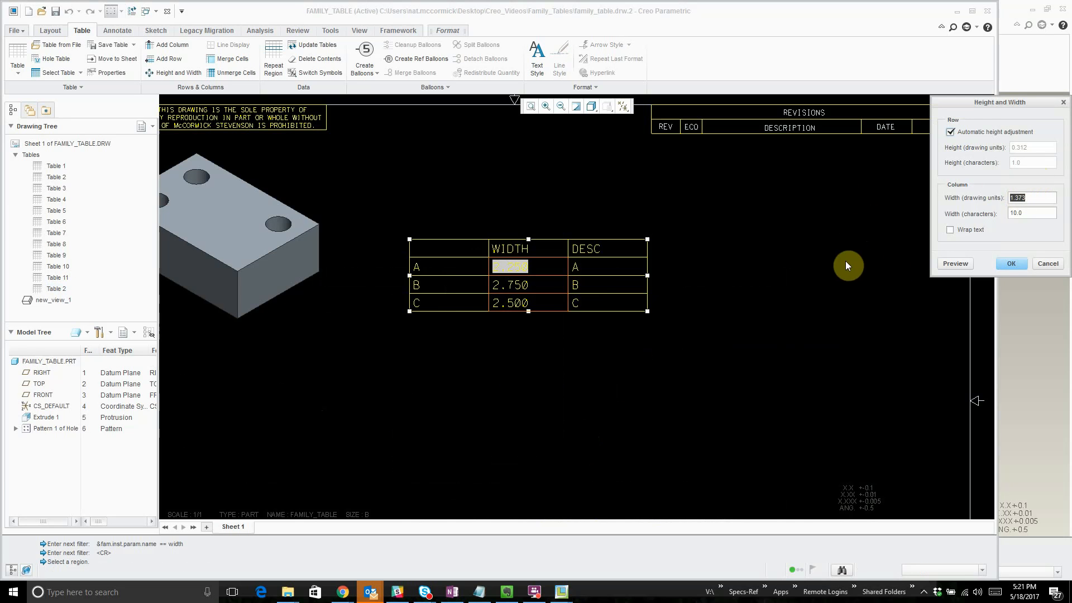
pyautogui.write('1')
pyautogui.click(1011, 263)
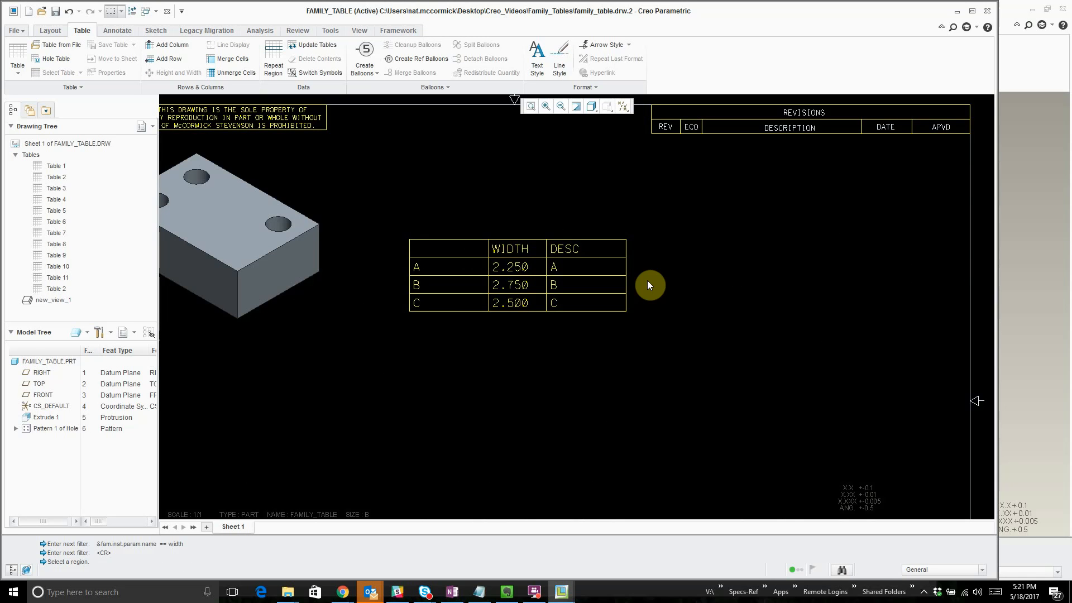
pyautogui.scroll(4, 787, 325)
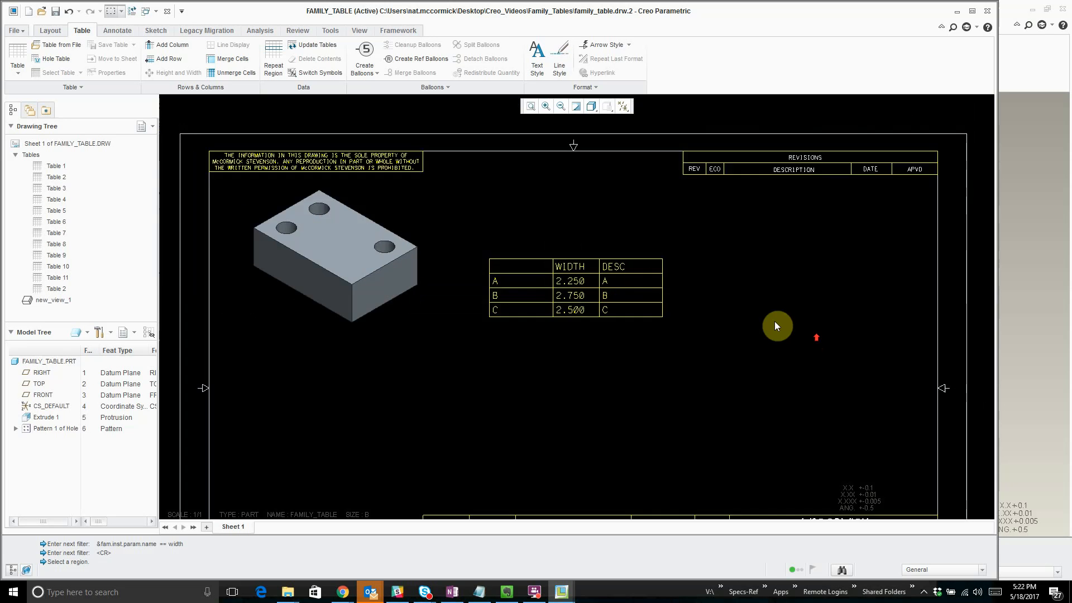
pyautogui.moveTo(812, 386)
pyautogui.mouseDown(button='middle')
pyautogui.moveTo(742, 374)
pyautogui.moveTo(714, 334)
pyautogui.mouseUp(button='middle')
pyautogui.scroll(-2, 749, 405)
pyautogui.scroll(1, 760, 405)
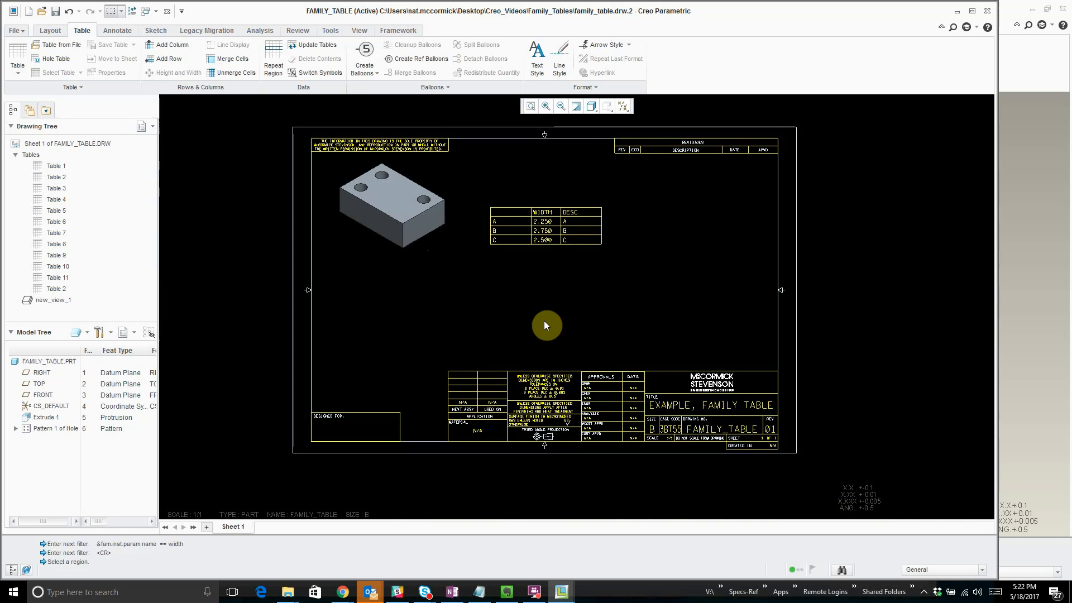
pyautogui.click(506, 311)
pyautogui.moveTo(505, 311)
pyautogui.mouseDown(button='middle')
pyautogui.moveTo(522, 338)
pyautogui.moveTo(519, 330)
pyautogui.mouseUp(button='middle')
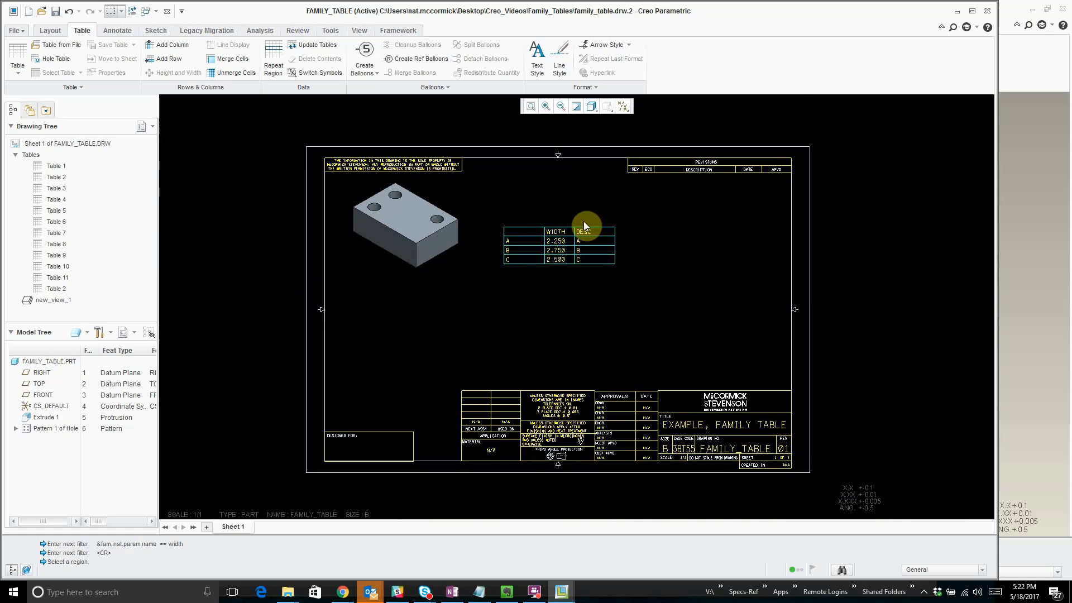
pyautogui.scroll(-1, 540, 266)
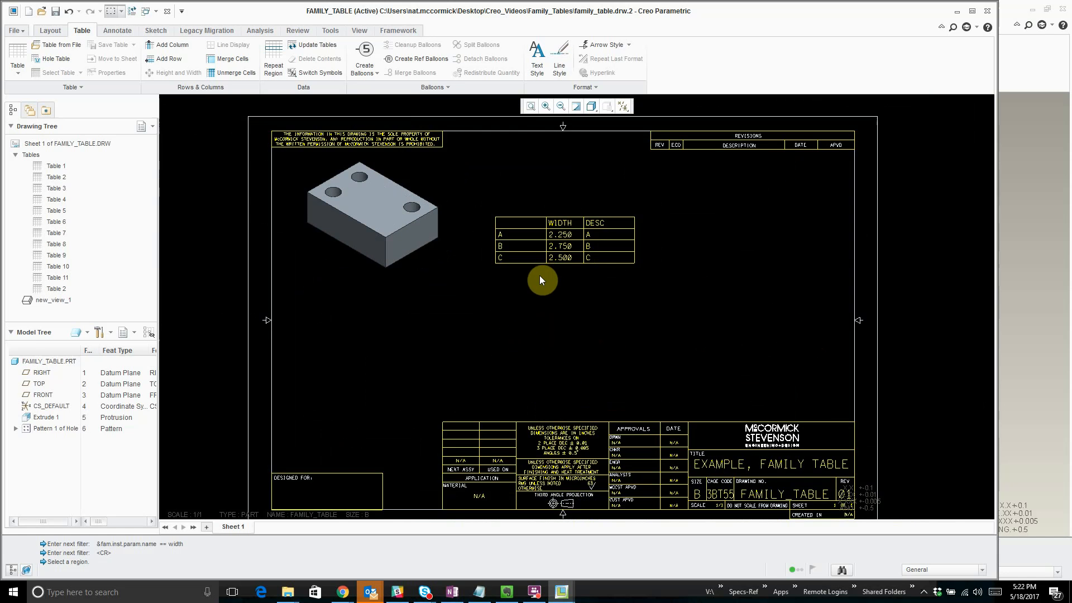